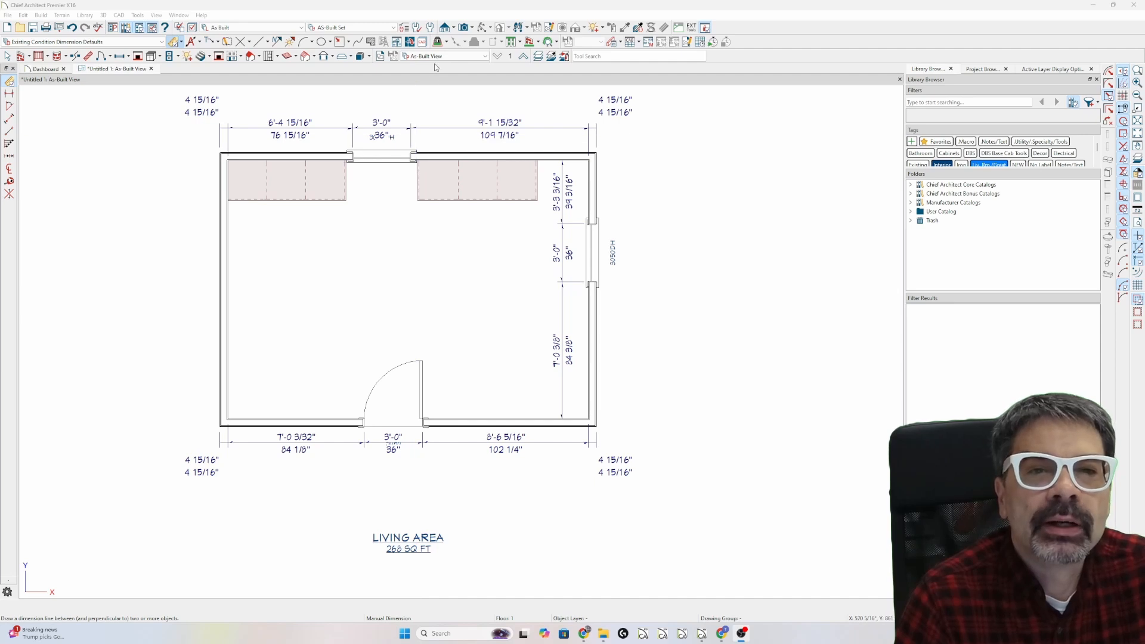
- Compare the plan's dimensions and labels in Working Plan View, As-Built View, CD Plan View and CD Plan2 View
{"action": "left_click", "coordinate": [452, 57]}
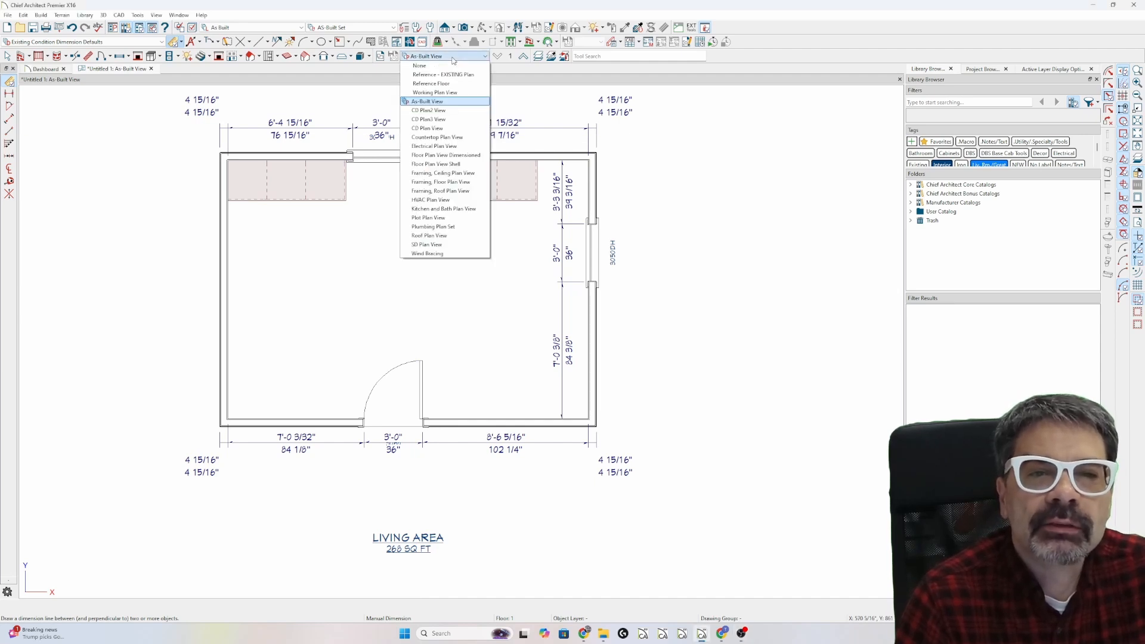
{"action": "left_click", "coordinate": [453, 100]}
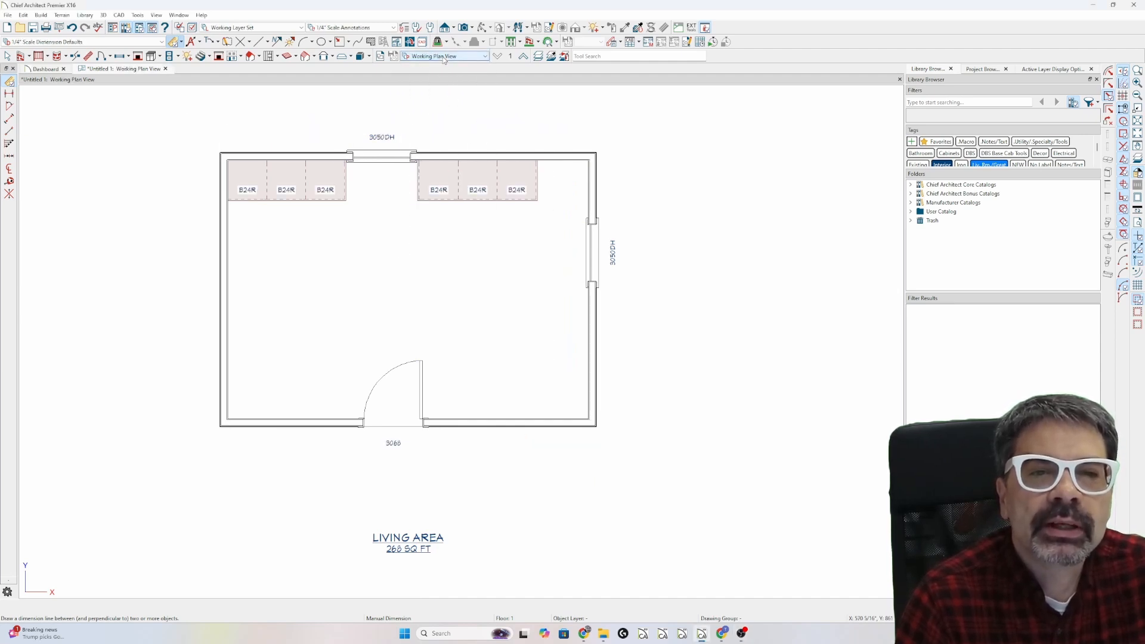
{"action": "left_click", "coordinate": [442, 58]}
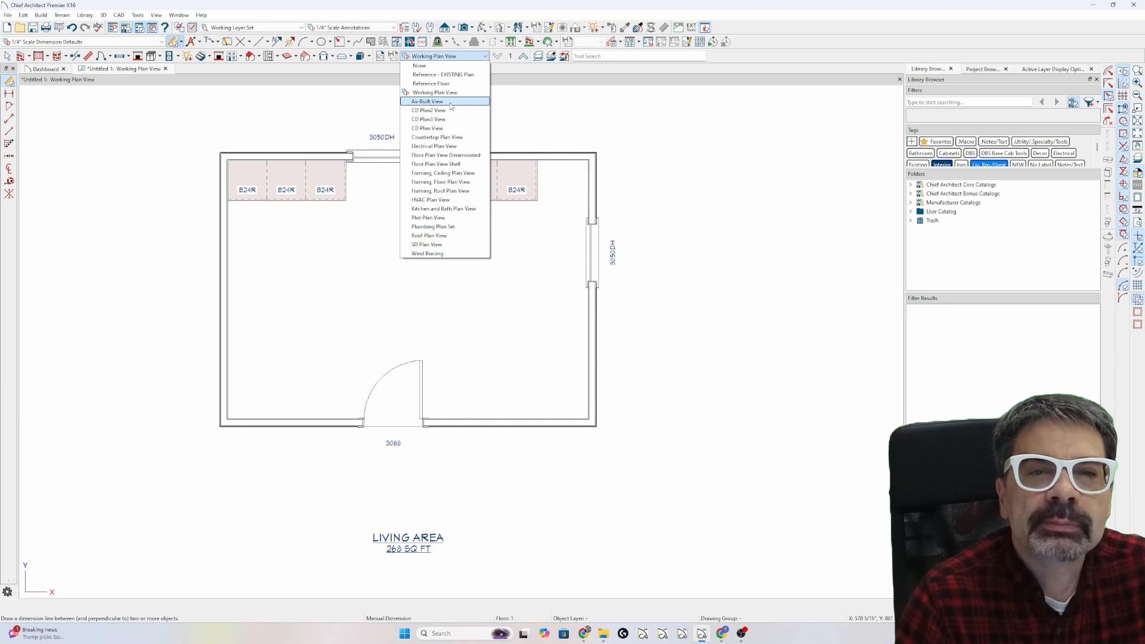
{"action": "left_click", "coordinate": [451, 102]}
{"action": "left_click", "coordinate": [449, 57]}
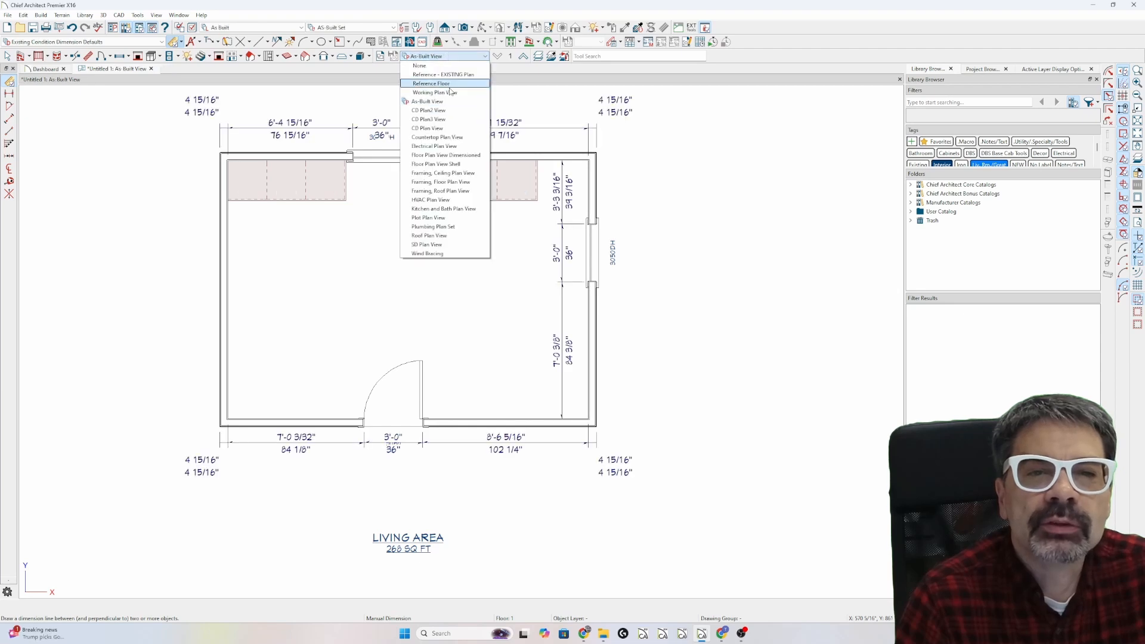
{"action": "left_click", "coordinate": [451, 129]}
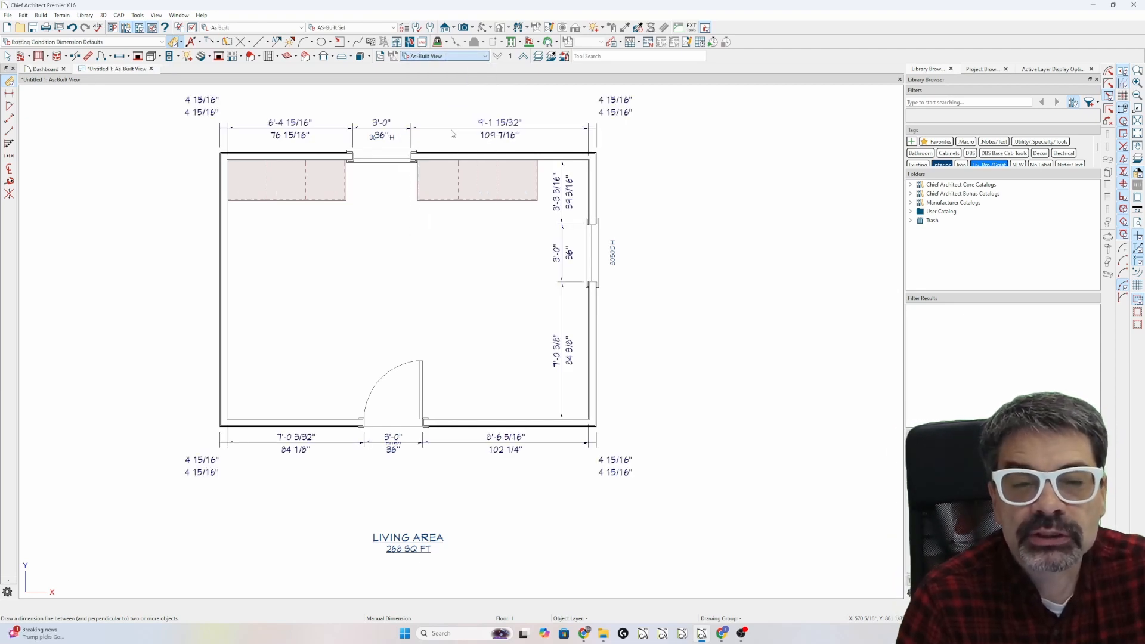
{"action": "left_click", "coordinate": [451, 58]}
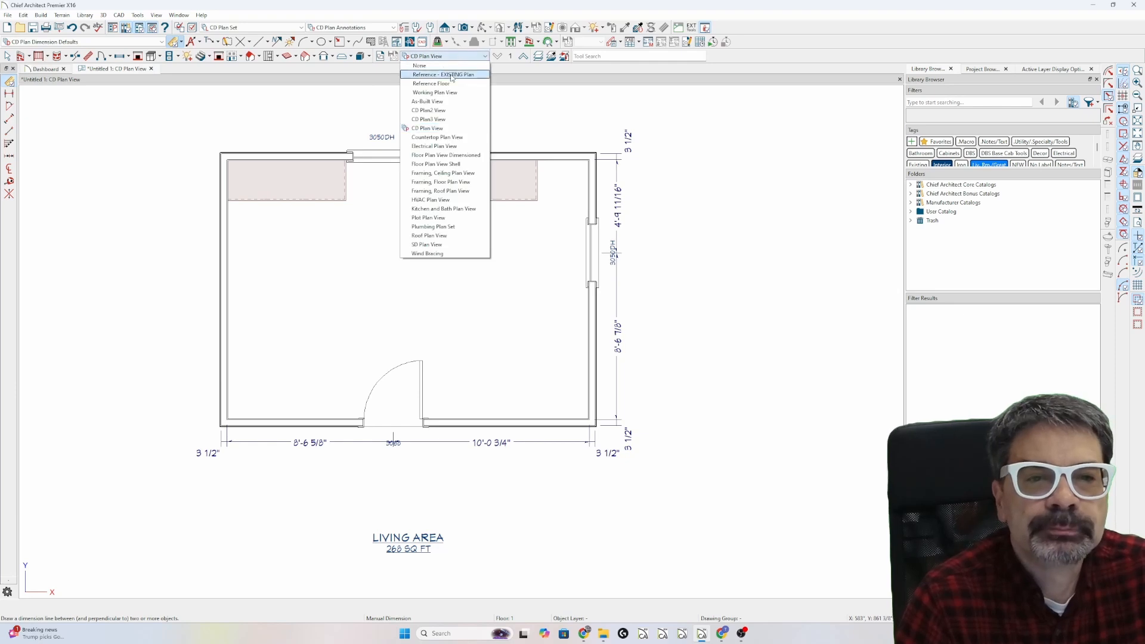
{"action": "left_click", "coordinate": [454, 107]}
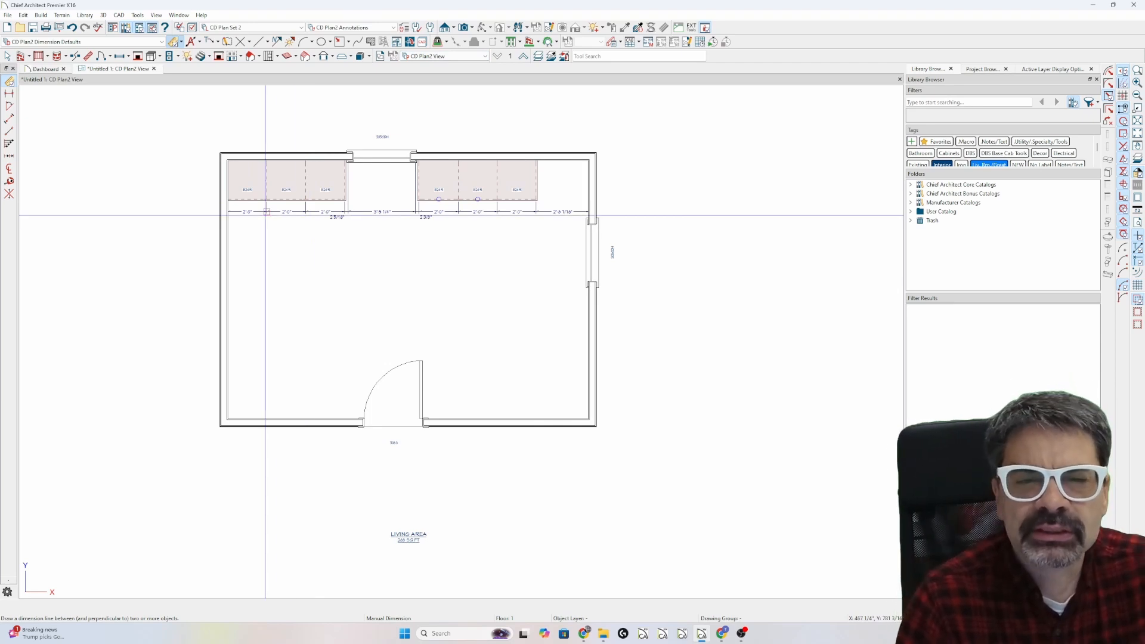
- Switch to SD Plan View and make SD Plan Annotations its active annotation set
{"action": "left_click", "coordinate": [472, 56]}
{"action": "left_click", "coordinate": [419, 65]}
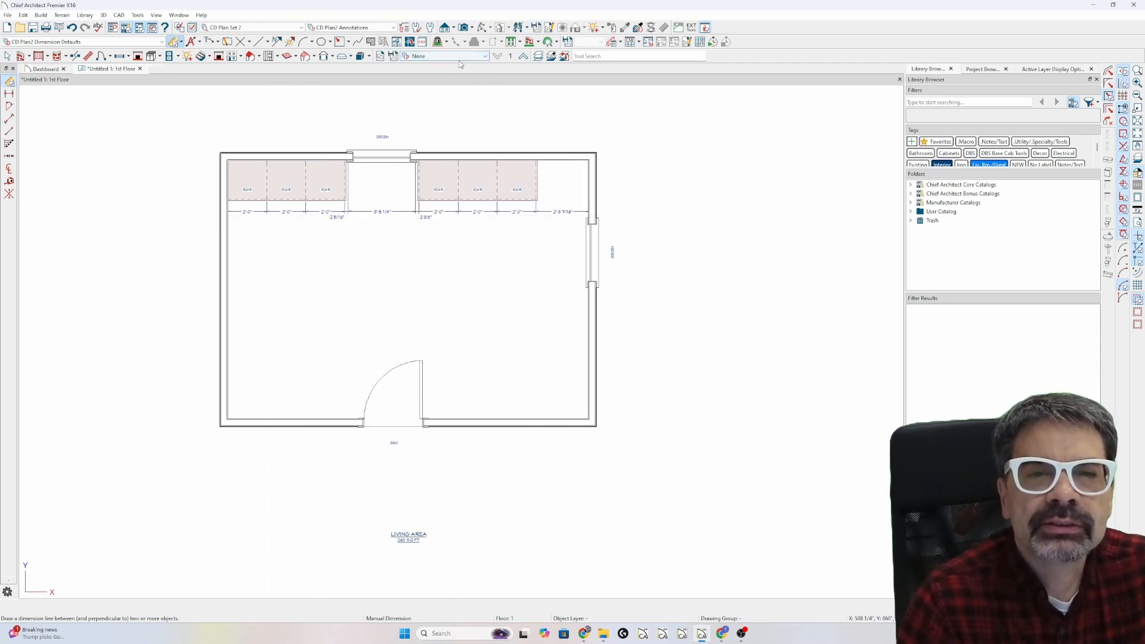
{"action": "left_click", "coordinate": [459, 56]}
{"action": "left_click", "coordinate": [448, 244]}
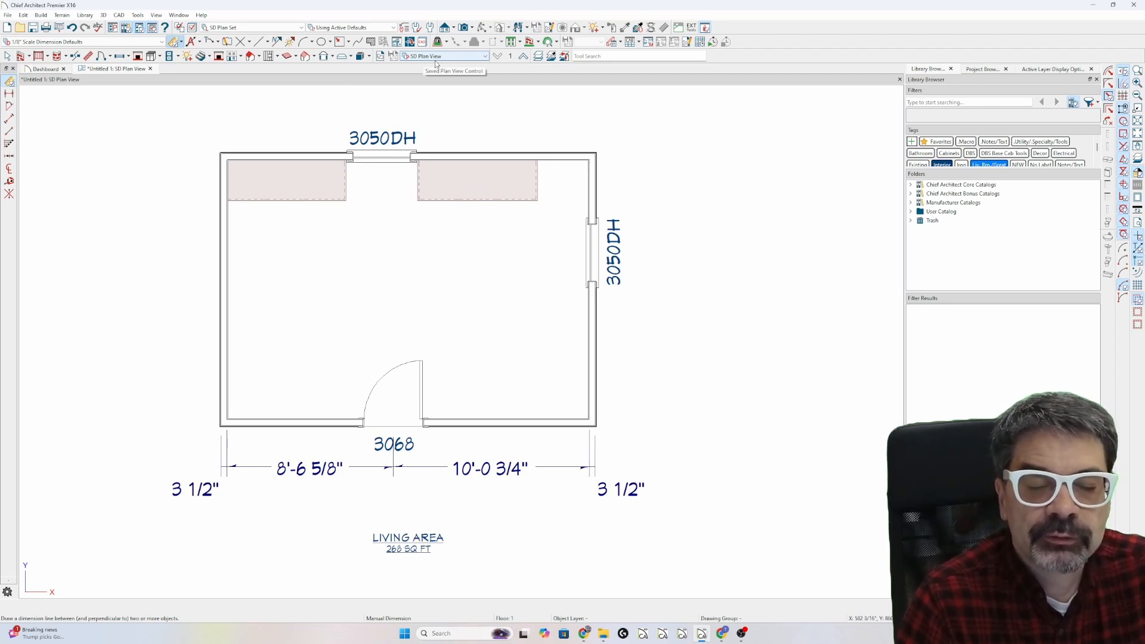
{"action": "left_click", "coordinate": [334, 28]}
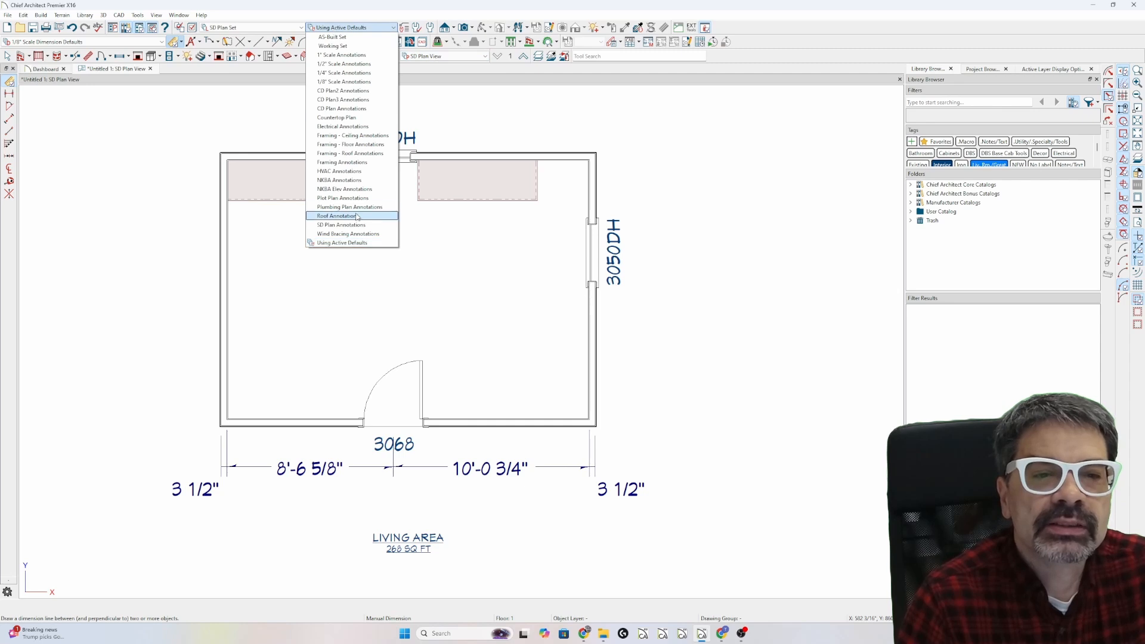
{"action": "left_click", "coordinate": [341, 224]}
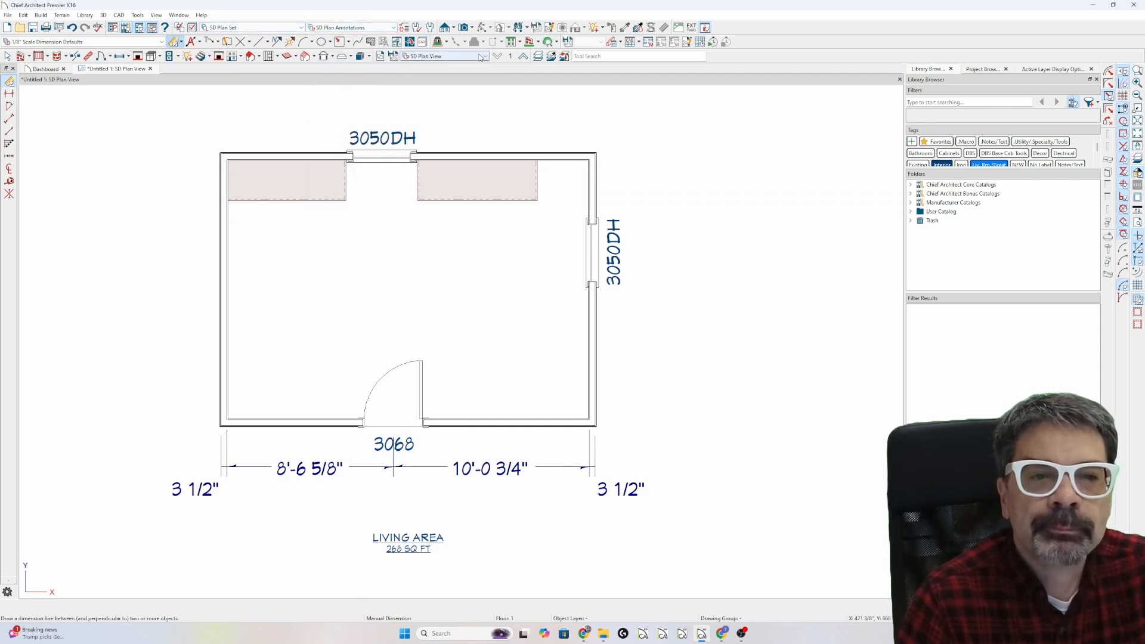
- Check the dimension line below the door, then switch to CD Plan View, saving the changes to SD Plan View
{"action": "left_click", "coordinate": [478, 468]}
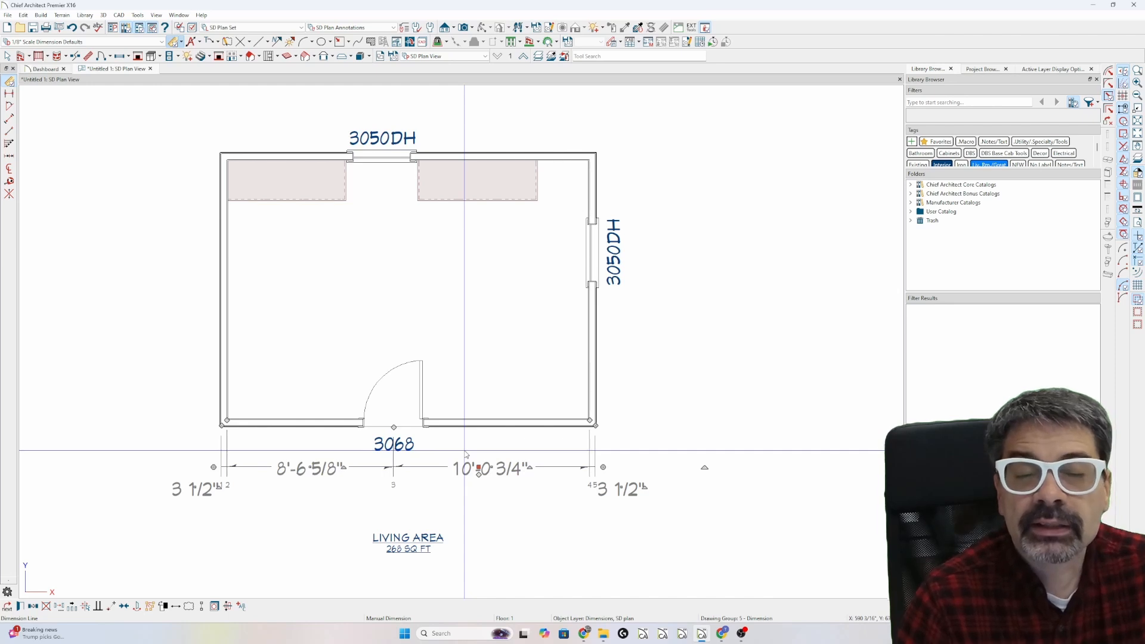
{"action": "left_click", "coordinate": [457, 58]}
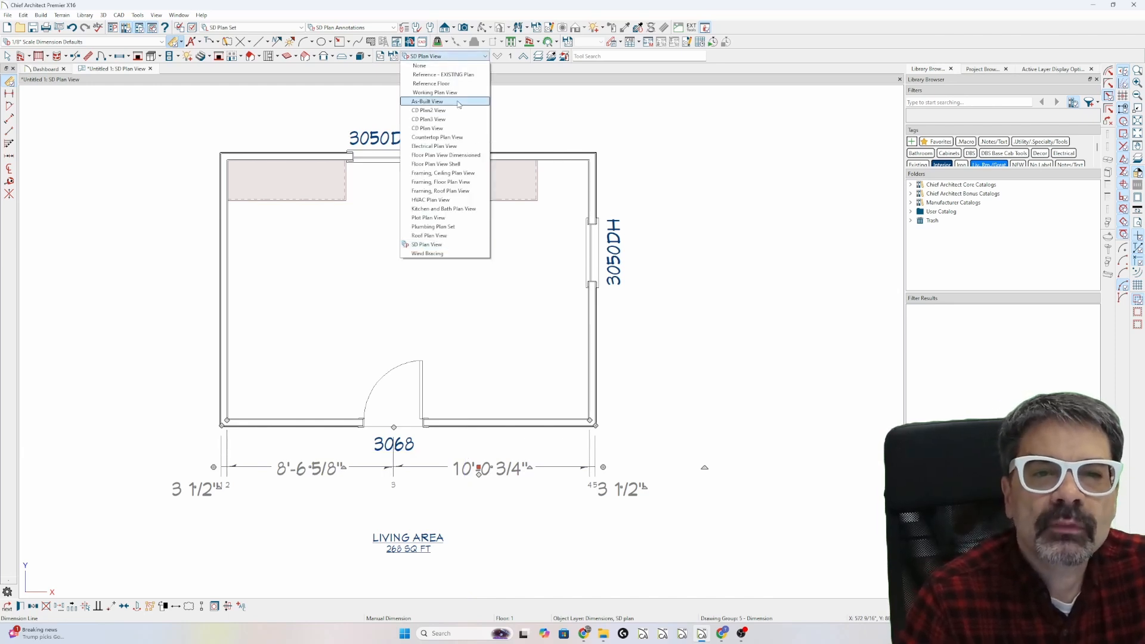
{"action": "left_click", "coordinate": [460, 128]}
{"action": "left_click", "coordinate": [588, 328]}
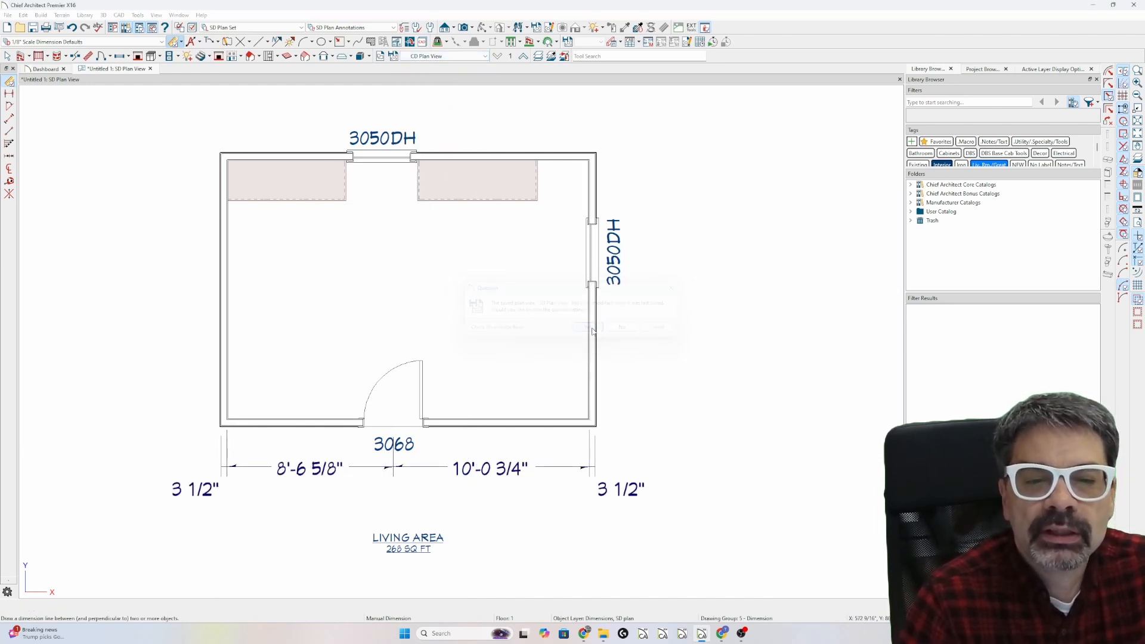
- Review the cabinet dimensions in CD Plan2 View and return to As-Built View
{"action": "left_click", "coordinate": [456, 56]}
{"action": "left_click", "coordinate": [441, 112]}
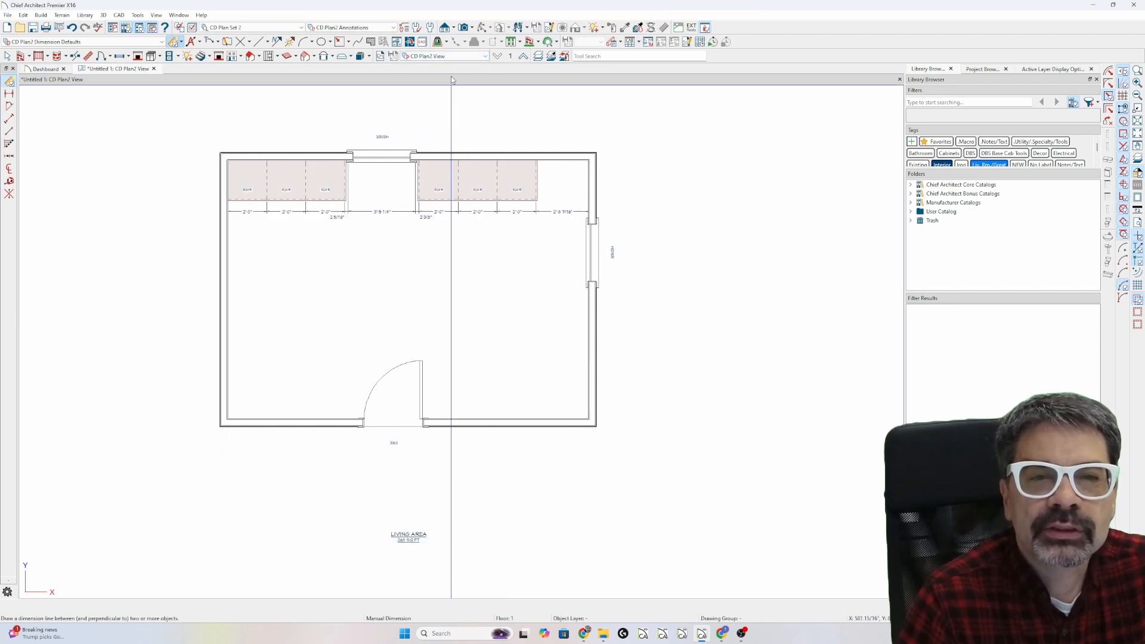
{"action": "left_click", "coordinate": [454, 56]}
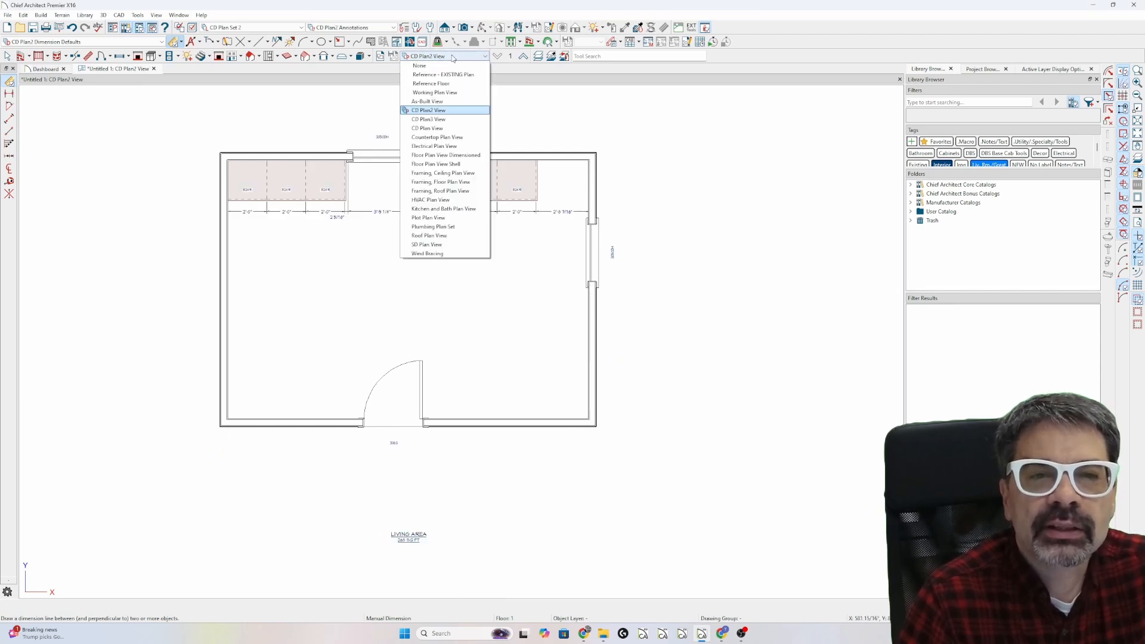
{"action": "left_click", "coordinate": [456, 102]}
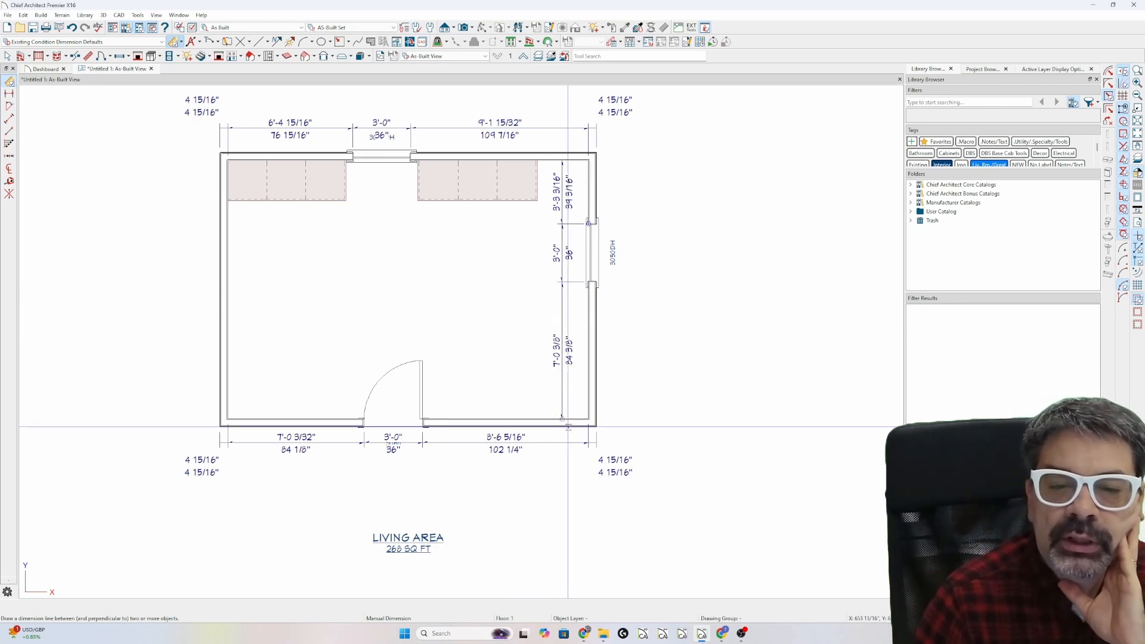
- Examine up close where the as-built dimensions locate the lower-right wall corner and the east wall's window opening
{"action": "scroll", "coordinate": [587, 426], "scroll_direction": "up", "scroll_amount": 2}
{"action": "scroll", "coordinate": [587, 426], "scroll_direction": "up", "scroll_amount": 3}
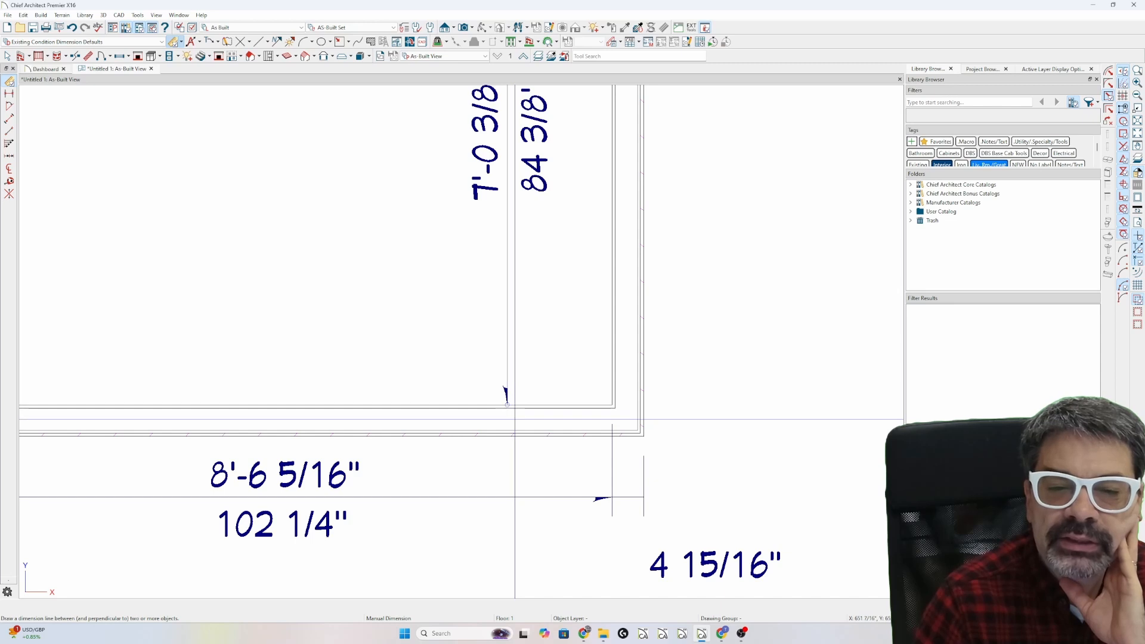
{"action": "scroll", "coordinate": [508, 404], "scroll_direction": "down", "scroll_amount": 1}
{"action": "scroll", "coordinate": [508, 403], "scroll_direction": "down", "scroll_amount": 3}
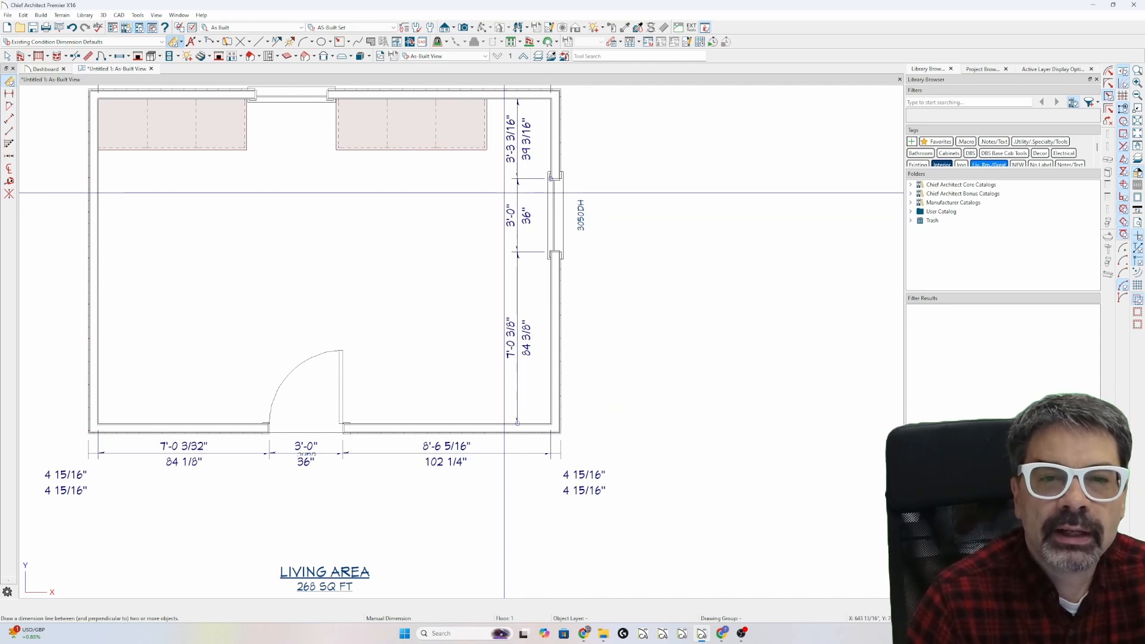
{"action": "scroll", "coordinate": [544, 146], "scroll_direction": "up", "scroll_amount": 5}
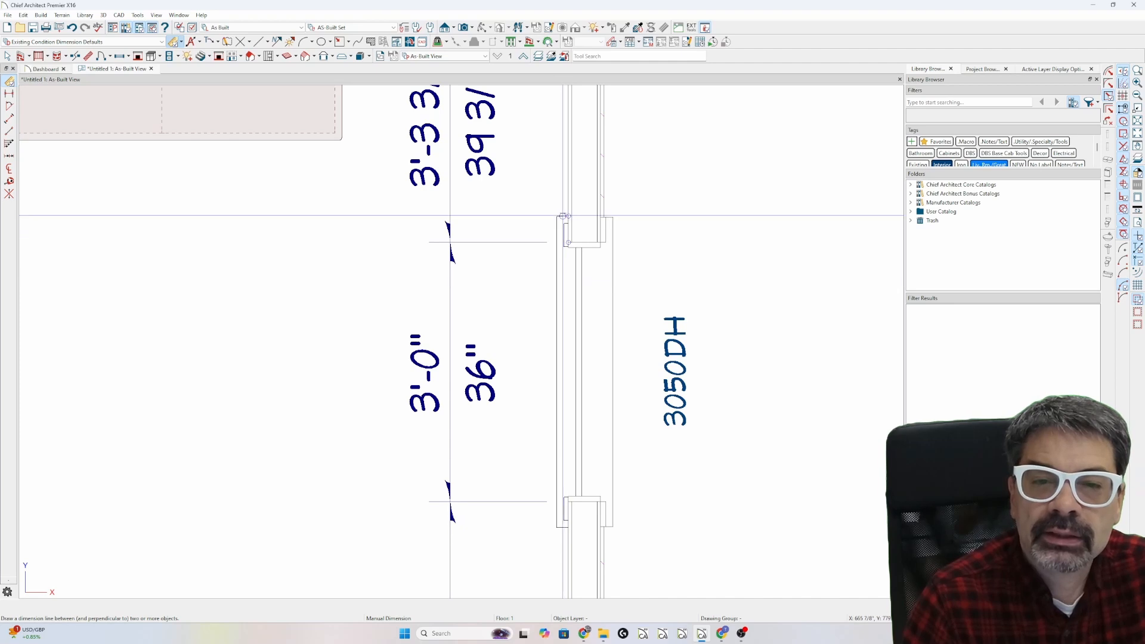
{"action": "scroll", "coordinate": [568, 240], "scroll_direction": "down", "scroll_amount": 1}
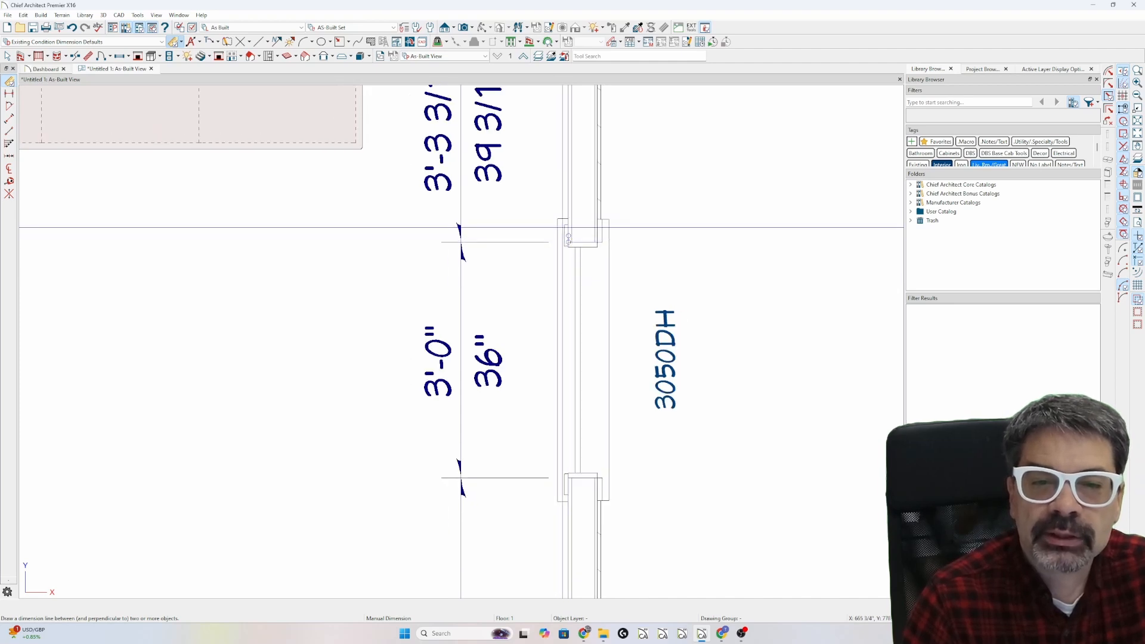
{"action": "scroll", "coordinate": [568, 240], "scroll_direction": "down", "scroll_amount": 1}
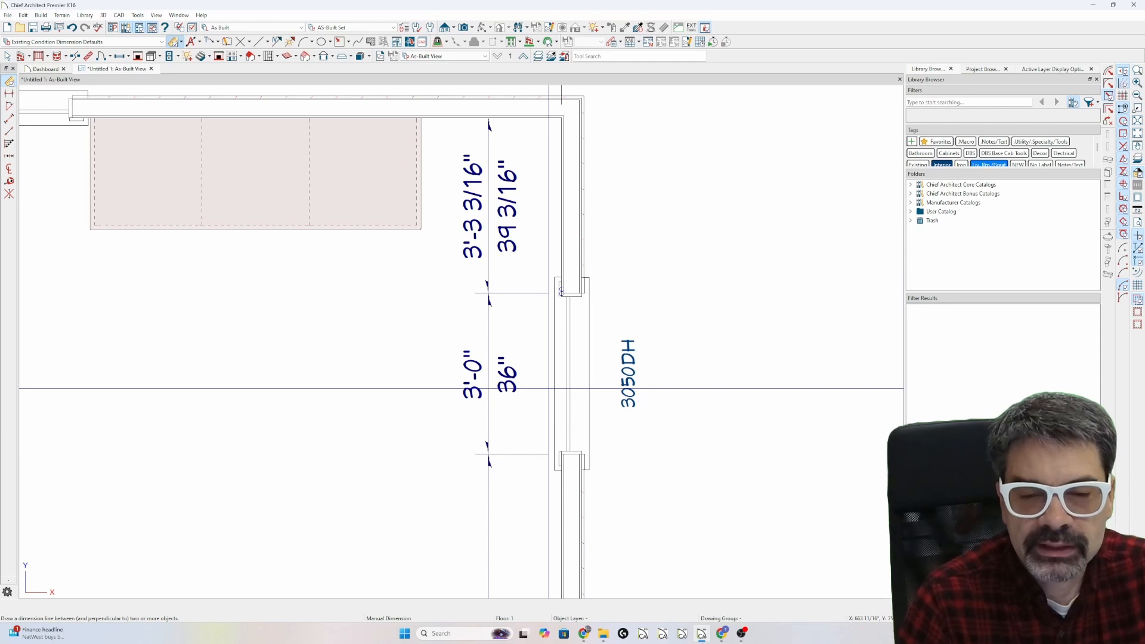
{"action": "scroll", "coordinate": [567, 294], "scroll_direction": "down", "scroll_amount": 1}
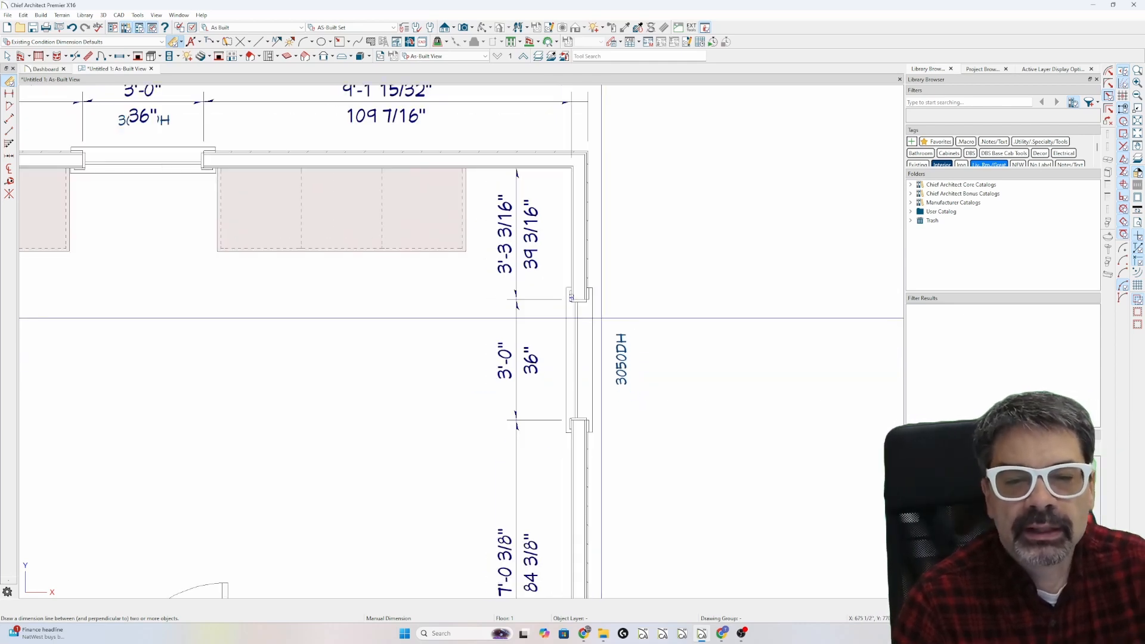
{"action": "scroll", "coordinate": [570, 296], "scroll_direction": "down", "scroll_amount": 3}
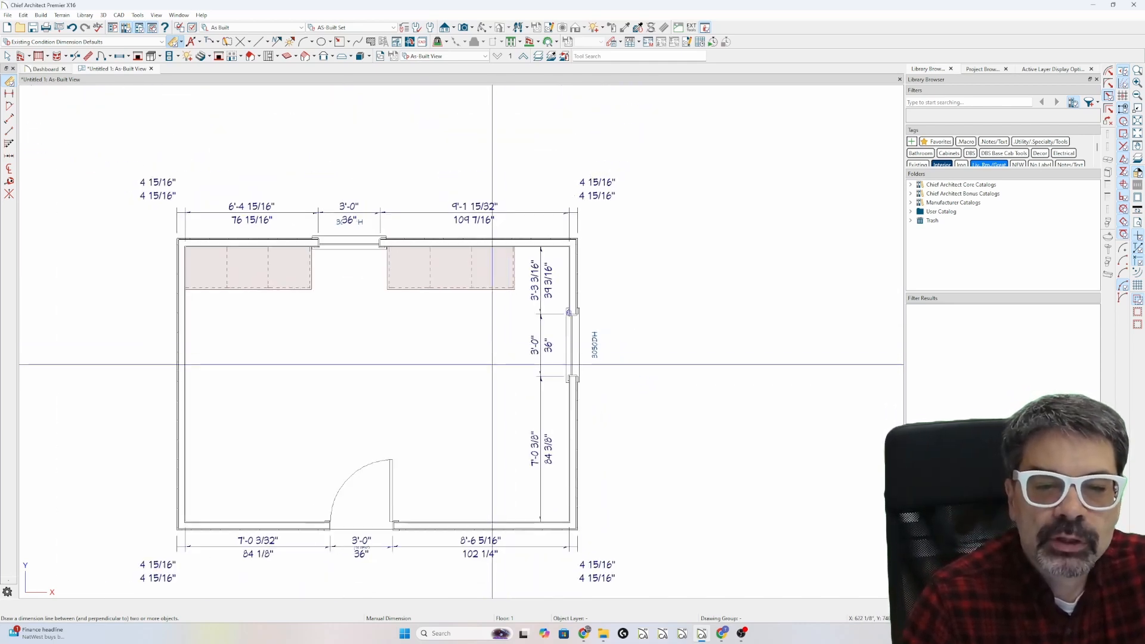
{"action": "scroll", "coordinate": [492, 364], "scroll_direction": "up", "scroll_amount": 1}
- Switch to Electrical Plan View and hide the Dimensions, Existing layer by picking an as-built dimension
{"action": "left_click", "coordinate": [466, 56]}
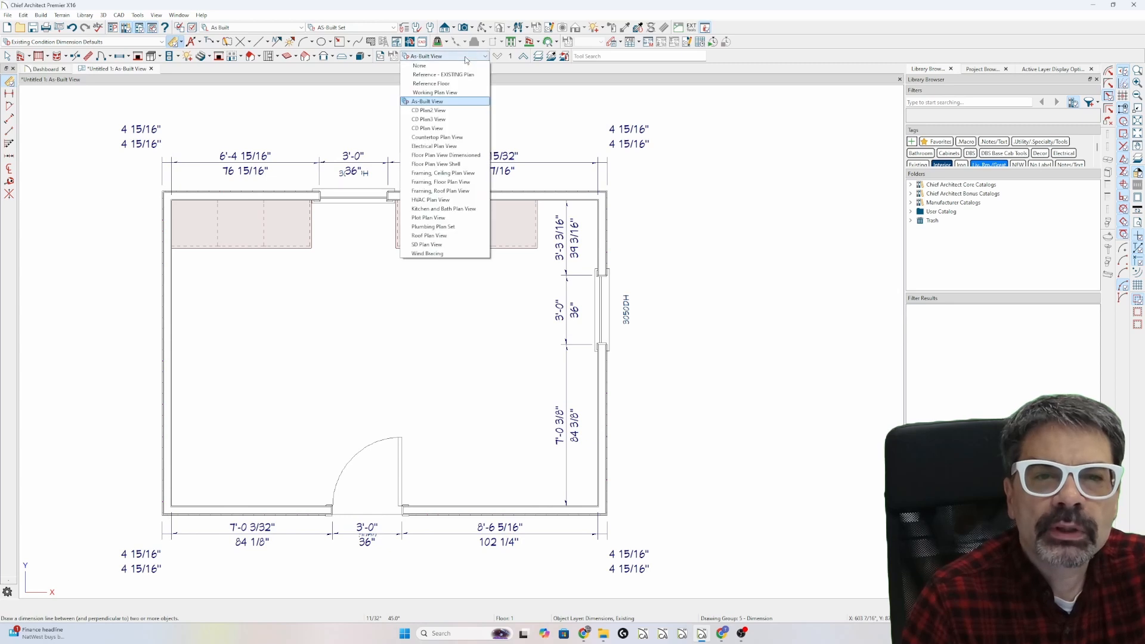
{"action": "left_click", "coordinate": [458, 145]}
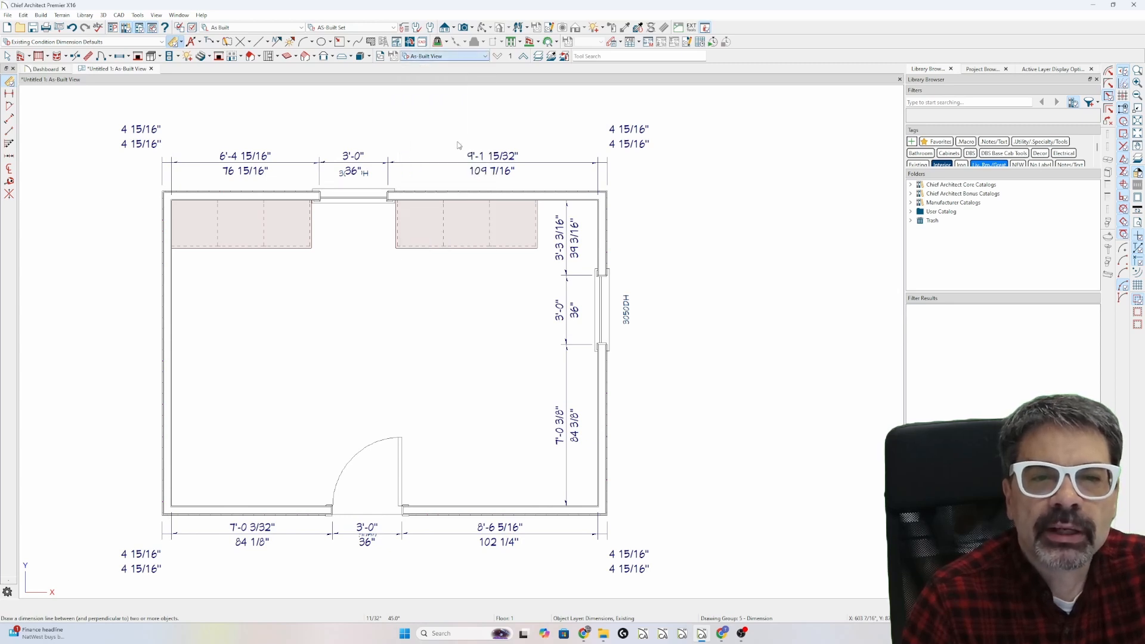
{"action": "left_click", "coordinate": [538, 57]}
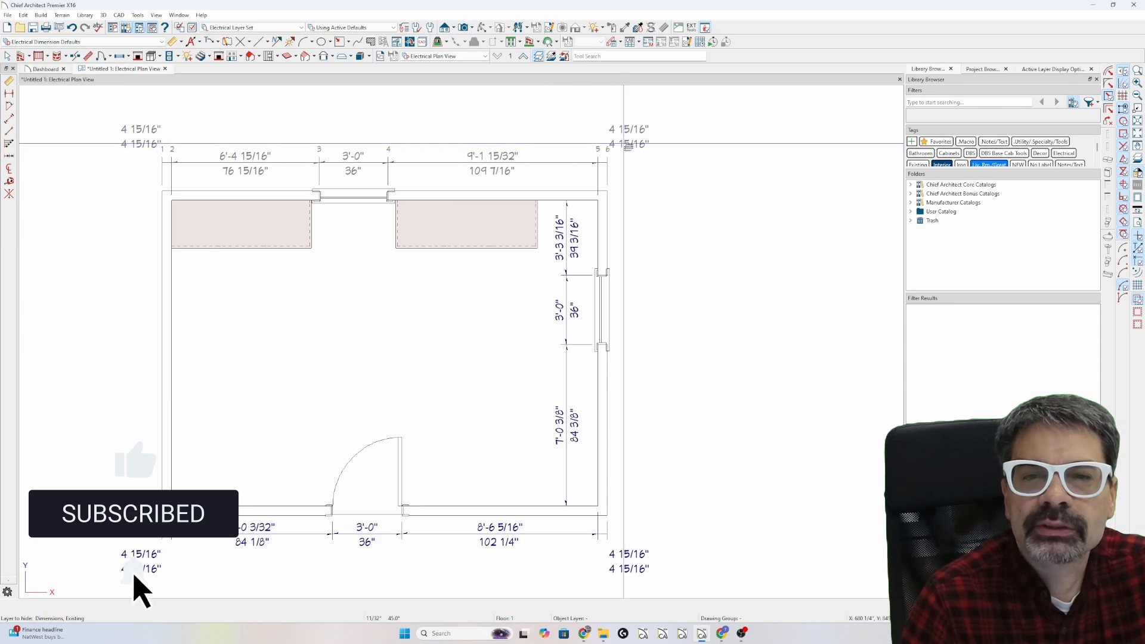
{"action": "left_click", "coordinate": [625, 148]}
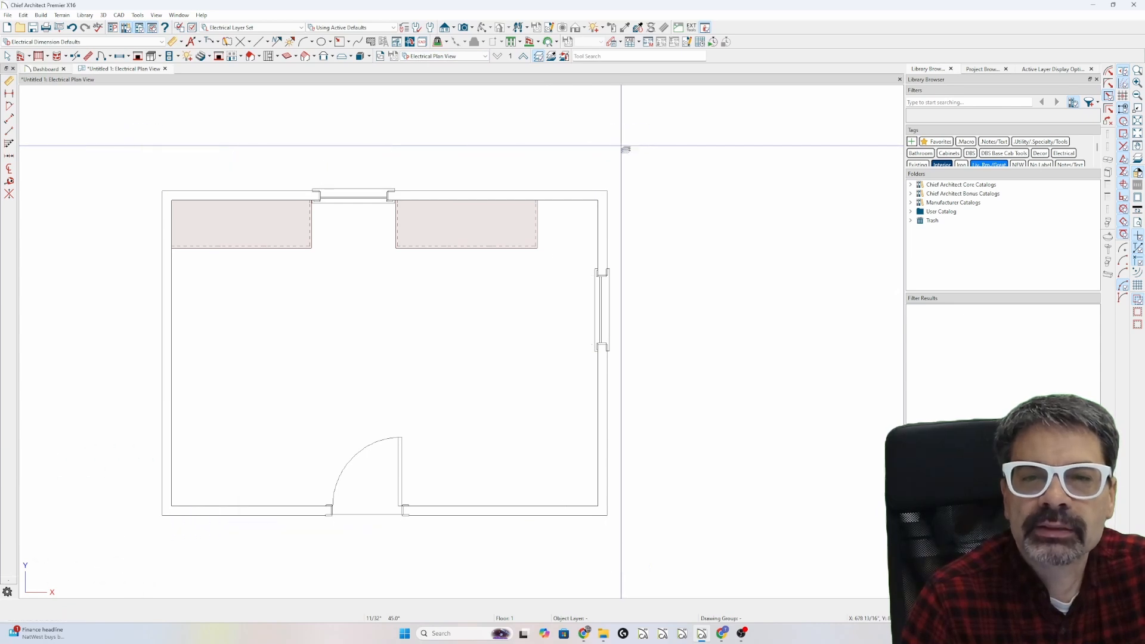
{"action": "key", "text": "space"}
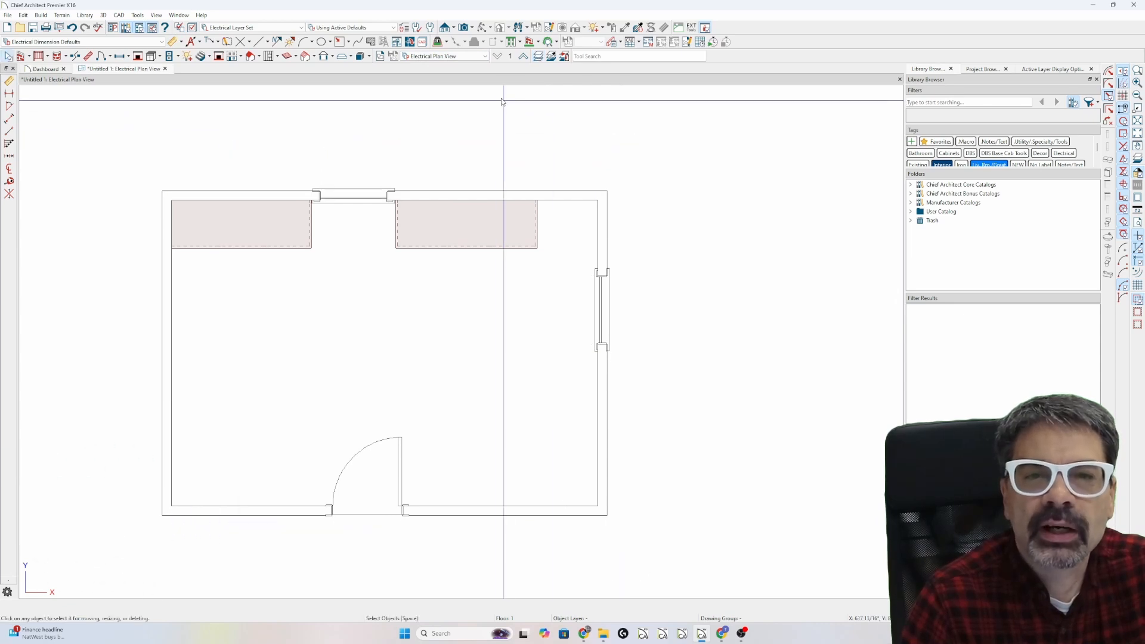
- Draw a horizontal manual dimension through the base cabinets, from the west wall to the east wall's outer face
{"action": "left_click", "coordinate": [172, 42]}
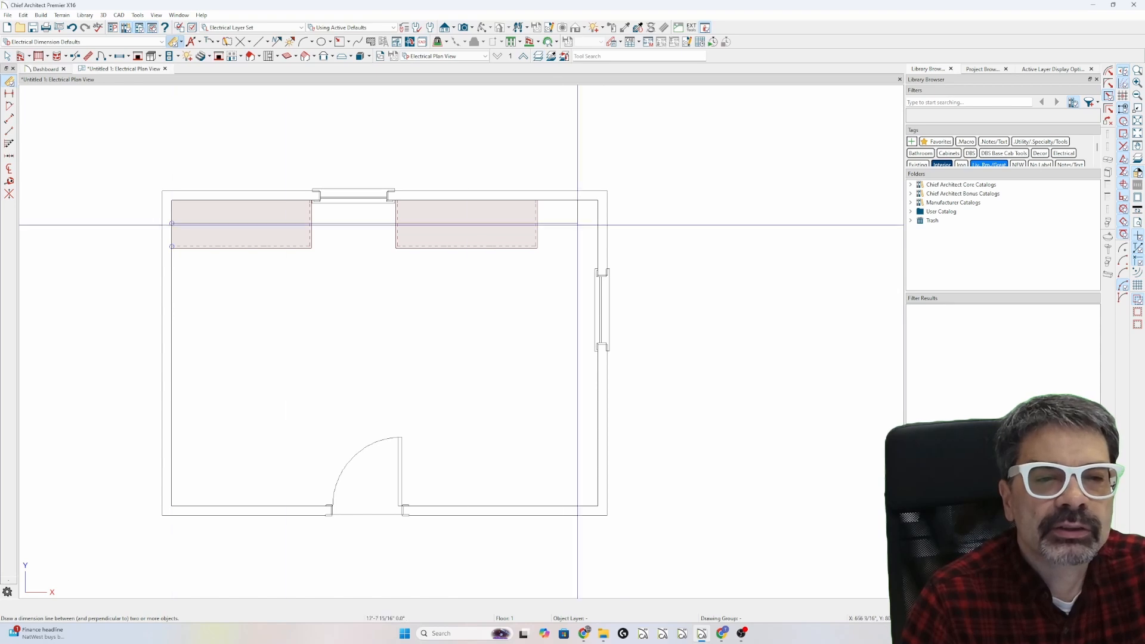
{"action": "left_click_drag", "start_coordinate": [578, 225], "coordinate": [607, 225]}
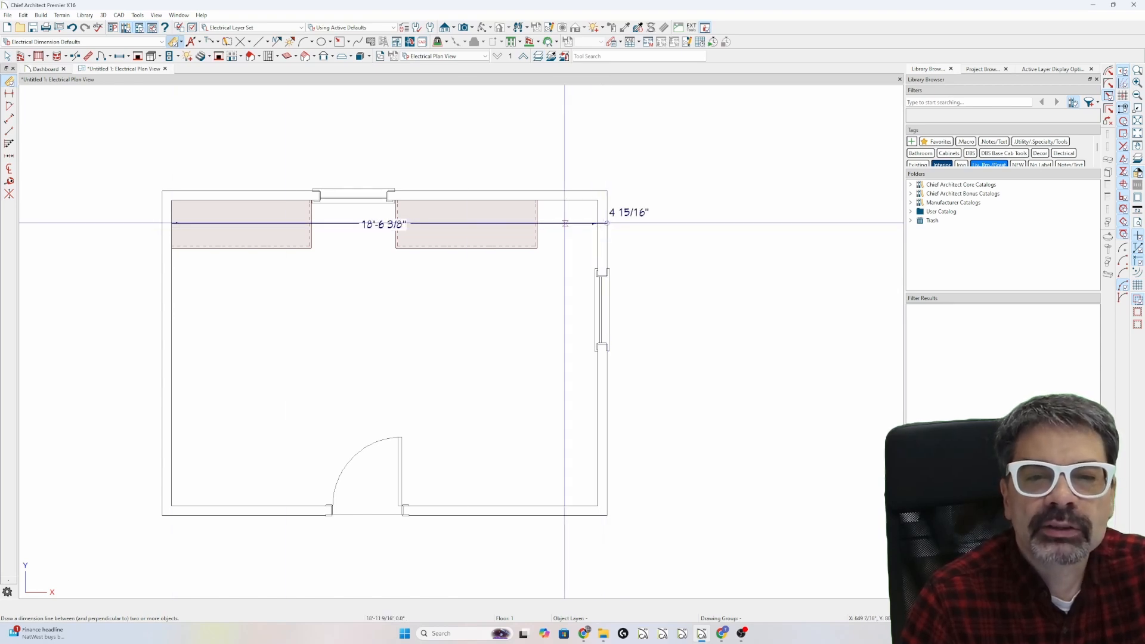
- Examine the Locate Manual object settings in the Electrical Dimension Defaults
{"action": "double_click", "coordinate": [8, 82]}
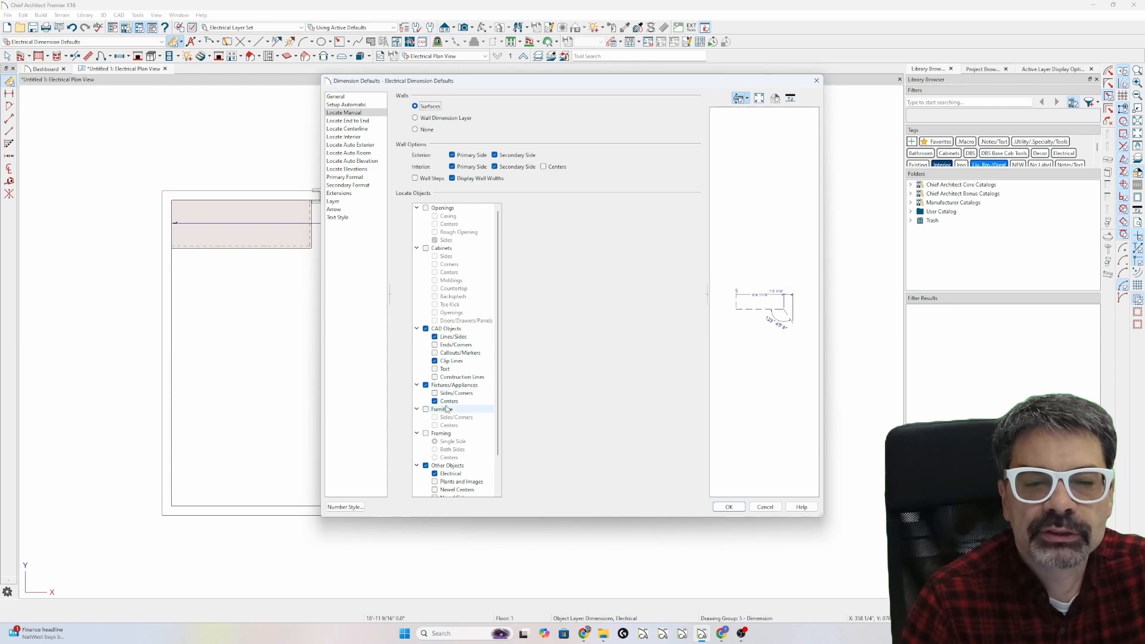
{"action": "scroll", "coordinate": [443, 475], "scroll_direction": "down", "scroll_amount": 2}
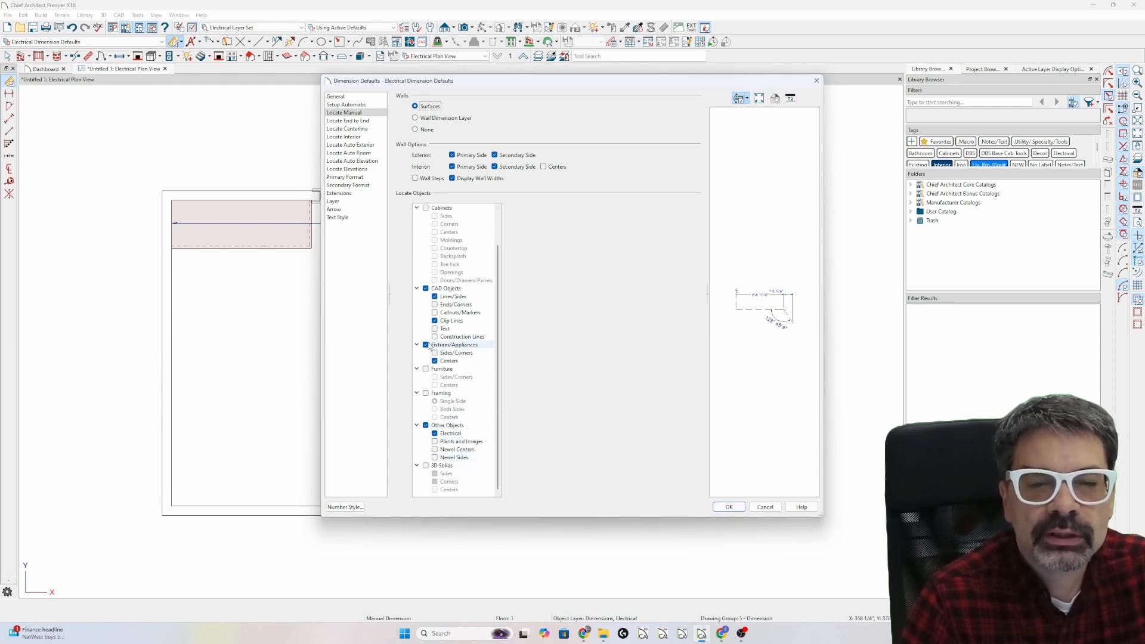
{"action": "left_click", "coordinate": [729, 507]}
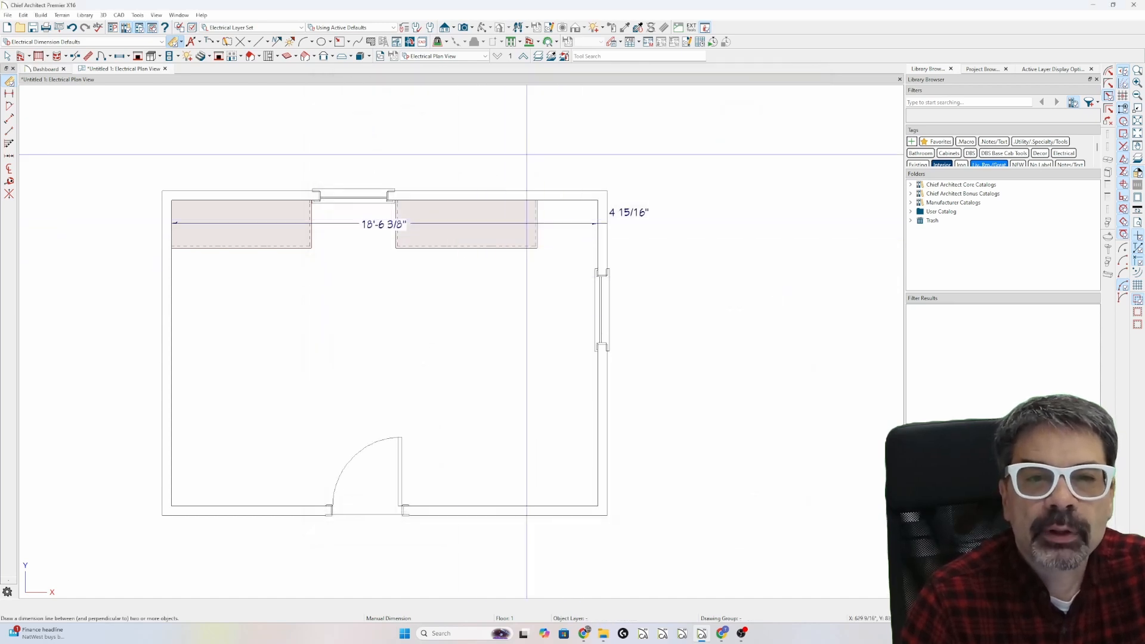
- Compare the dimensions shown in SD Plan View and CD Plan View, and return to As-Built View
{"action": "left_click", "coordinate": [448, 55]}
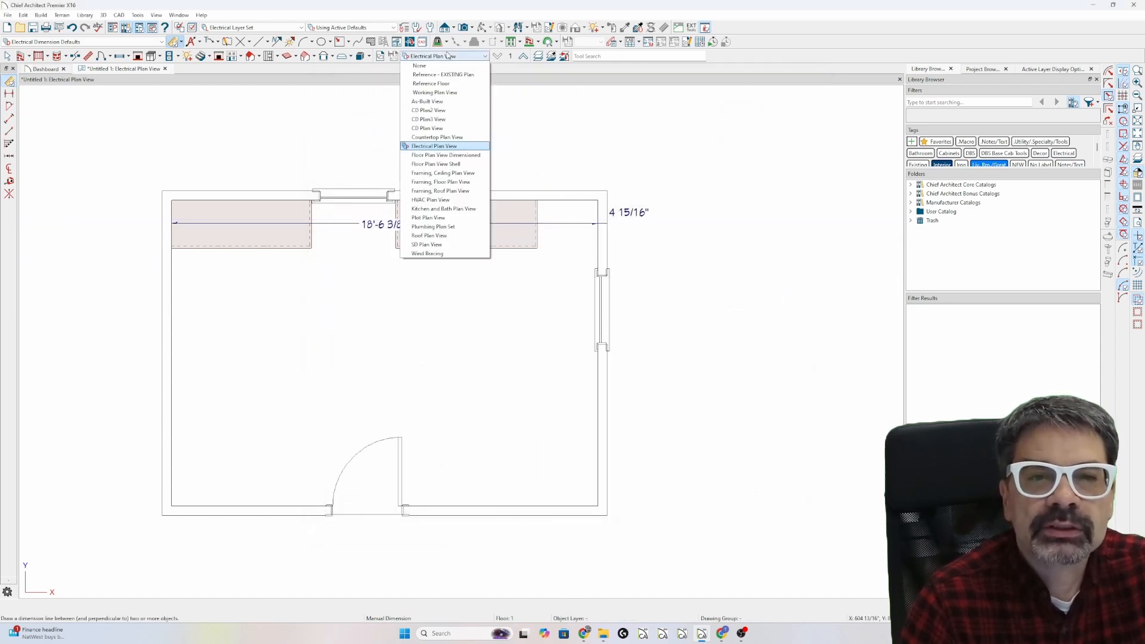
{"action": "left_click", "coordinate": [452, 246]}
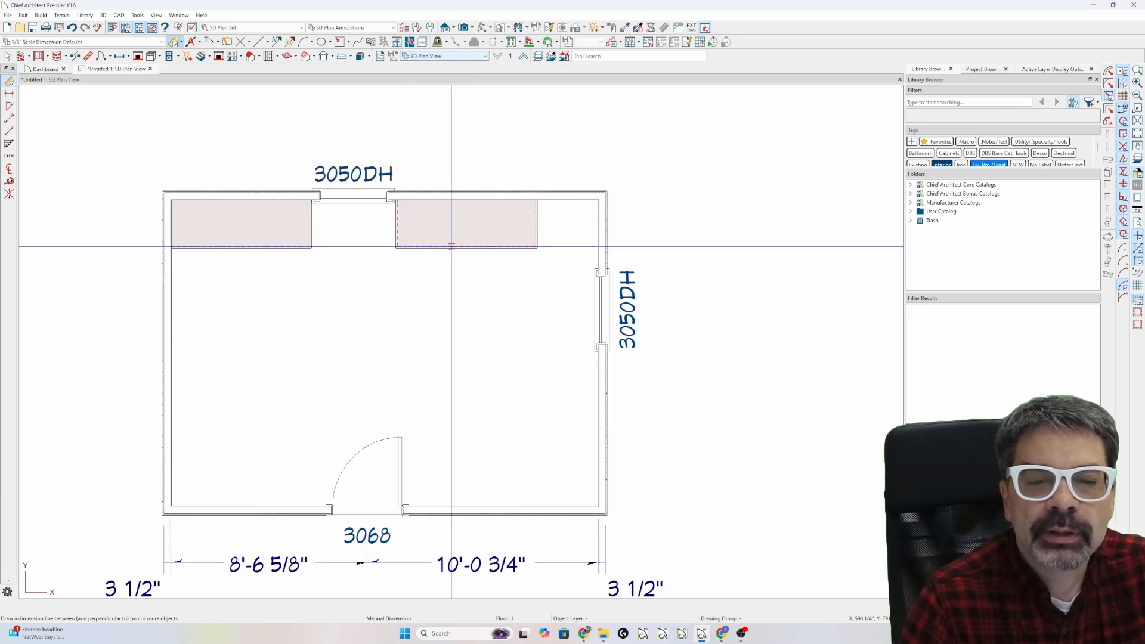
{"action": "left_click", "coordinate": [463, 56]}
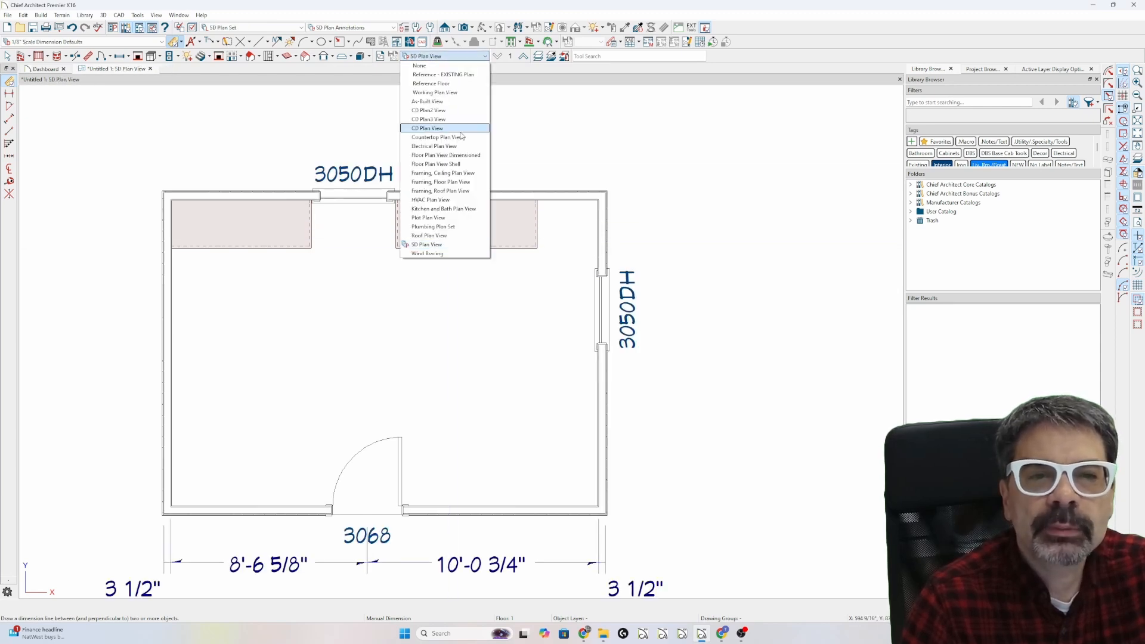
{"action": "left_click", "coordinate": [462, 134]}
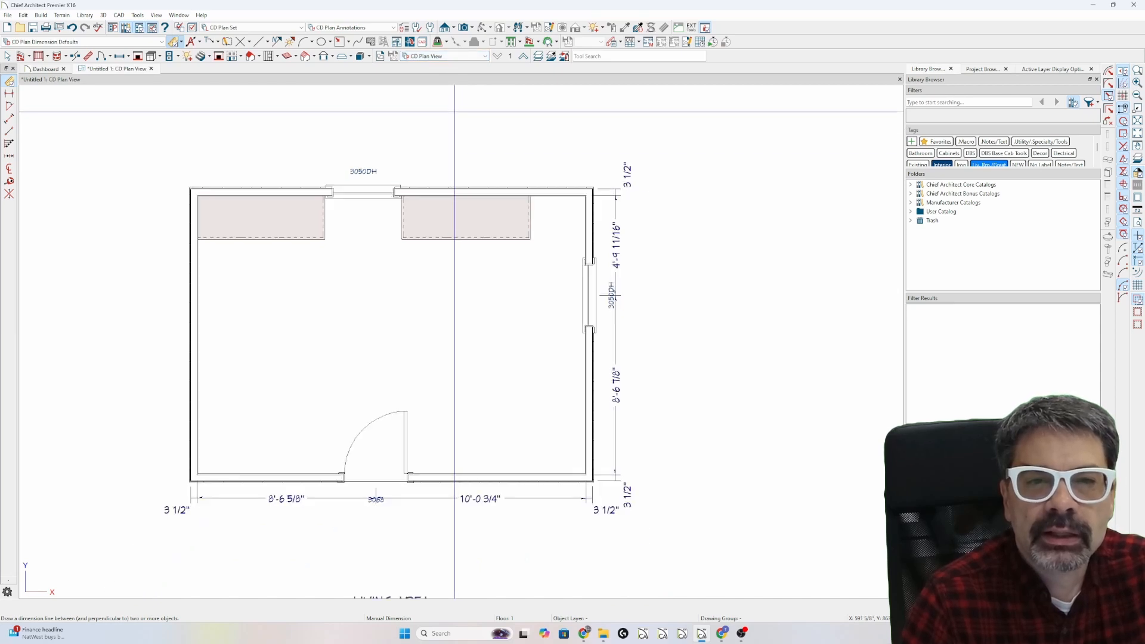
{"action": "left_click", "coordinate": [463, 56]}
{"action": "left_click", "coordinate": [466, 102]}
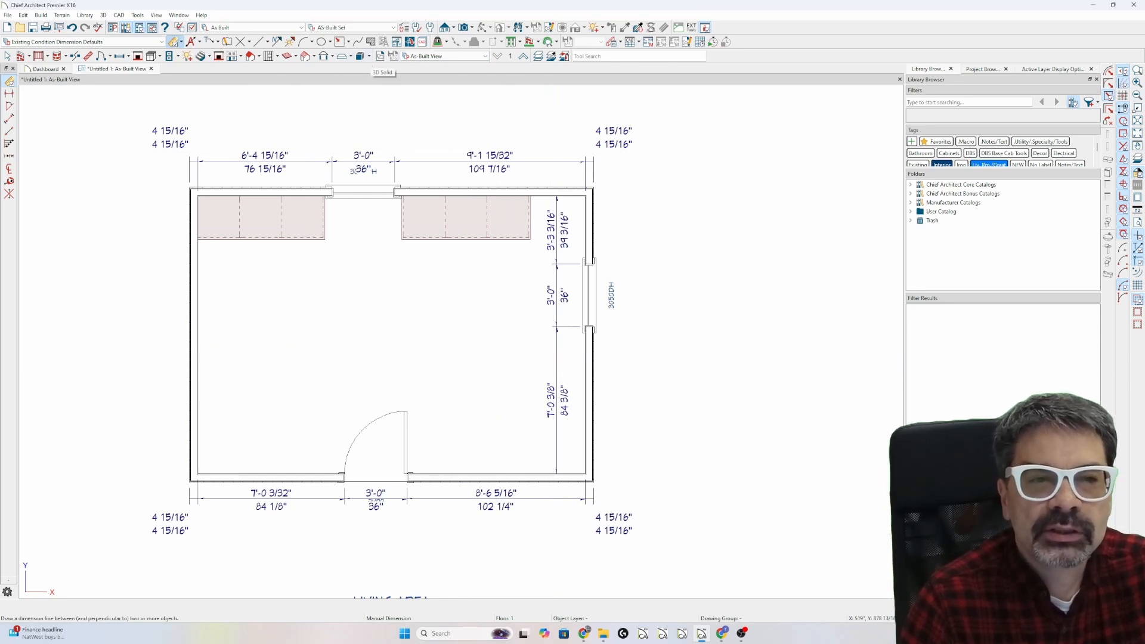
- Review the dimension defaults available to the as-built dimension line along the door wall
{"action": "left_click", "coordinate": [173, 42]}
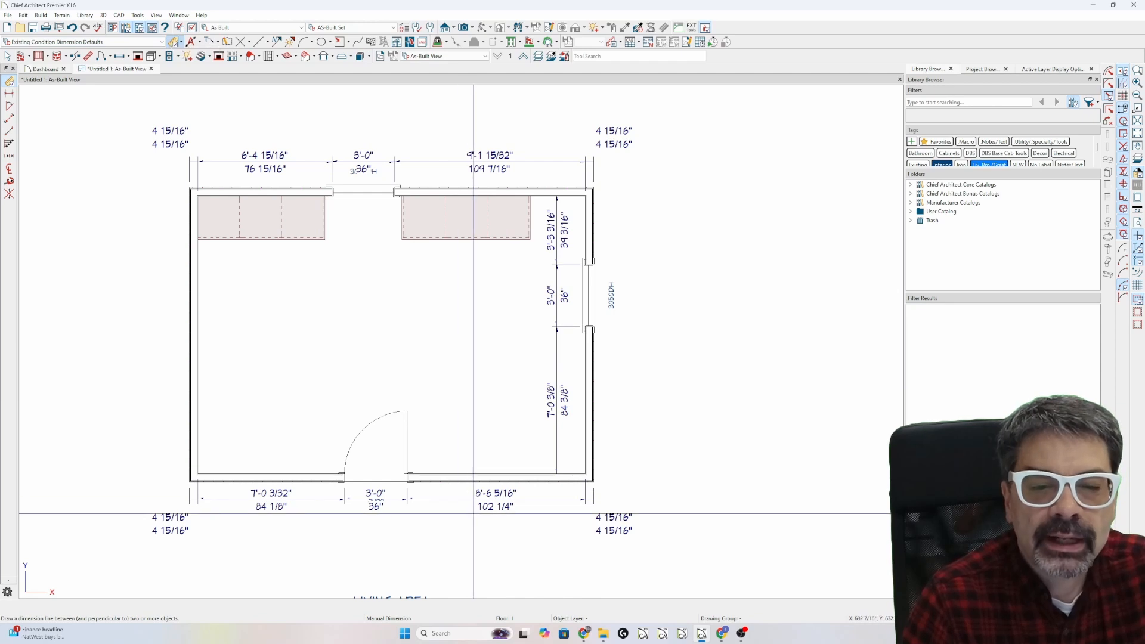
{"action": "double_click", "coordinate": [473, 498]}
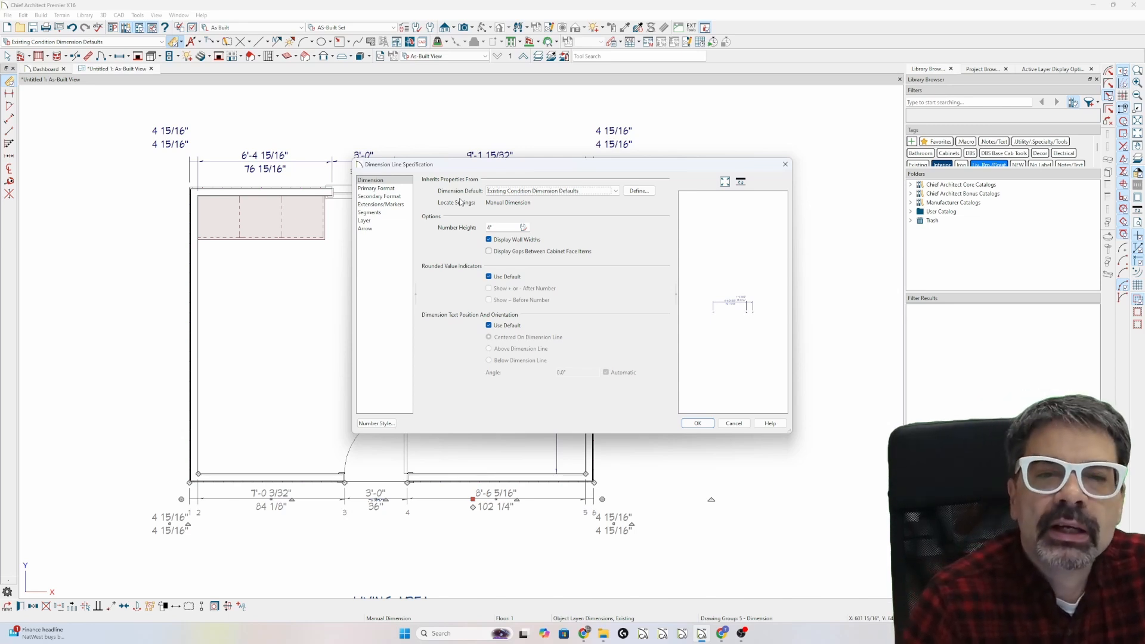
{"action": "left_click", "coordinate": [514, 190]}
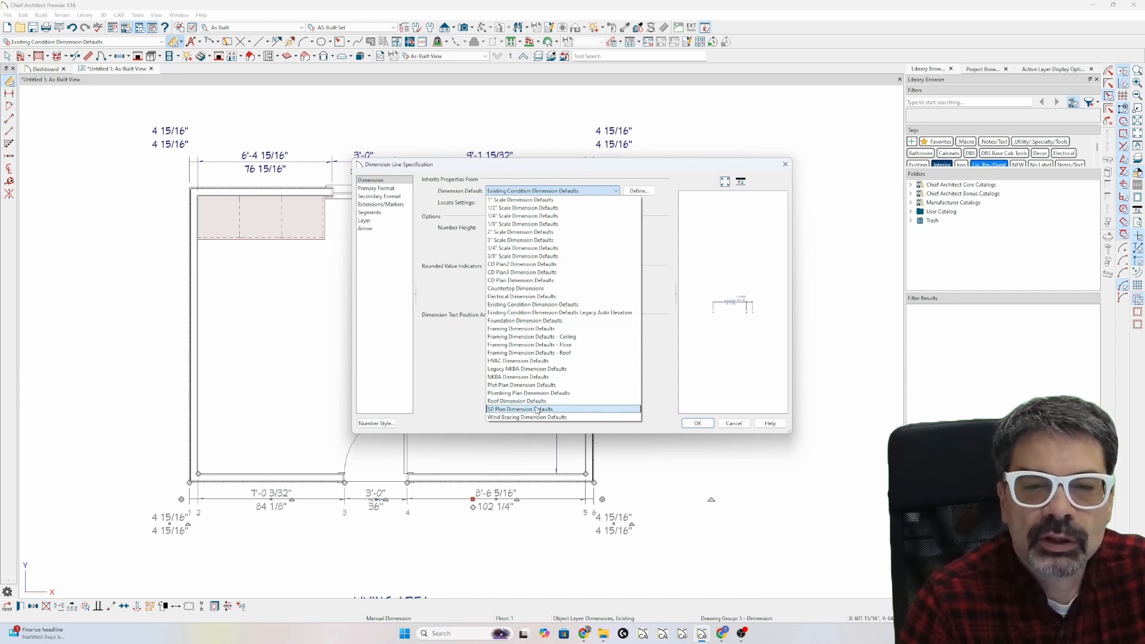
{"action": "key", "text": "Escape"}
{"action": "key", "text": "Escape"}
- Display the Dimensions, SD plan layer in the As Built layer set
{"action": "key", "text": "l"}
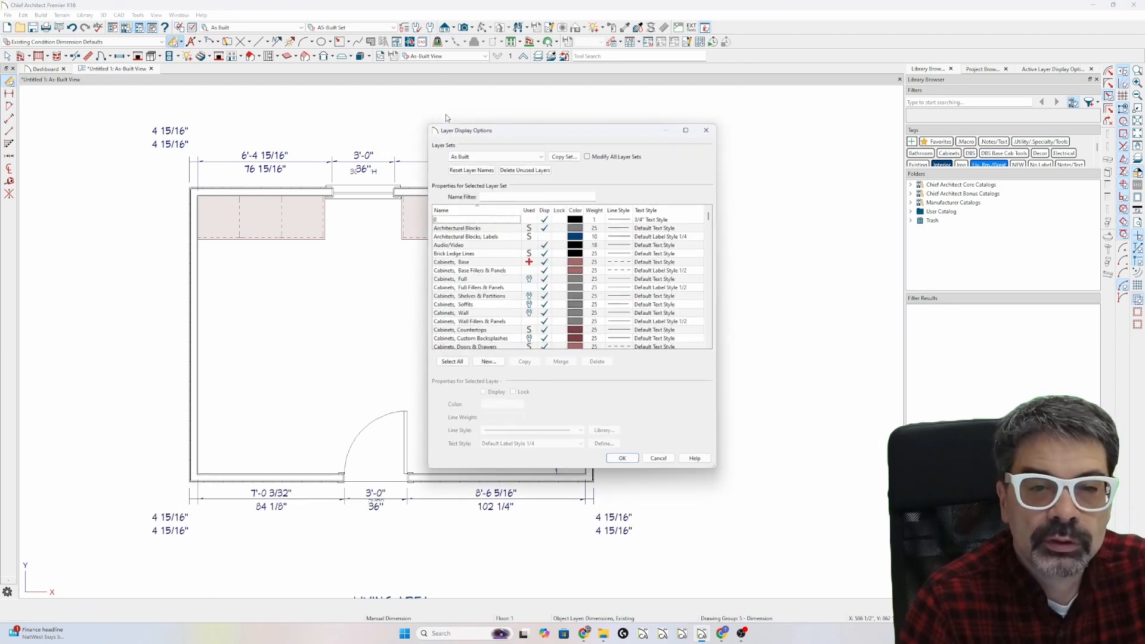
{"action": "key", "text": "d"}
{"action": "scroll", "coordinate": [516, 297], "scroll_direction": "down", "scroll_amount": 3}
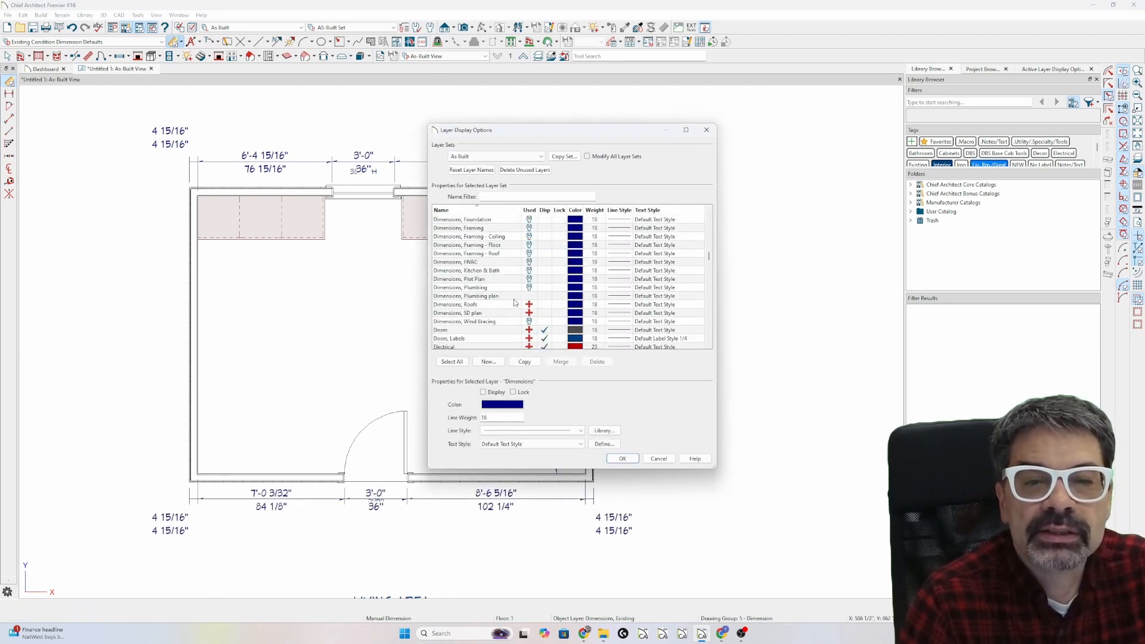
{"action": "left_click", "coordinate": [543, 313]}
{"action": "key", "text": "Return"}
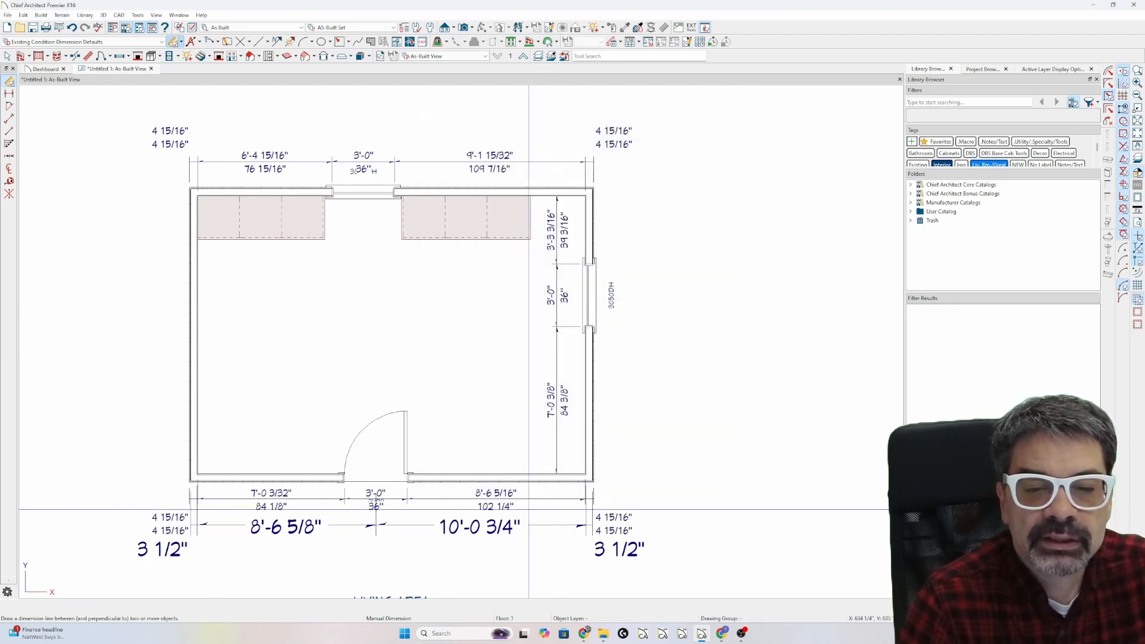
- Move the SD plan dimension line down clear of the as-built dimensions and hide the Dimensions, SD plan layer
{"action": "left_click", "coordinate": [533, 524]}
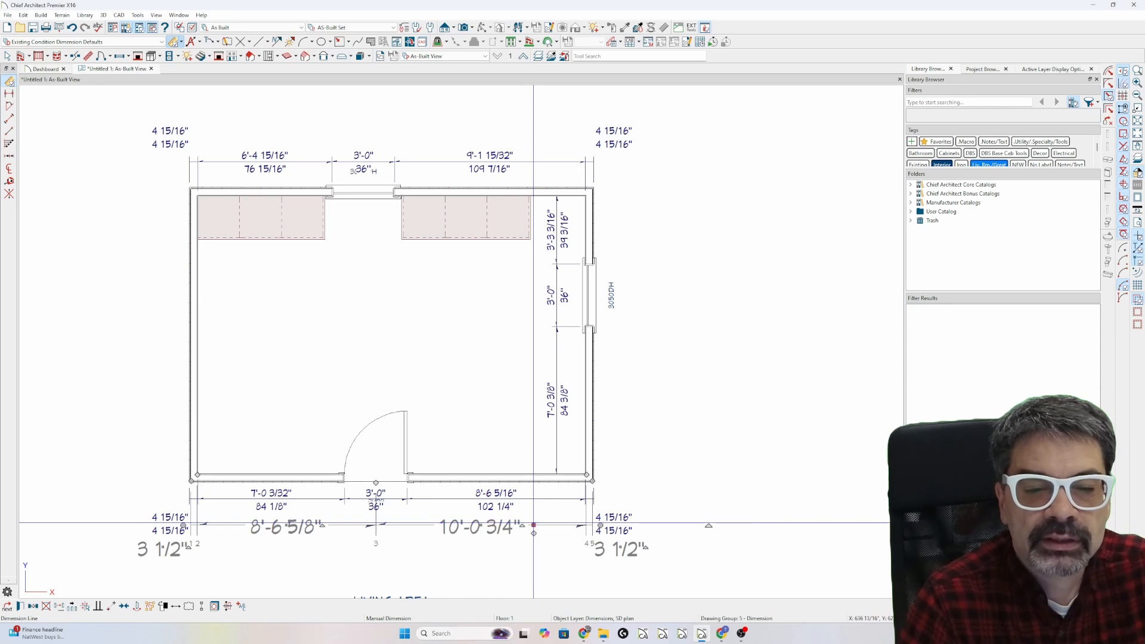
{"action": "left_click_drag", "start_coordinate": [533, 525], "coordinate": [538, 555]}
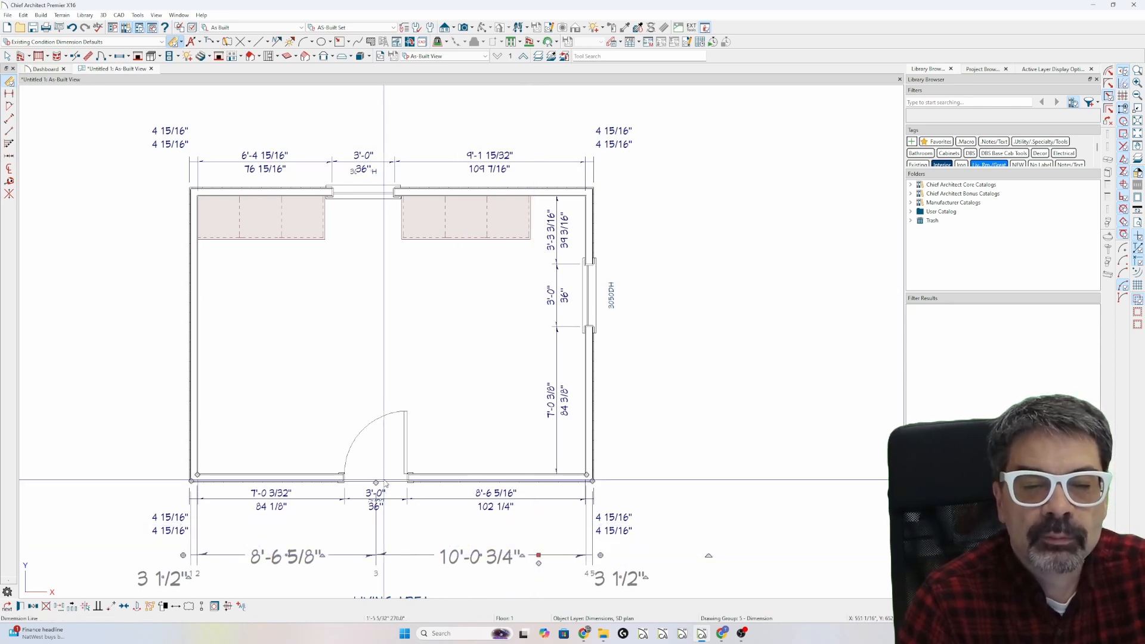
{"action": "key", "text": "l"}
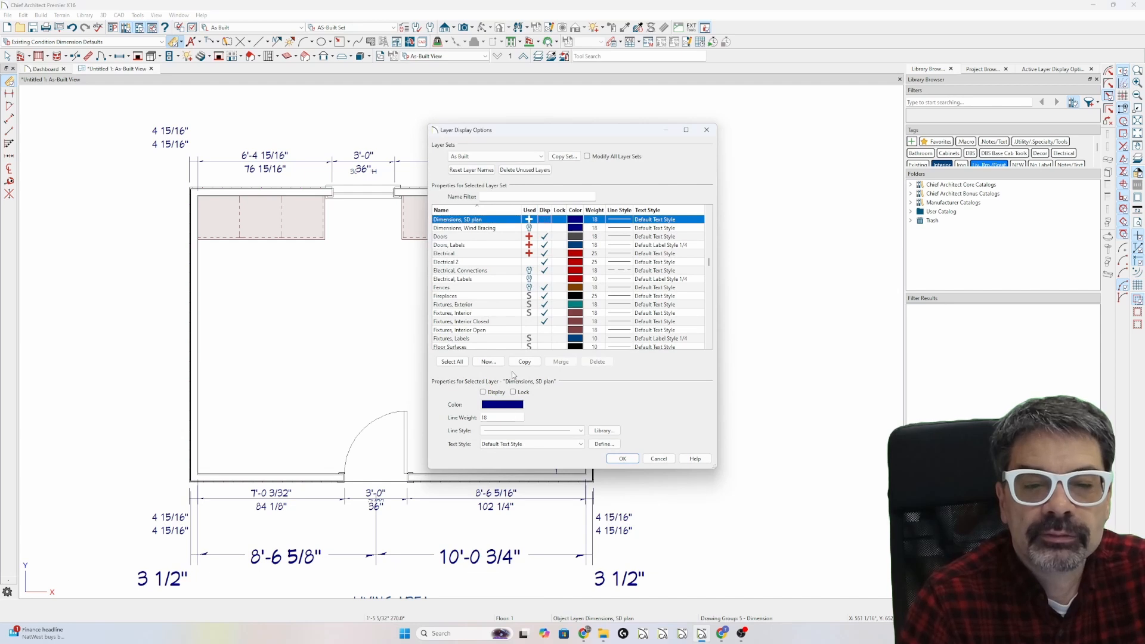
{"action": "left_click", "coordinate": [615, 463]}
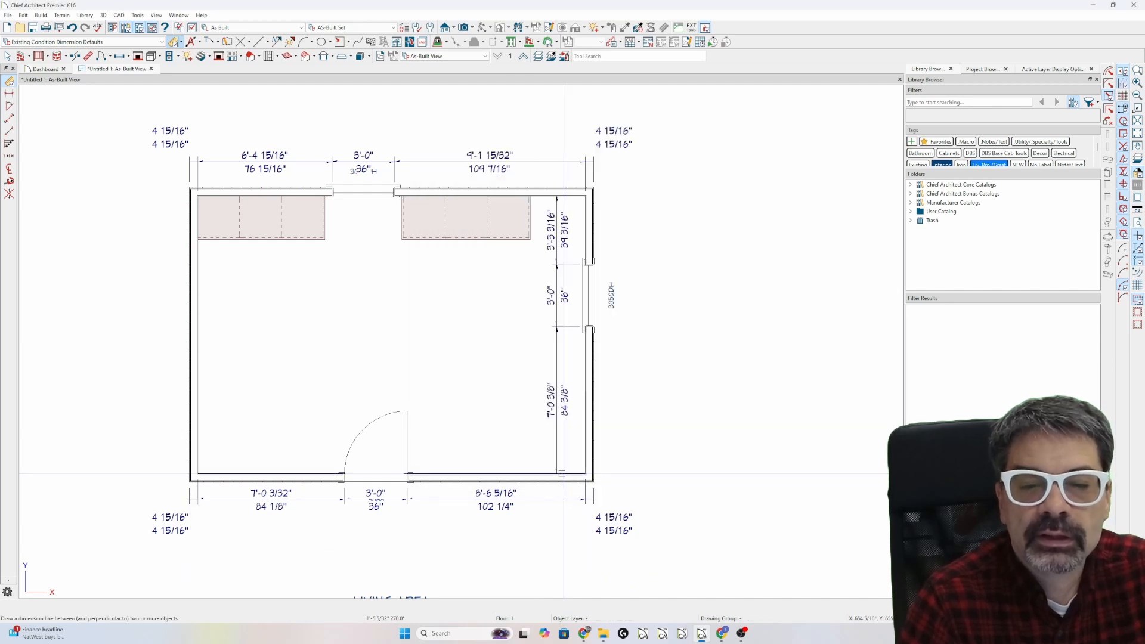
- Assign SD Plan Dimension Defaults to the as-built dimension line along the door wall, checking its layer assignment
{"action": "double_click", "coordinate": [494, 499]}
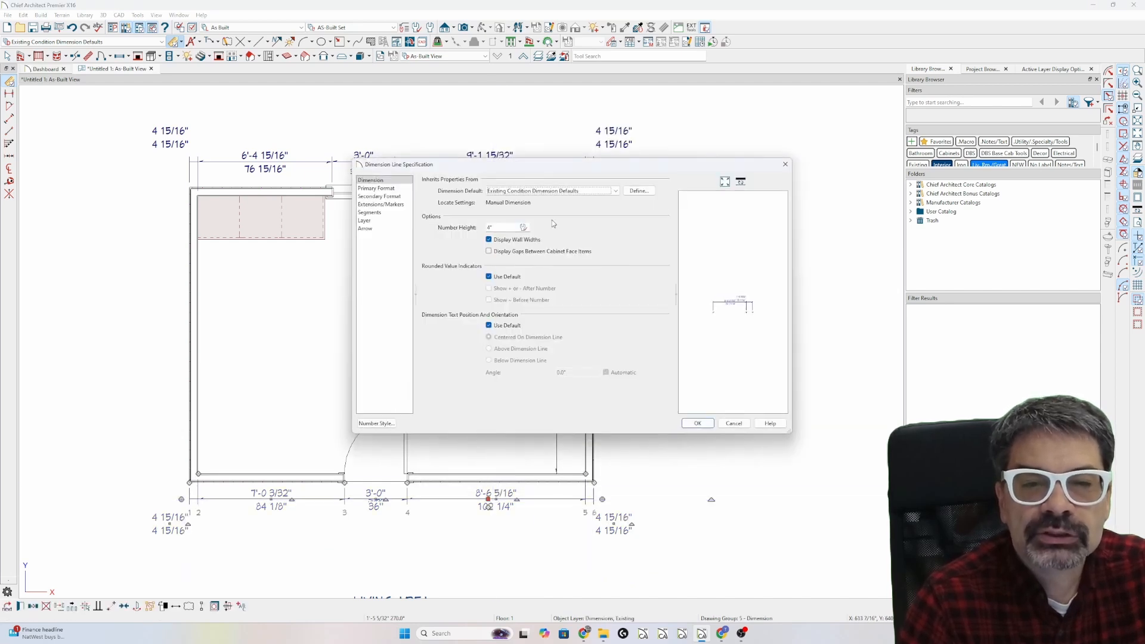
{"action": "left_click", "coordinate": [557, 191]}
{"action": "left_click", "coordinate": [545, 410]}
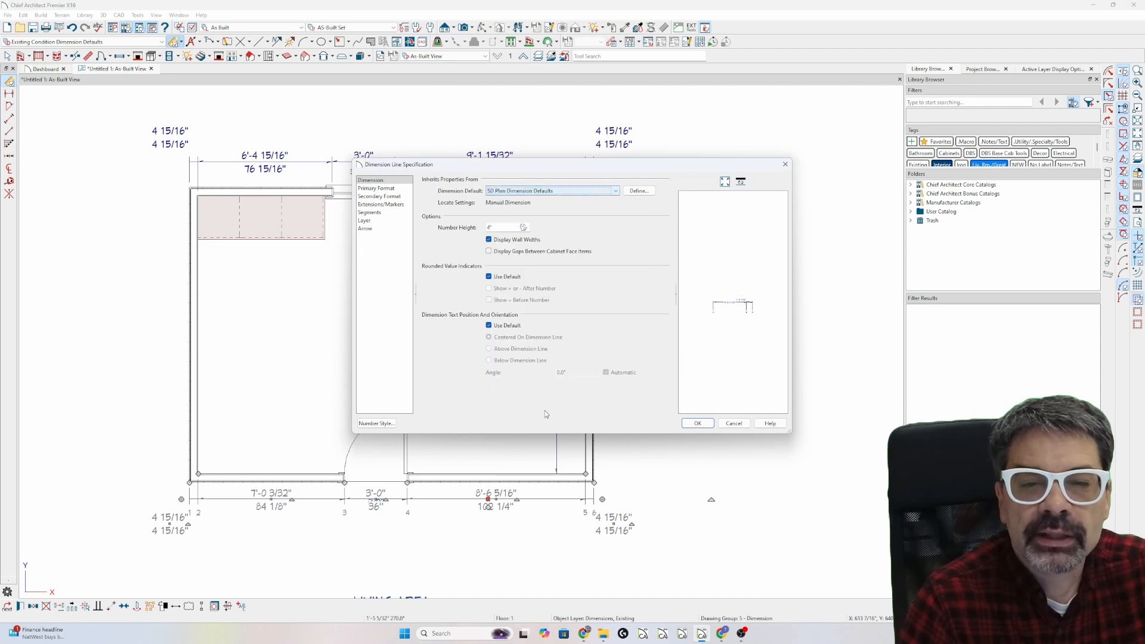
{"action": "left_click", "coordinate": [364, 220]}
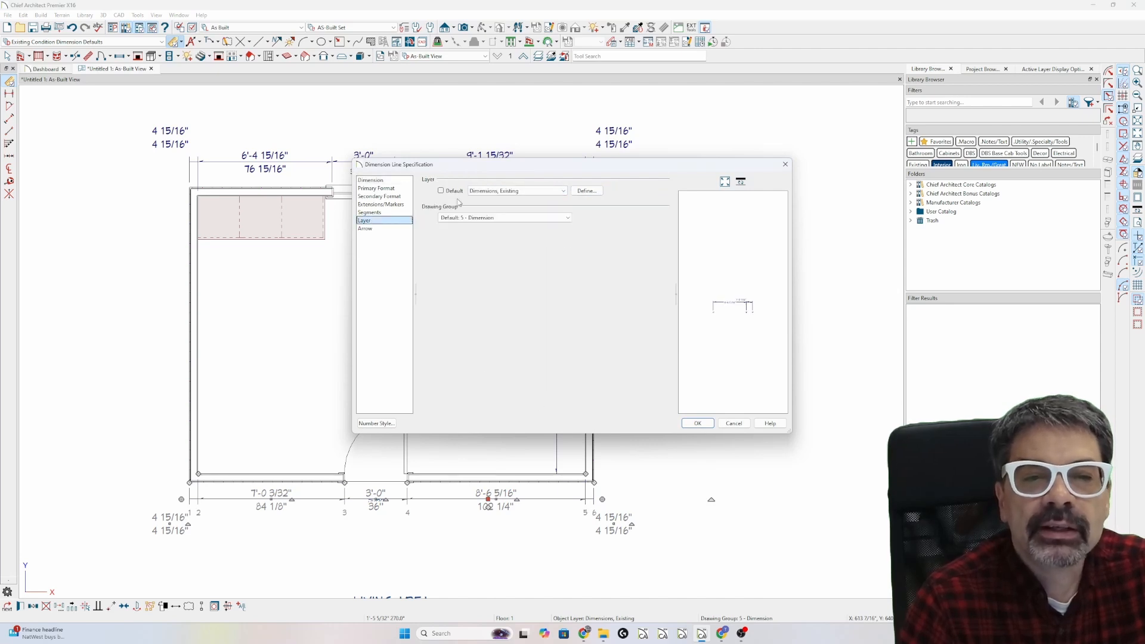
{"action": "left_click", "coordinate": [401, 180]}
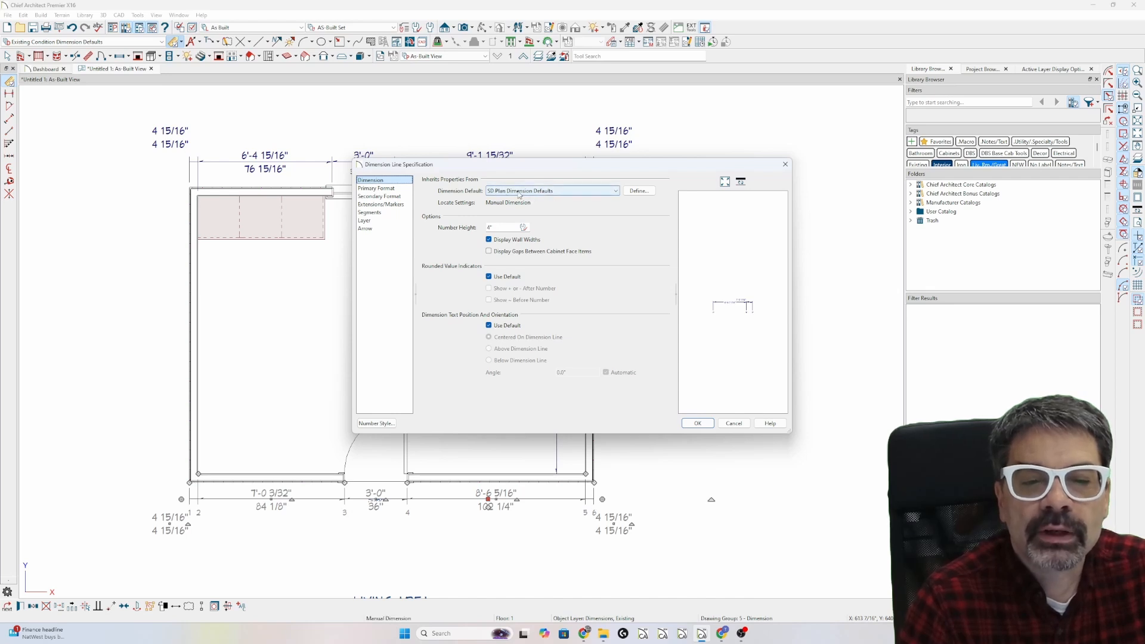
{"action": "left_click", "coordinate": [698, 424]}
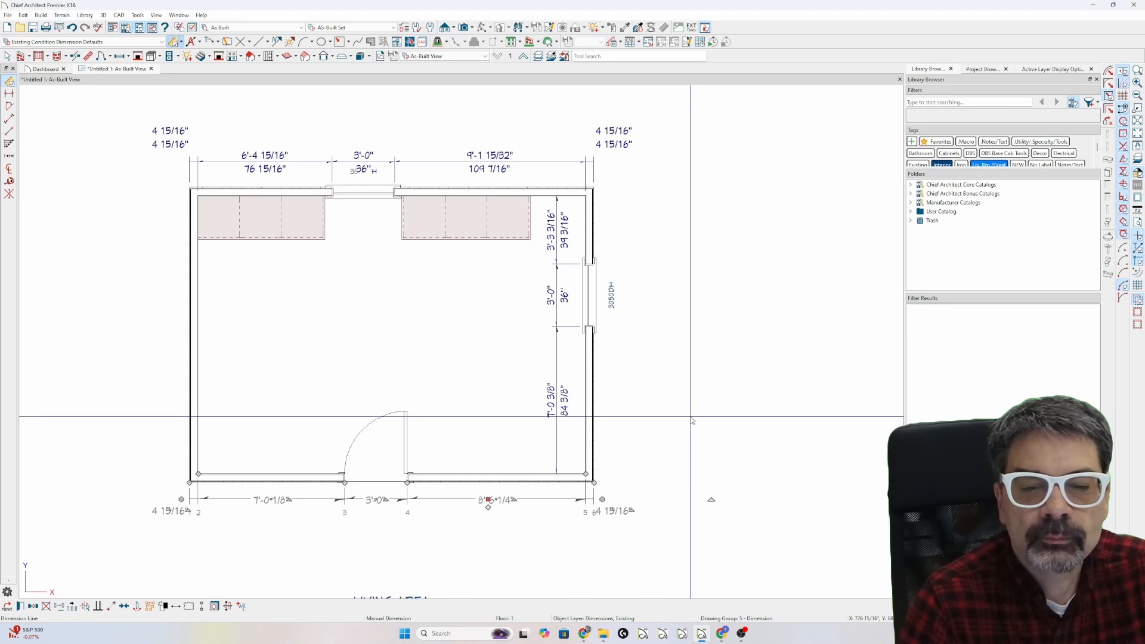
{"action": "key", "text": "Escape"}
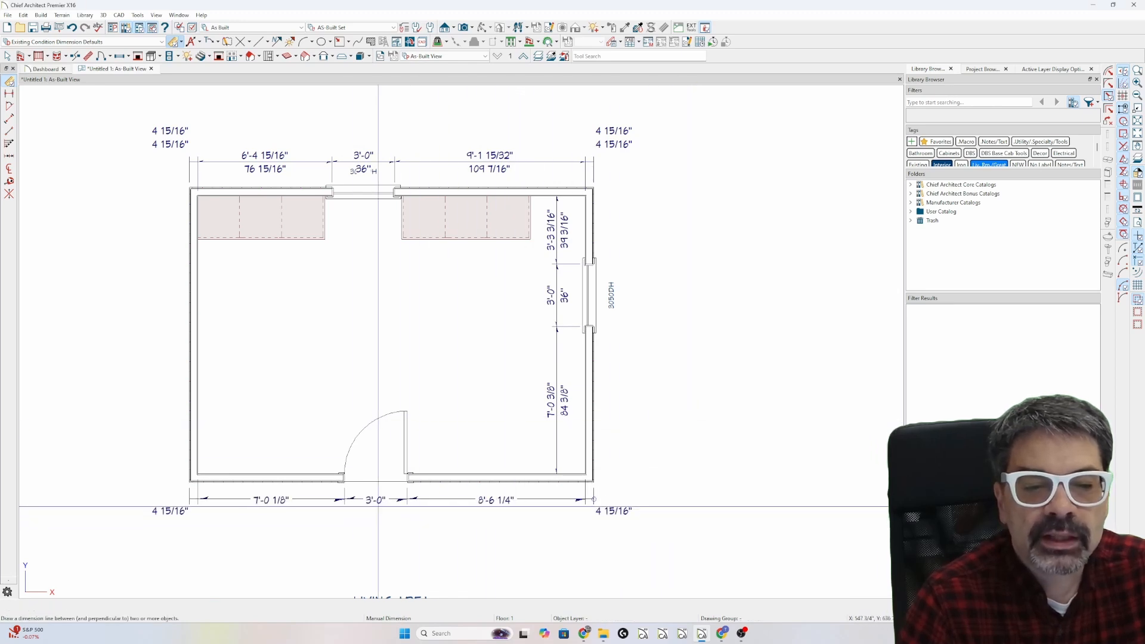
- Examine the text style source in the SD Plan Dimension Defaults of the door wall's dimension line
{"action": "double_click", "coordinate": [455, 498]}
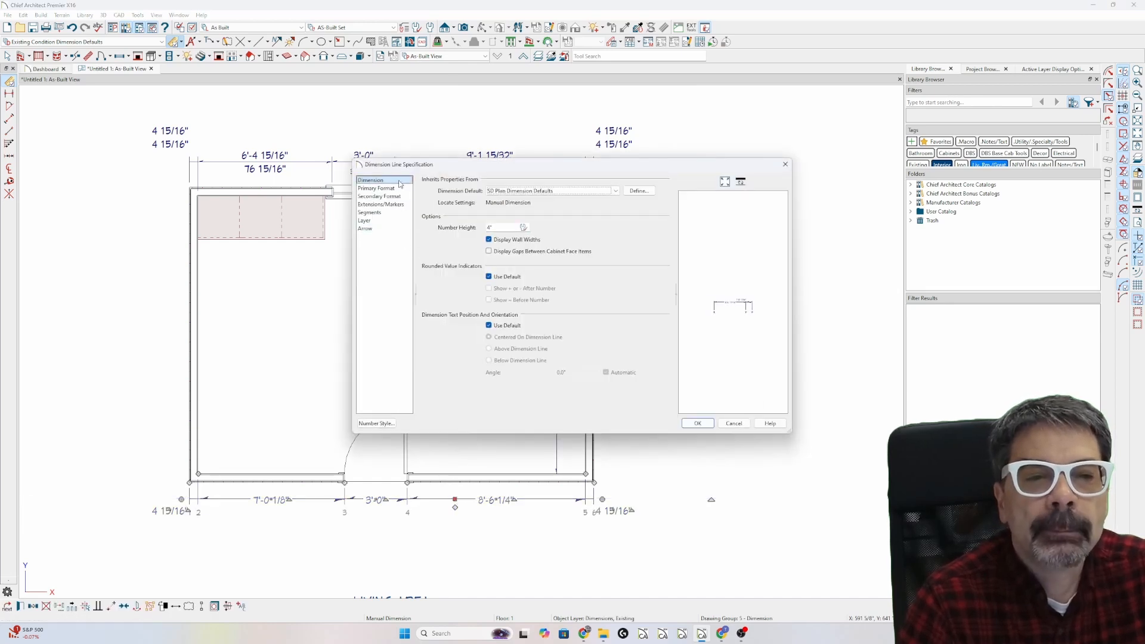
{"action": "left_click", "coordinate": [631, 193]}
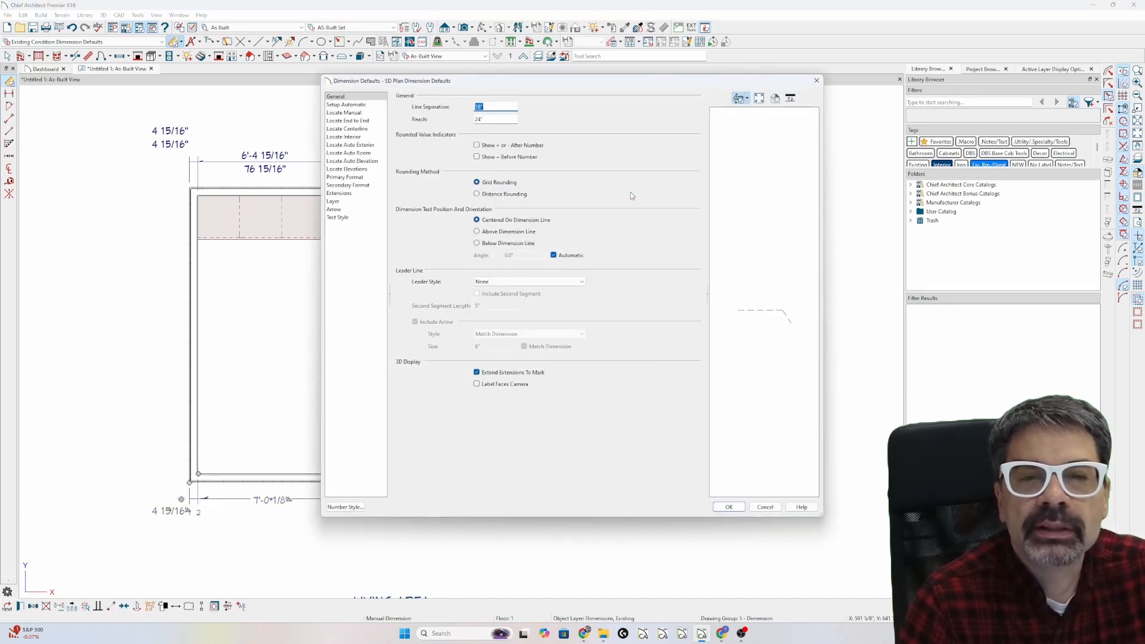
{"action": "left_click", "coordinate": [361, 218]}
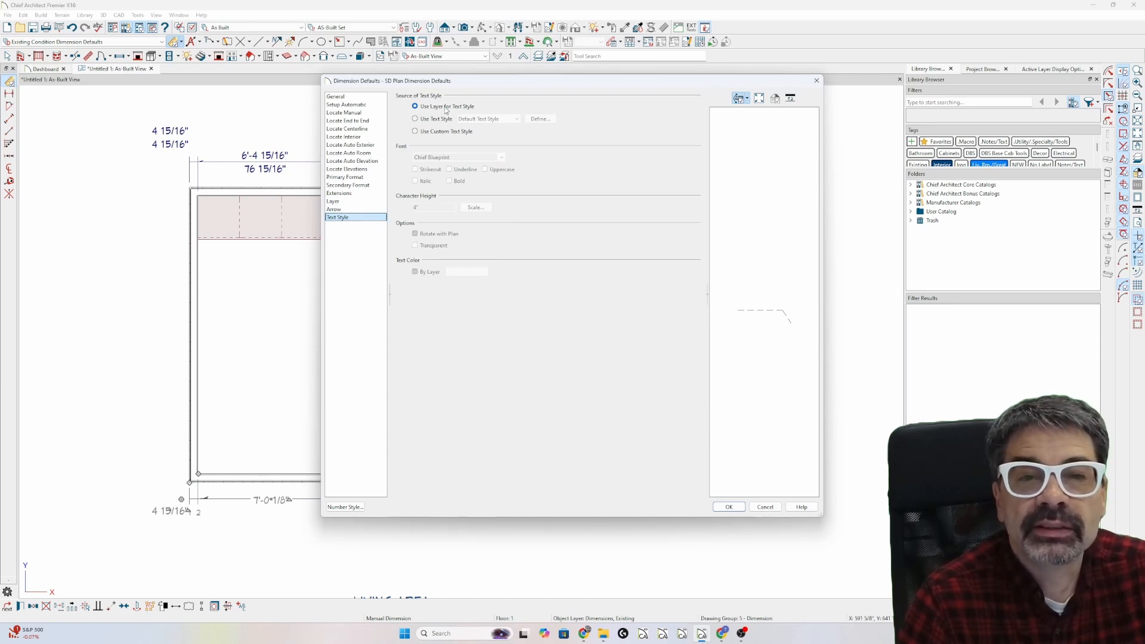
{"action": "key", "text": "Escape"}
{"action": "key", "text": "Escape"}
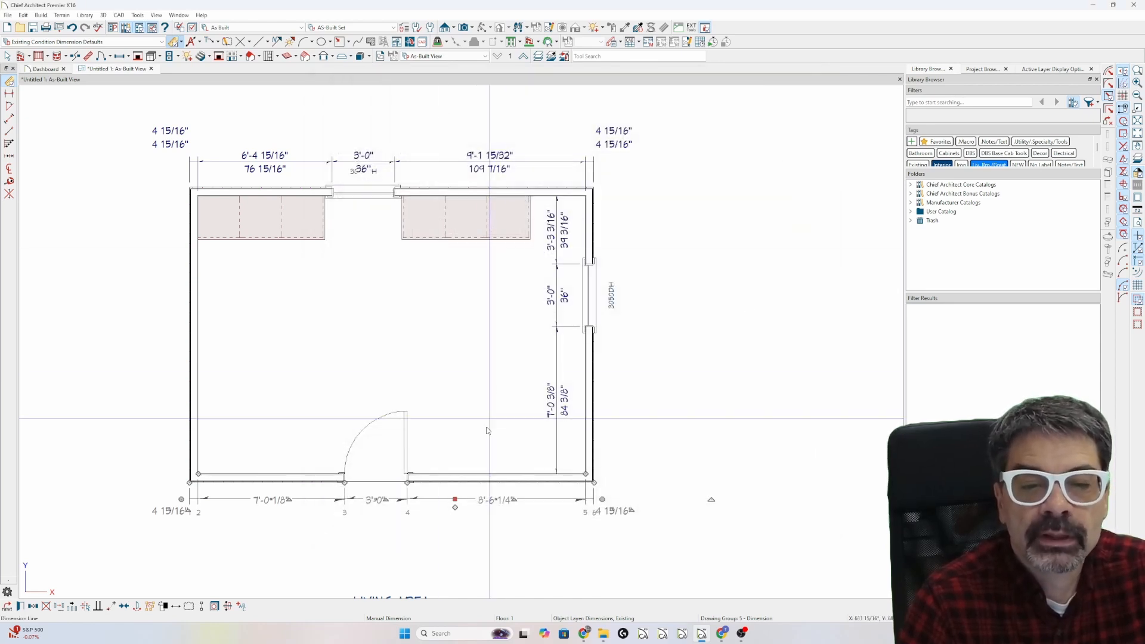
- Change the text style of the Dimensions, Existing layer to enlarge the door wall's dimension text
{"action": "left_click", "coordinate": [1047, 69]}
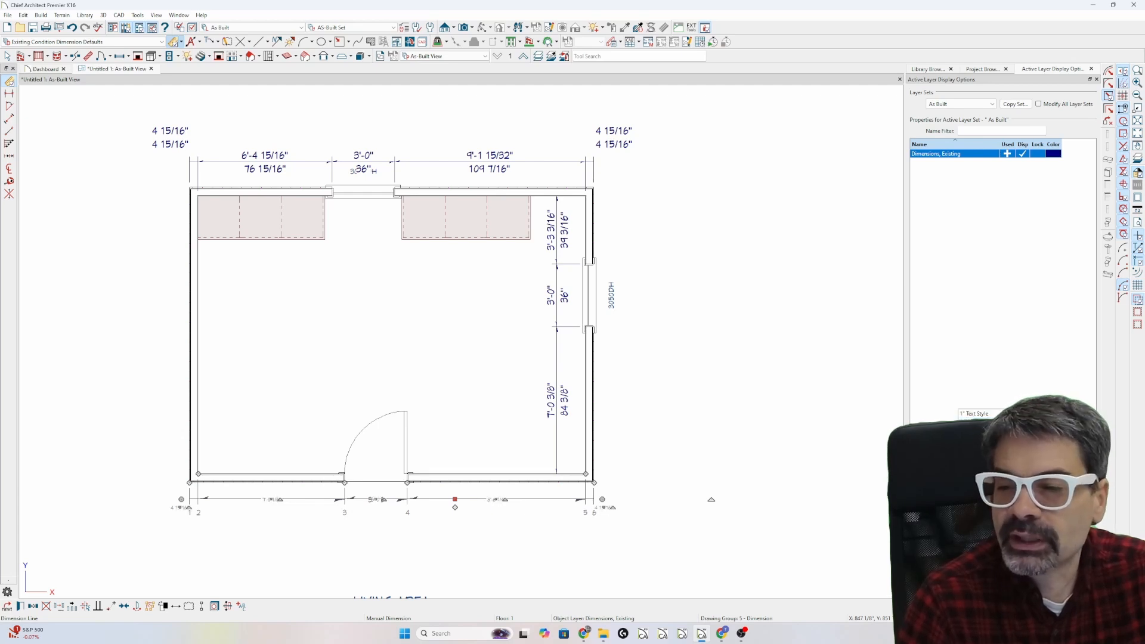
{"action": "key", "text": "Escape"}
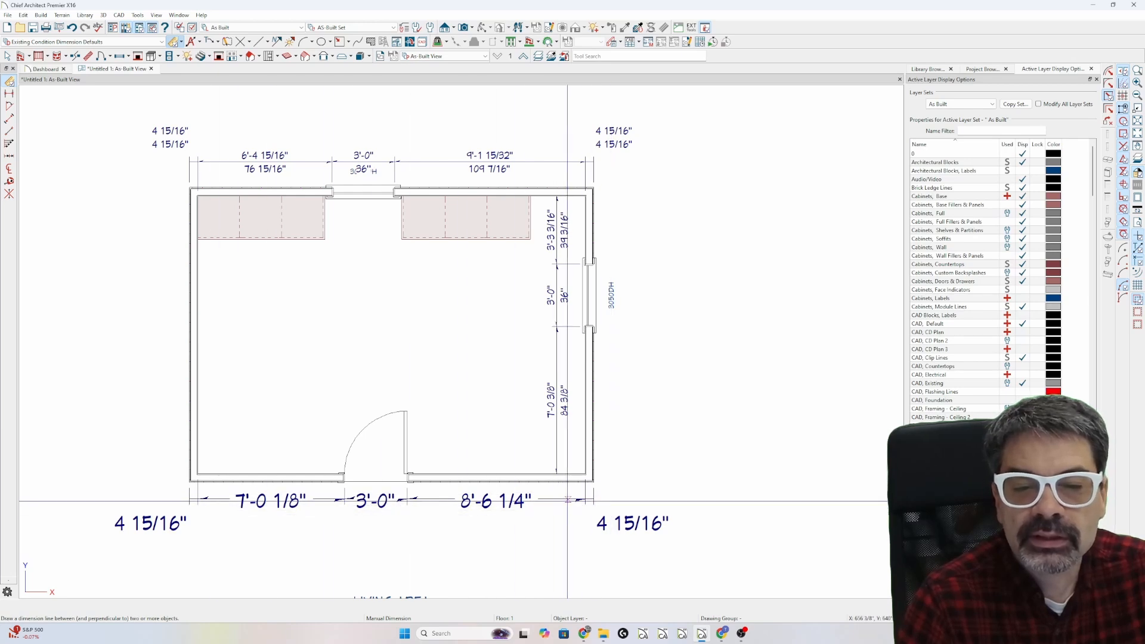
- Check the layer of the door wall's dimension and the dimension default used by the east wall's vertical dimension
{"action": "left_click", "coordinate": [513, 501]}
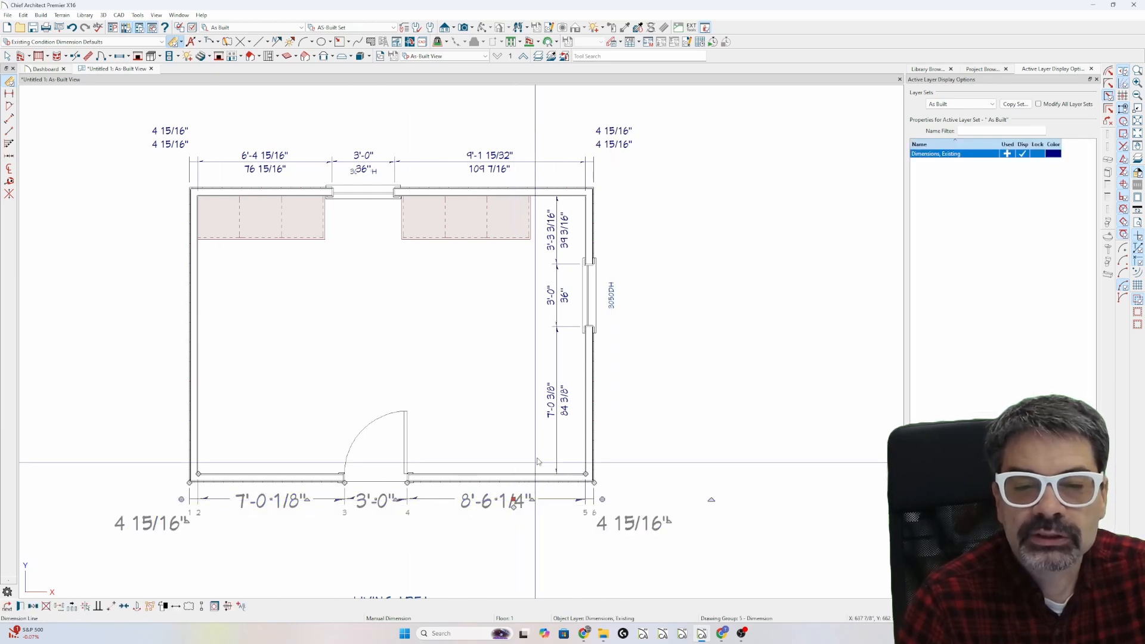
{"action": "left_click", "coordinate": [556, 417]}
{"action": "double_click", "coordinate": [555, 417]}
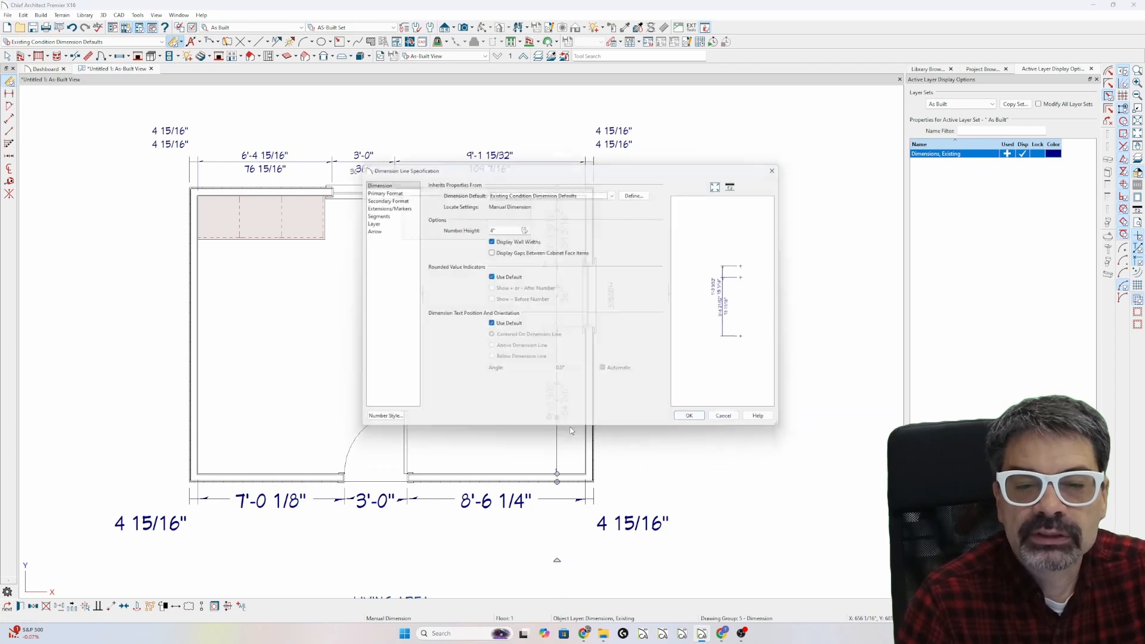
{"action": "key", "text": "Escape"}
{"action": "key", "text": "Escape"}
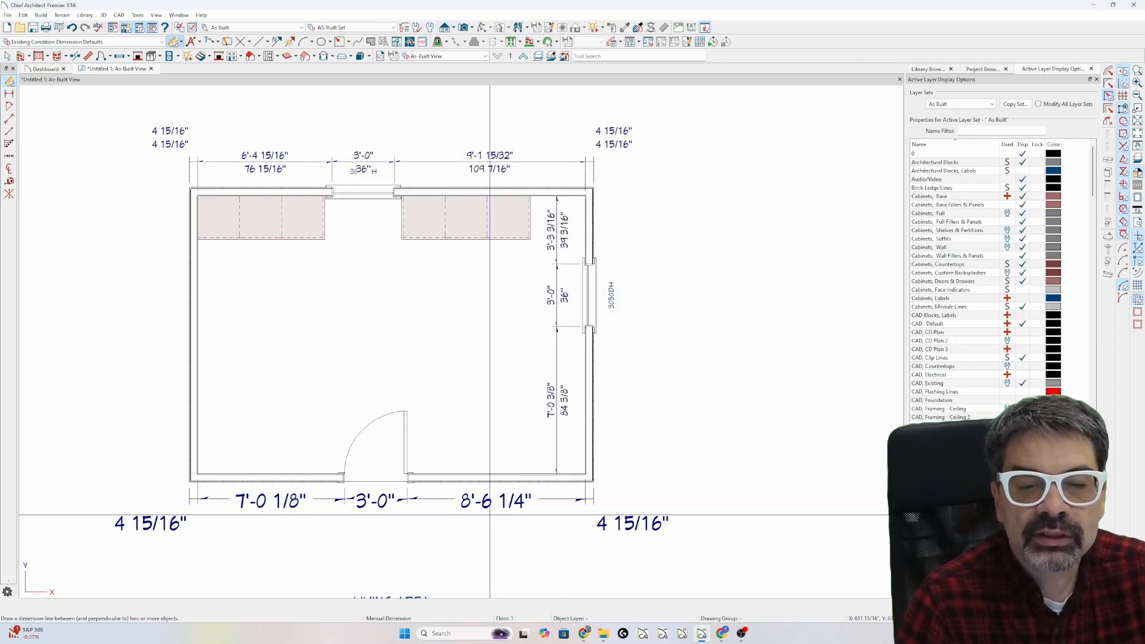
- Move the door wall's dimension line farther below the wall, clear of the 3068 door label
{"action": "left_click", "coordinate": [440, 501]}
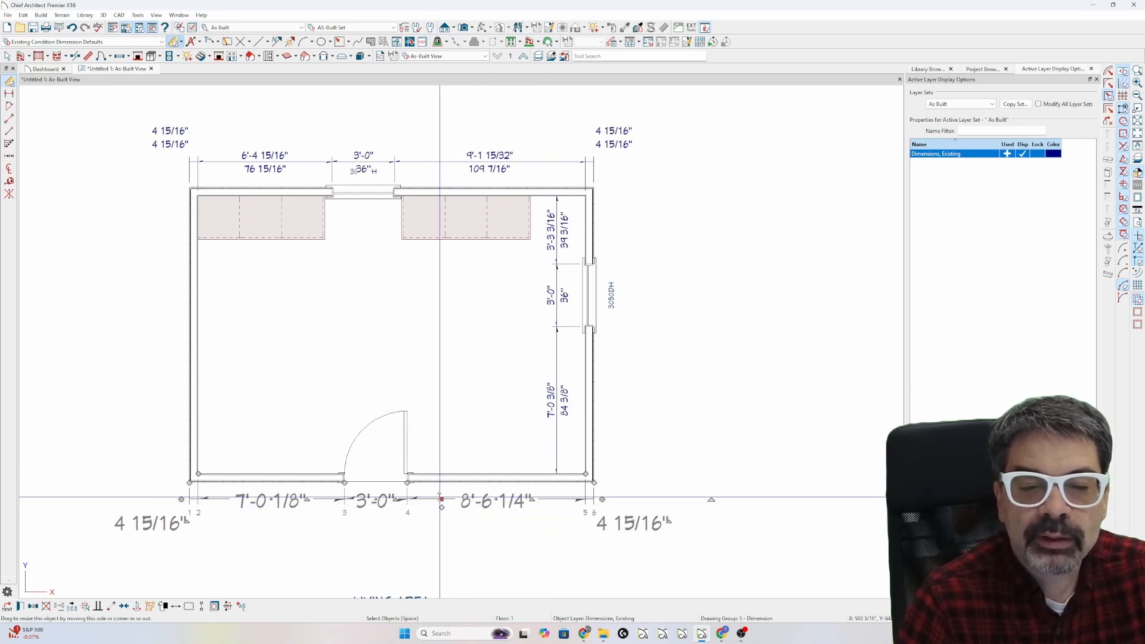
{"action": "left_click_drag", "start_coordinate": [442, 516], "coordinate": [453, 540]}
{"action": "key", "text": "Escape"}
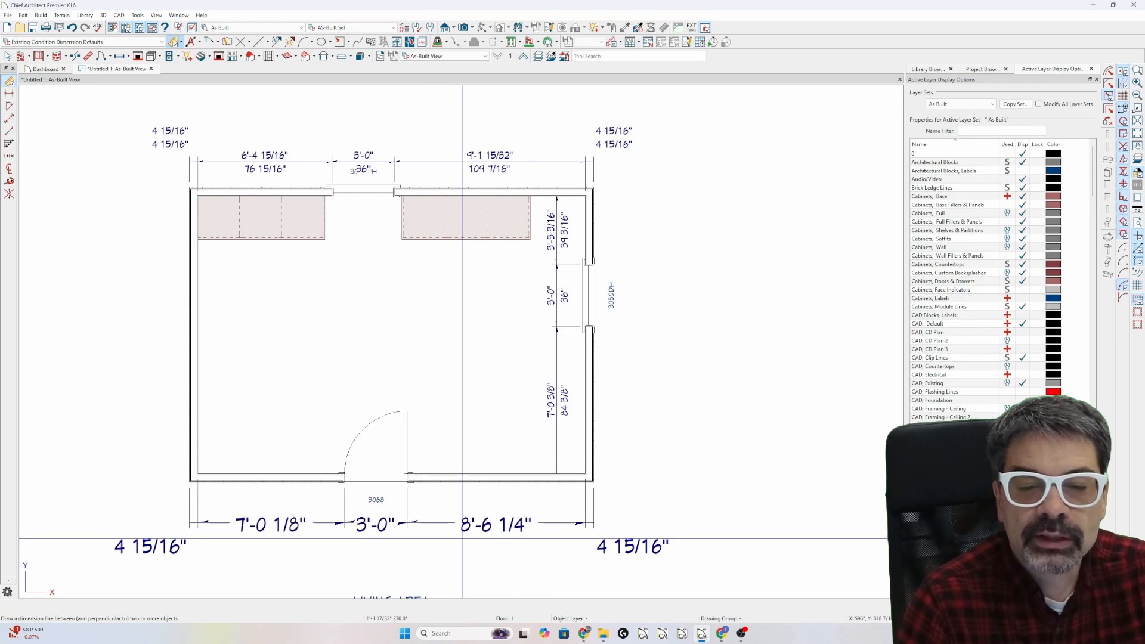
{"action": "mouse_move", "coordinate": [538, 375]}
{"action": "left_mouse_down"}
{"action": "mouse_move", "coordinate": [544, 429]}
{"action": "mouse_move", "coordinate": [580, 423]}
{"action": "mouse_move", "coordinate": [552, 372]}
{"action": "left_mouse_up"}
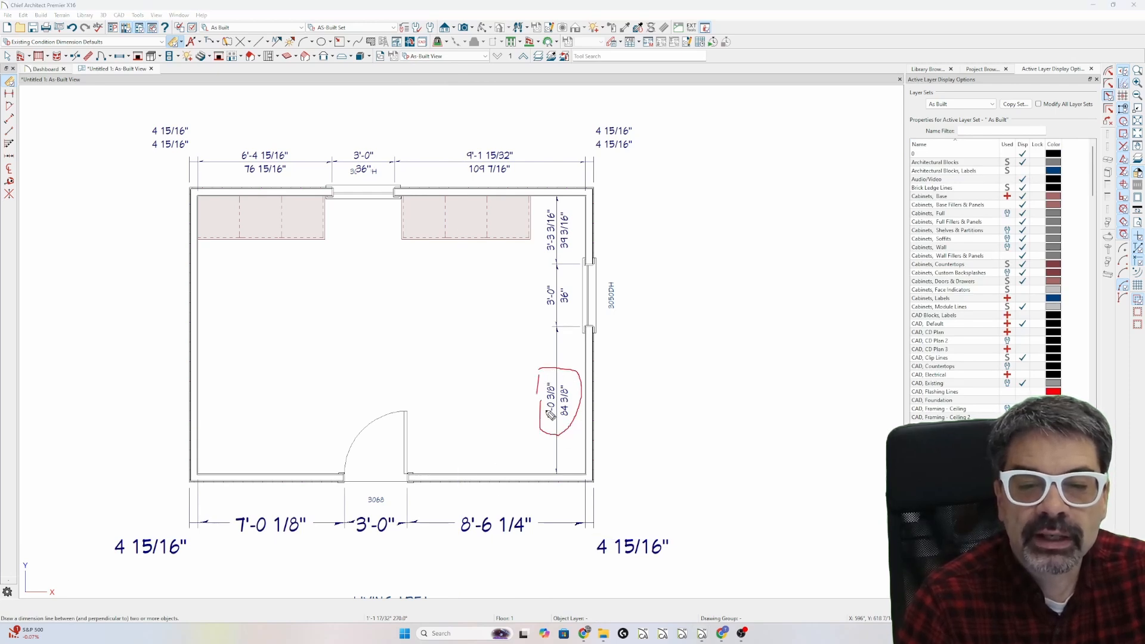
{"action": "left_click_drag", "start_coordinate": [571, 437], "coordinate": [575, 382]}
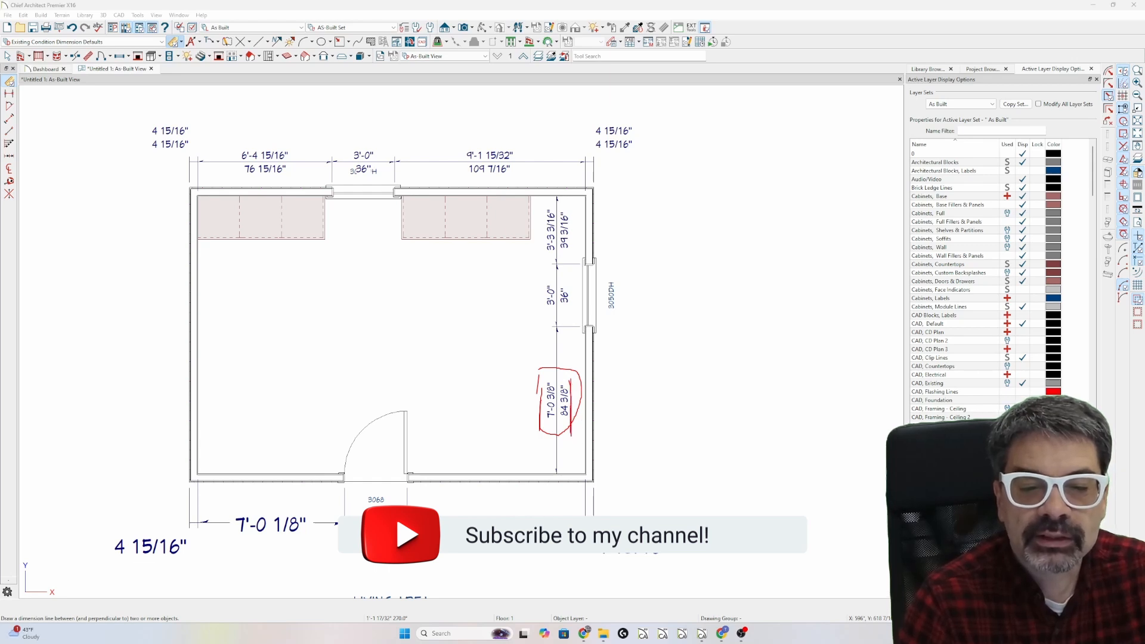
{"action": "key", "text": "Escape"}
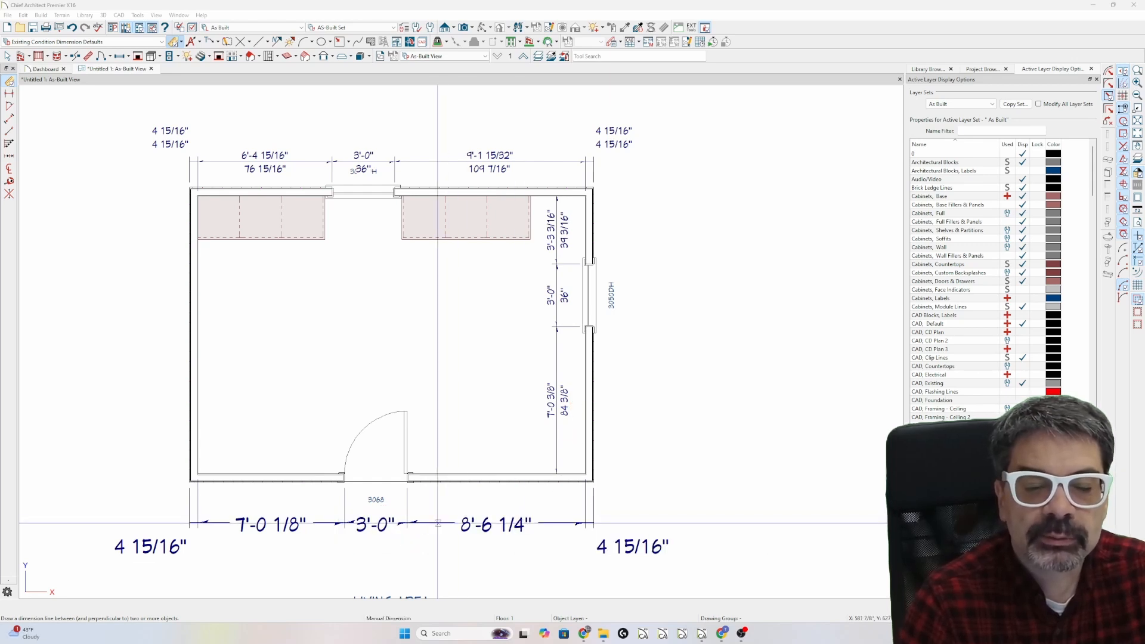
- Switch the door wall's dimension line to the Existing Condition Dimension Defaults
{"action": "double_click", "coordinate": [438, 523]}
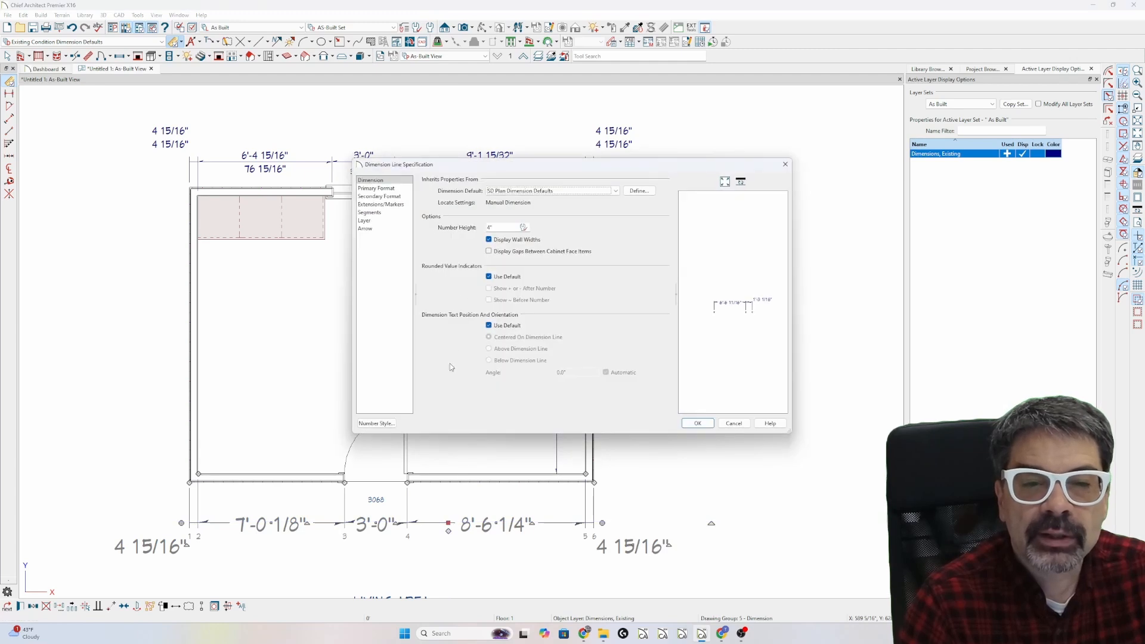
{"action": "left_click", "coordinate": [554, 191]}
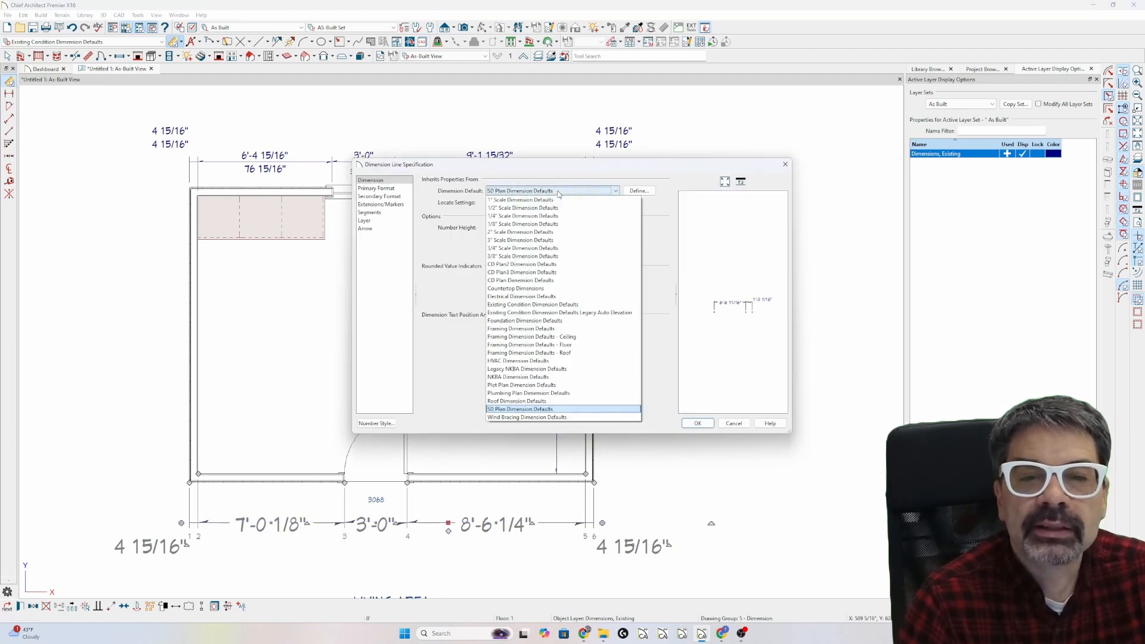
{"action": "left_click", "coordinate": [559, 305]}
{"action": "key", "text": "Return"}
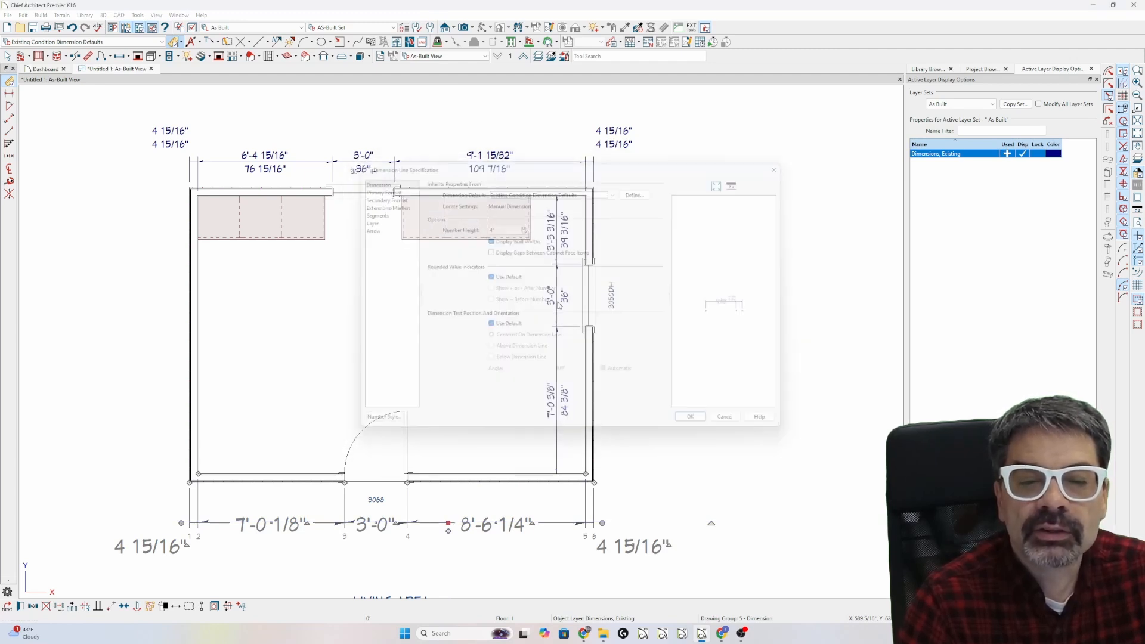
{"action": "key", "text": "Escape"}
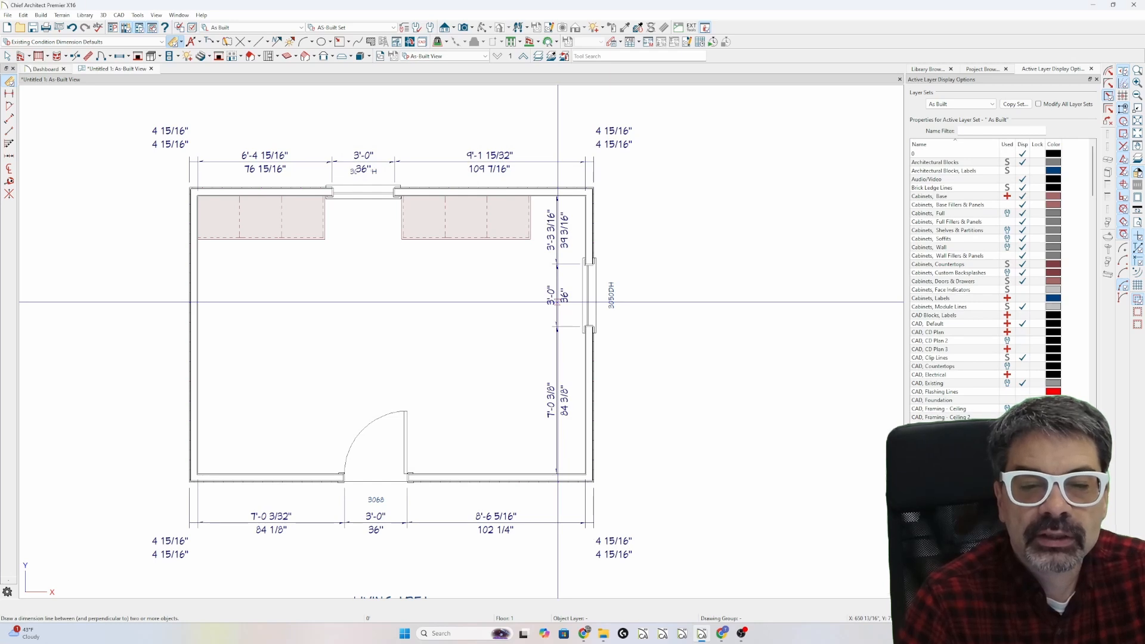
- Set the Existing Condition Dimension Defaults to use the layer for text style, working from the door wall's dimension line
{"action": "left_click", "coordinate": [608, 523]}
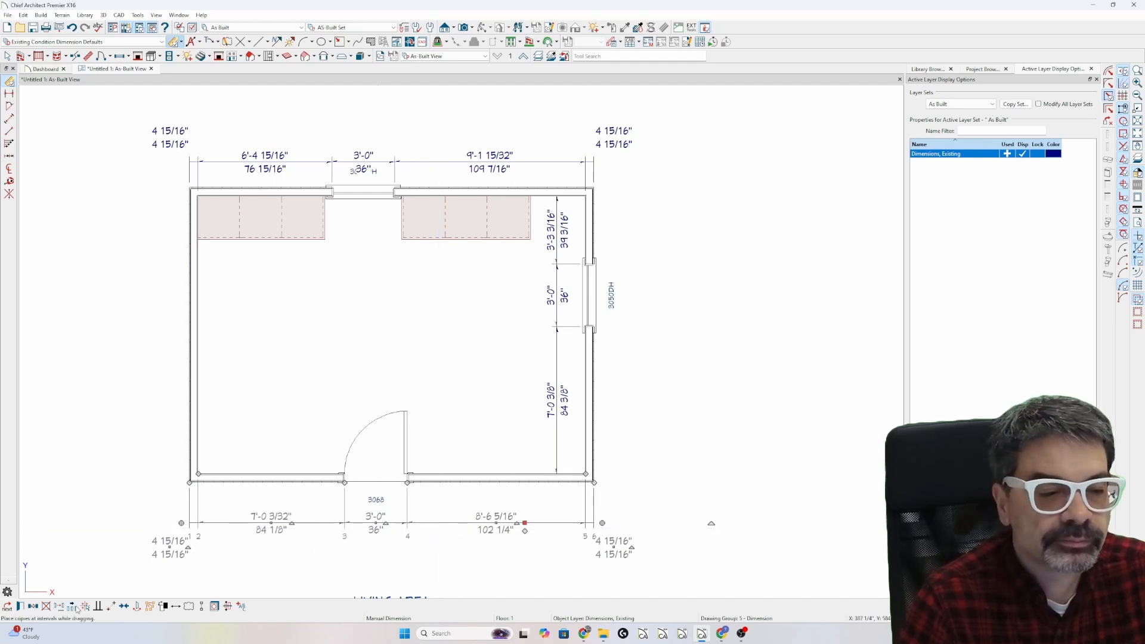
{"action": "left_click", "coordinate": [20, 607]}
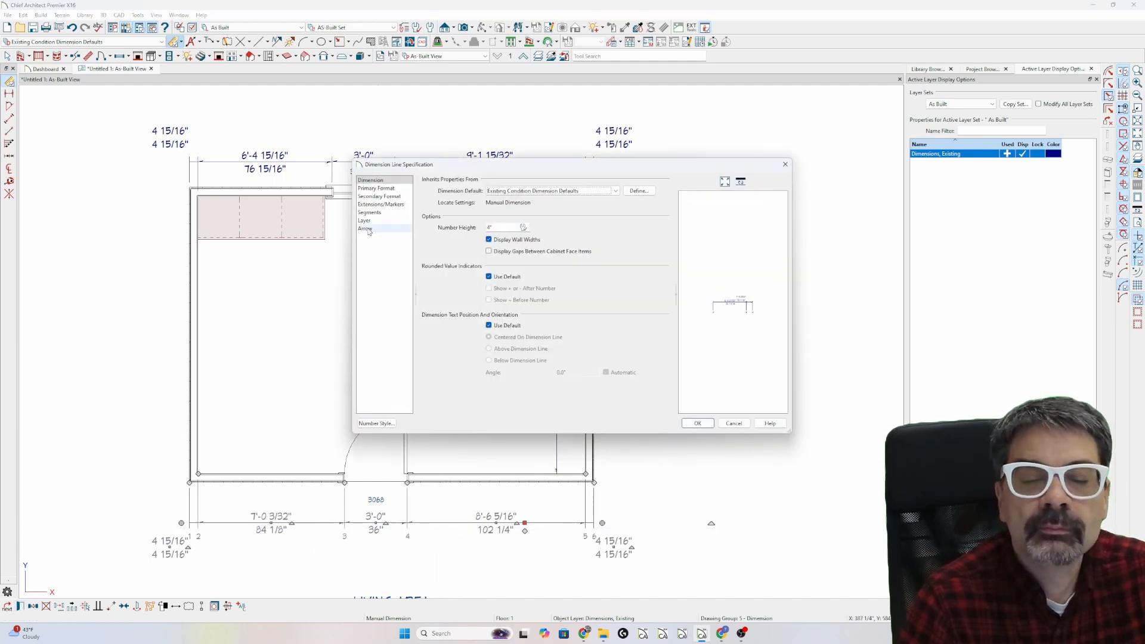
{"action": "left_click", "coordinate": [639, 191]}
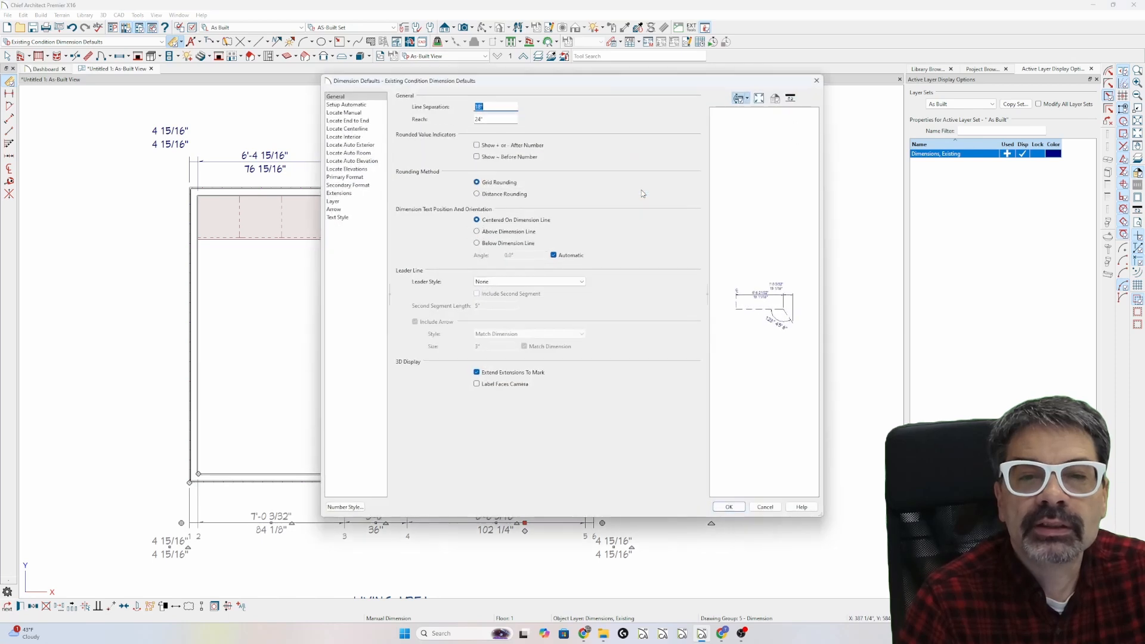
{"action": "left_click", "coordinate": [356, 218]}
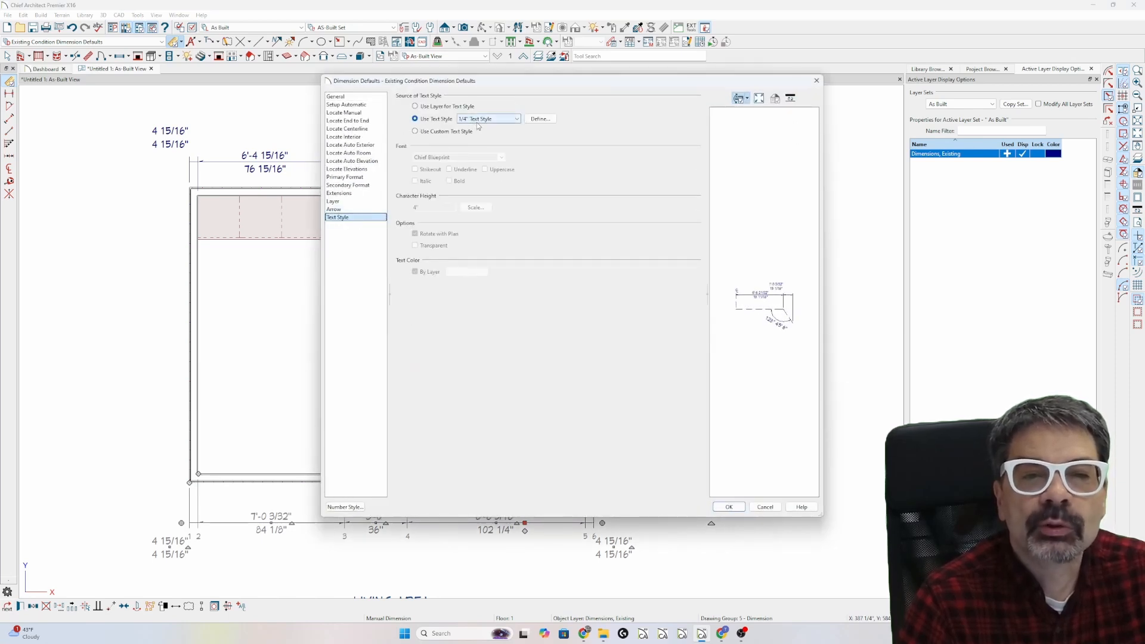
{"action": "left_click", "coordinate": [442, 108]}
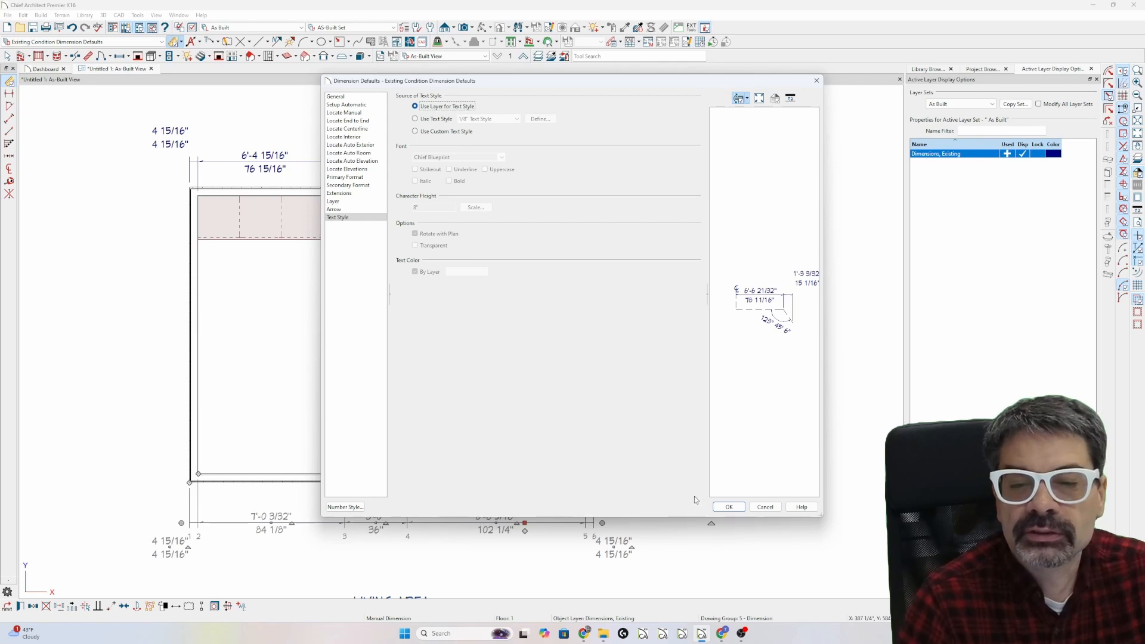
{"action": "left_click", "coordinate": [730, 508]}
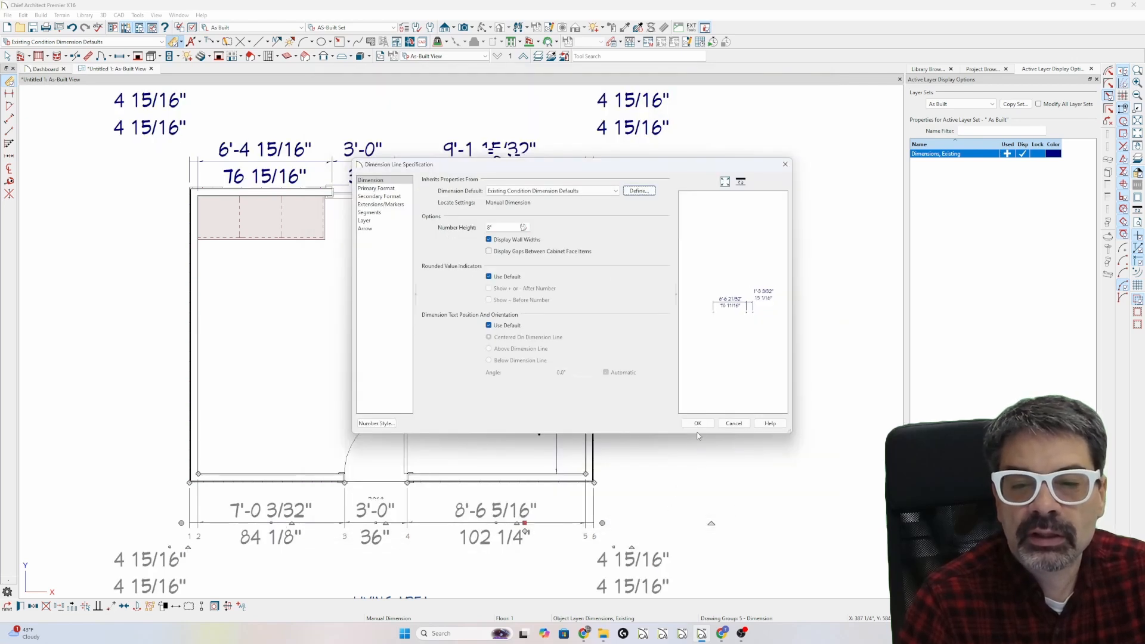
{"action": "left_click", "coordinate": [697, 423]}
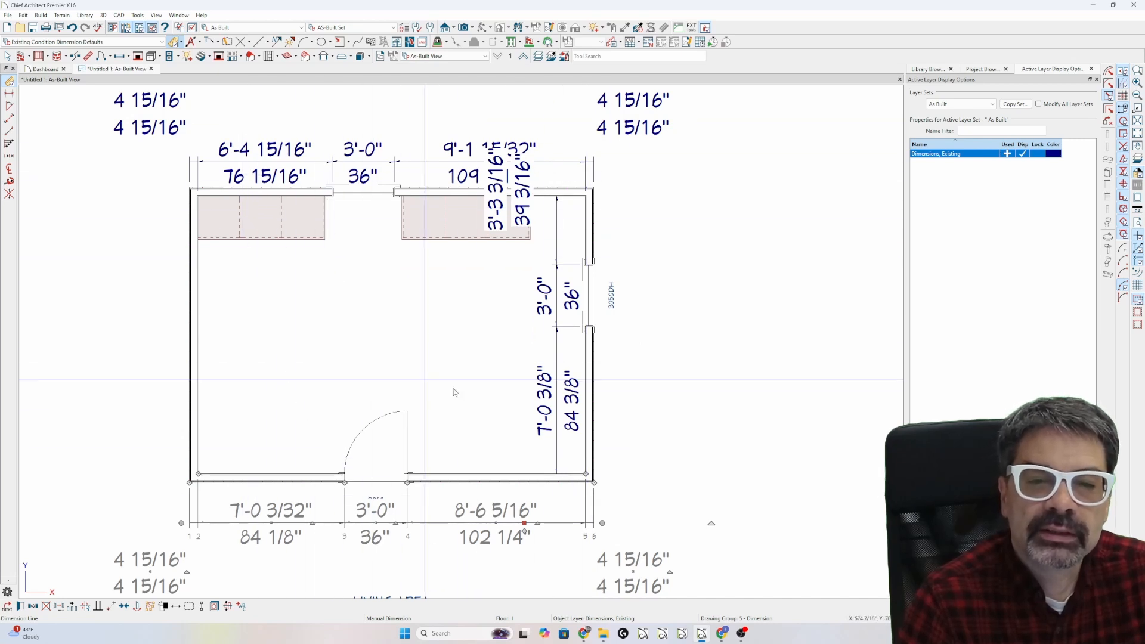
- Check which layer the east wall's vertical dimension line is on and inspect the north wall's dimension line
{"action": "left_click", "coordinate": [557, 354]}
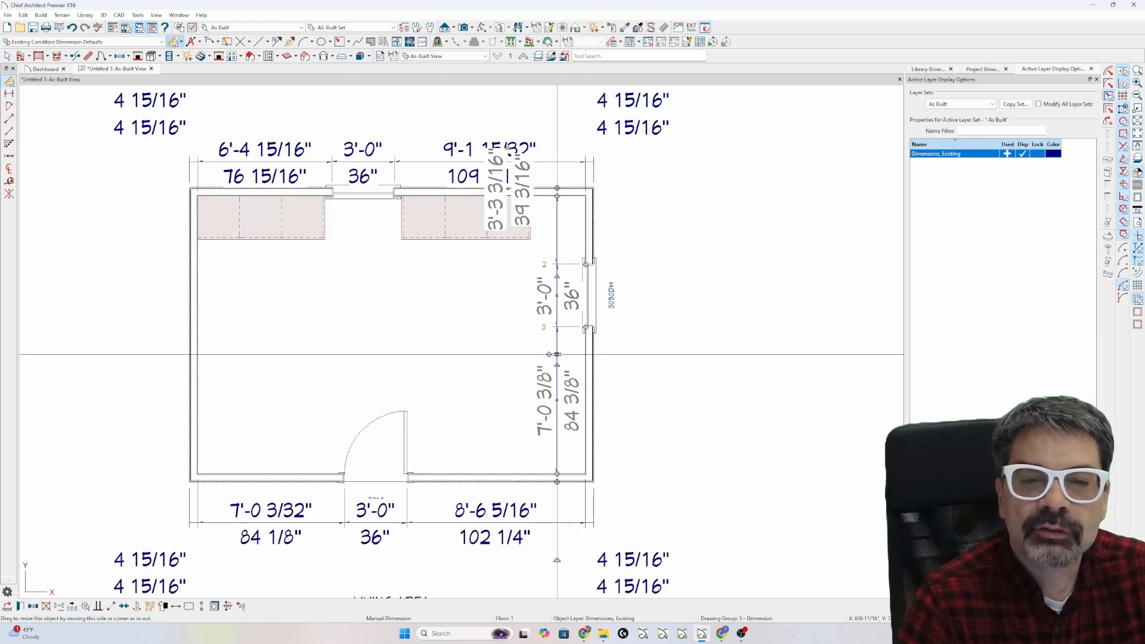
{"action": "double_click", "coordinate": [557, 354]}
{"action": "left_click", "coordinate": [365, 220]}
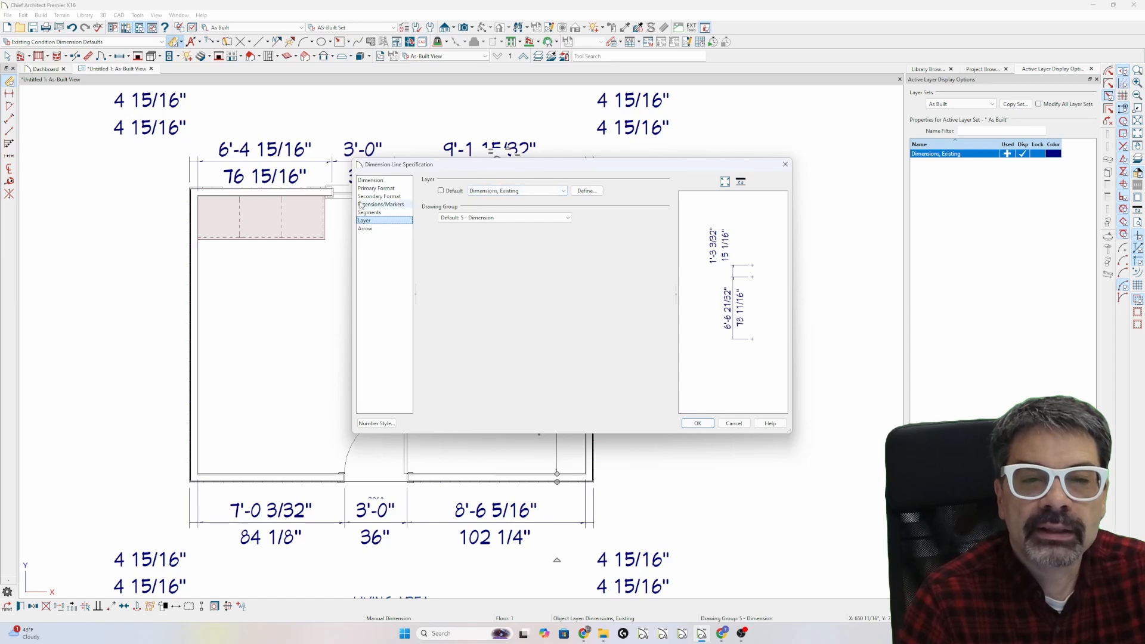
{"action": "key", "text": "Return"}
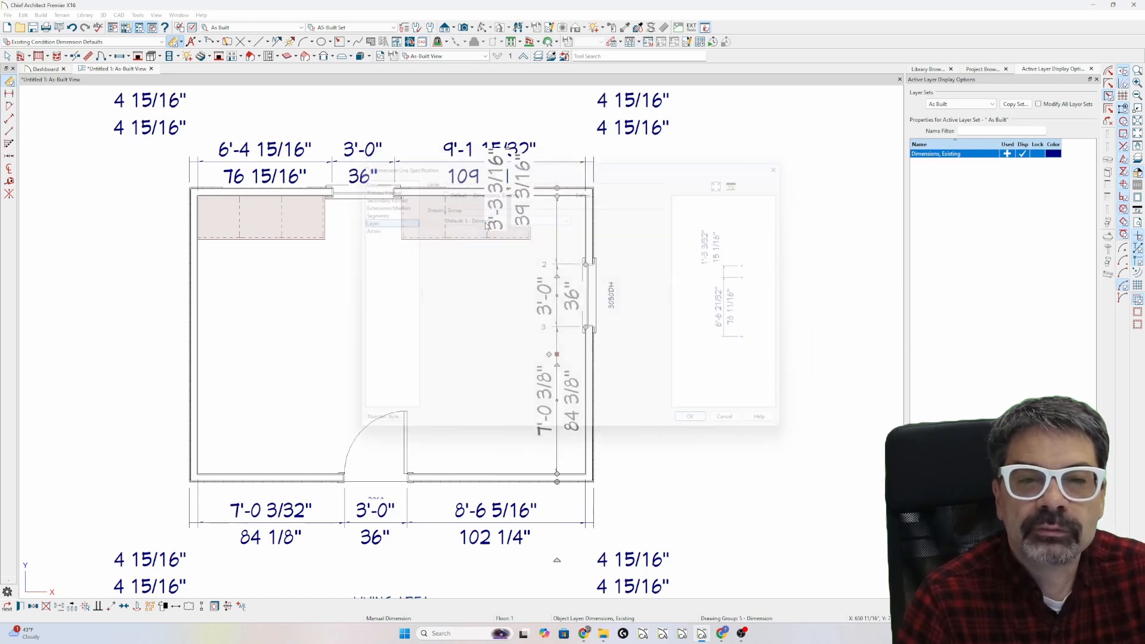
{"action": "left_click", "coordinate": [451, 161]}
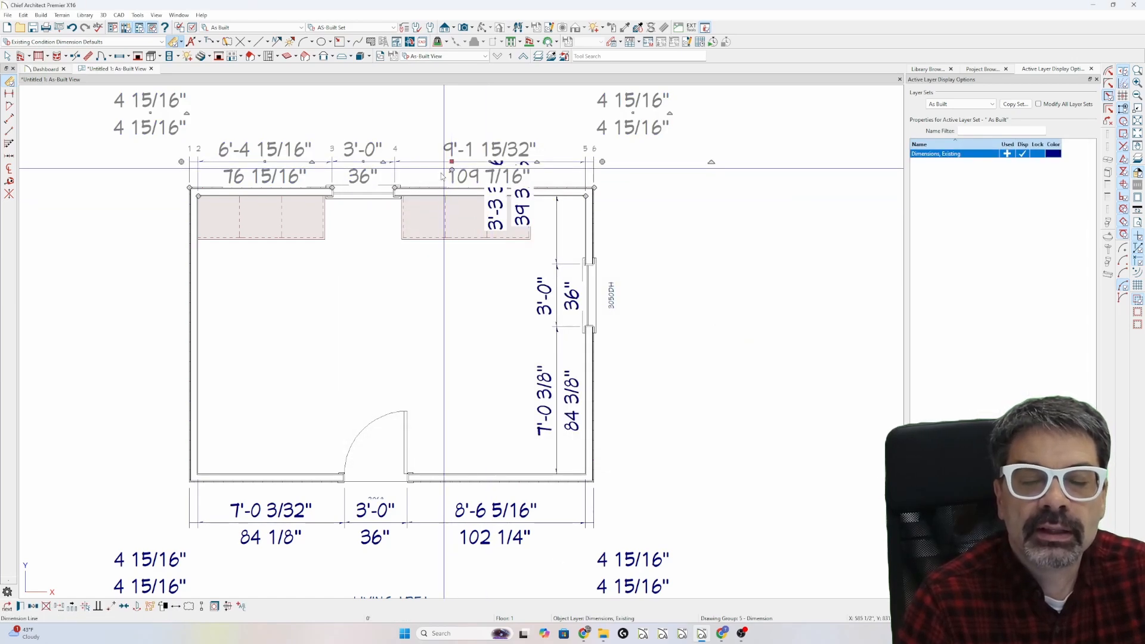
{"action": "left_click", "coordinate": [539, 388]}
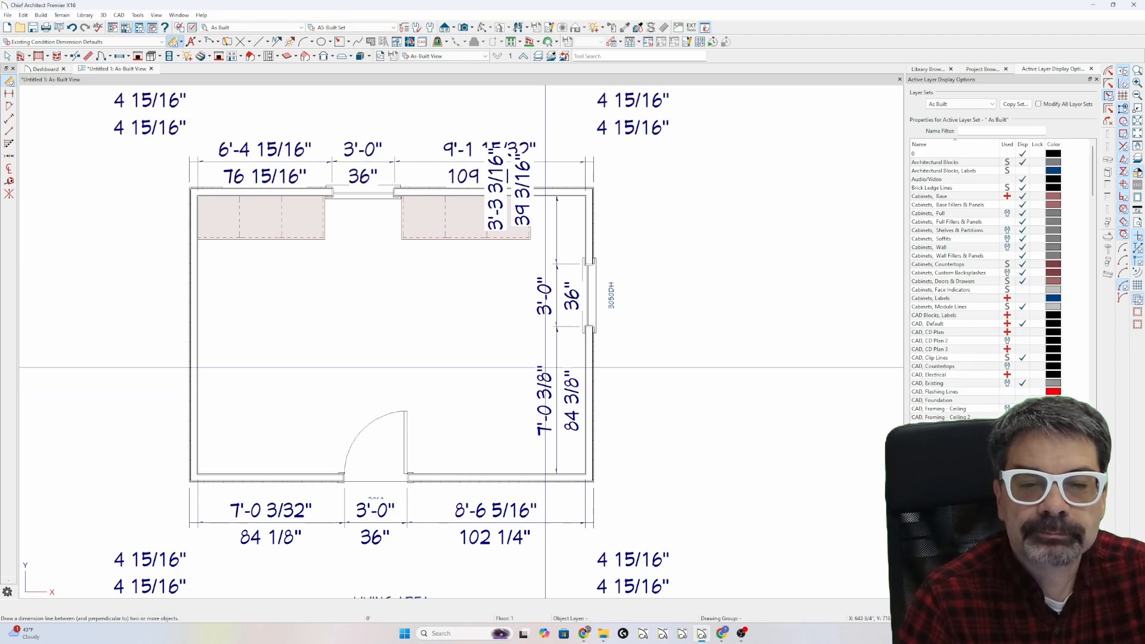
- Set the Existing Condition Dimension Defaults to use the named text style Default Text Style, working from the east wall's dimension
{"action": "double_click", "coordinate": [557, 388]}
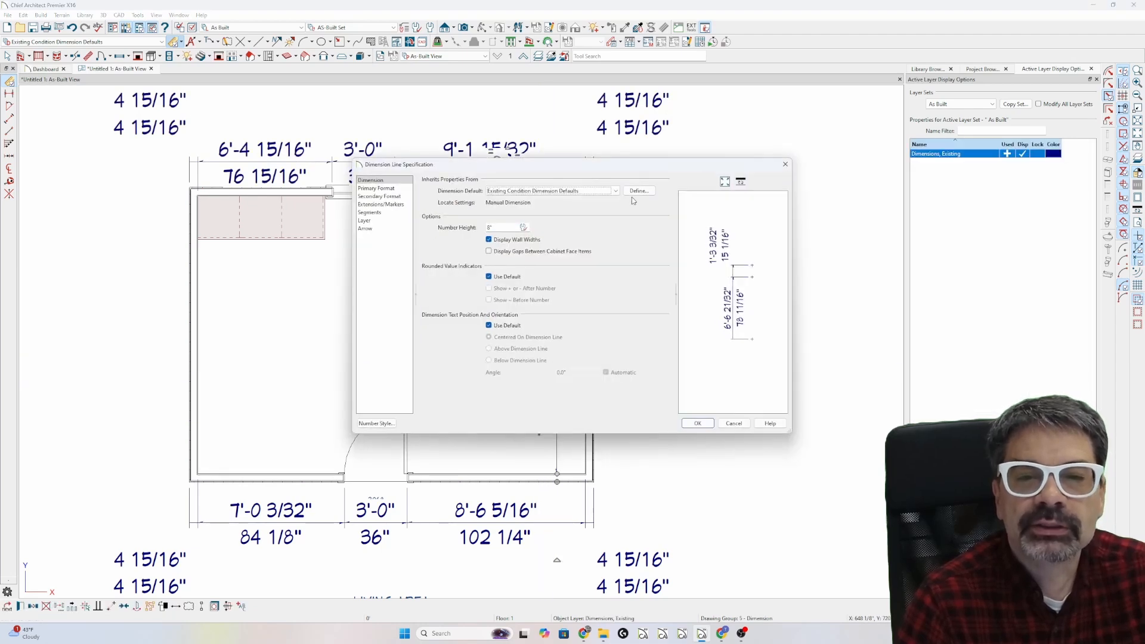
{"action": "left_click", "coordinate": [637, 190]}
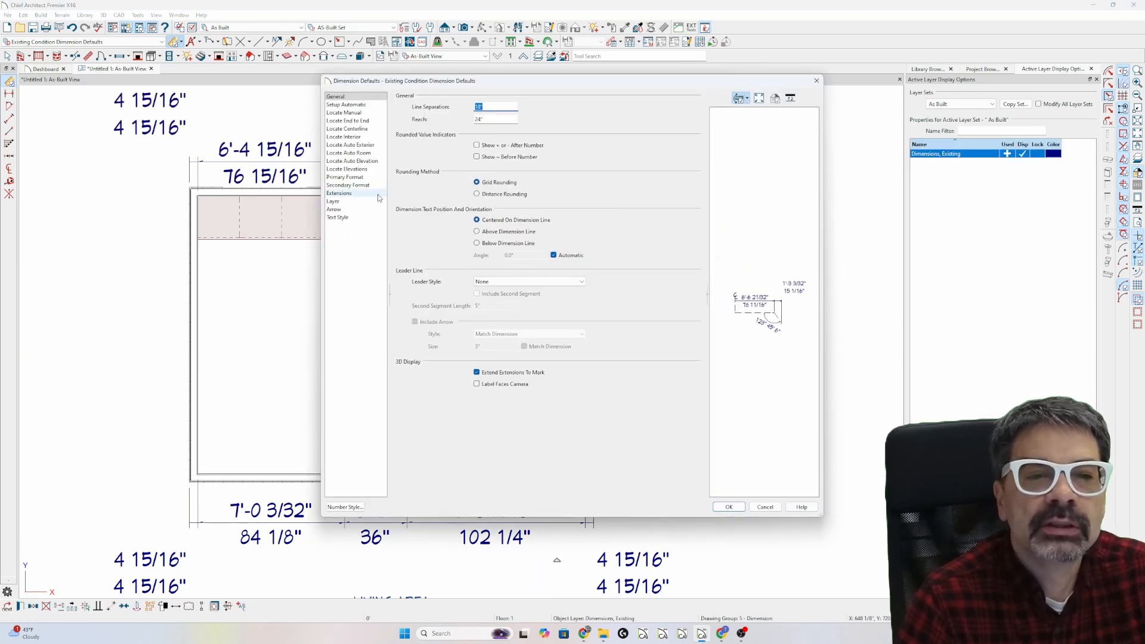
{"action": "left_click", "coordinate": [358, 218]}
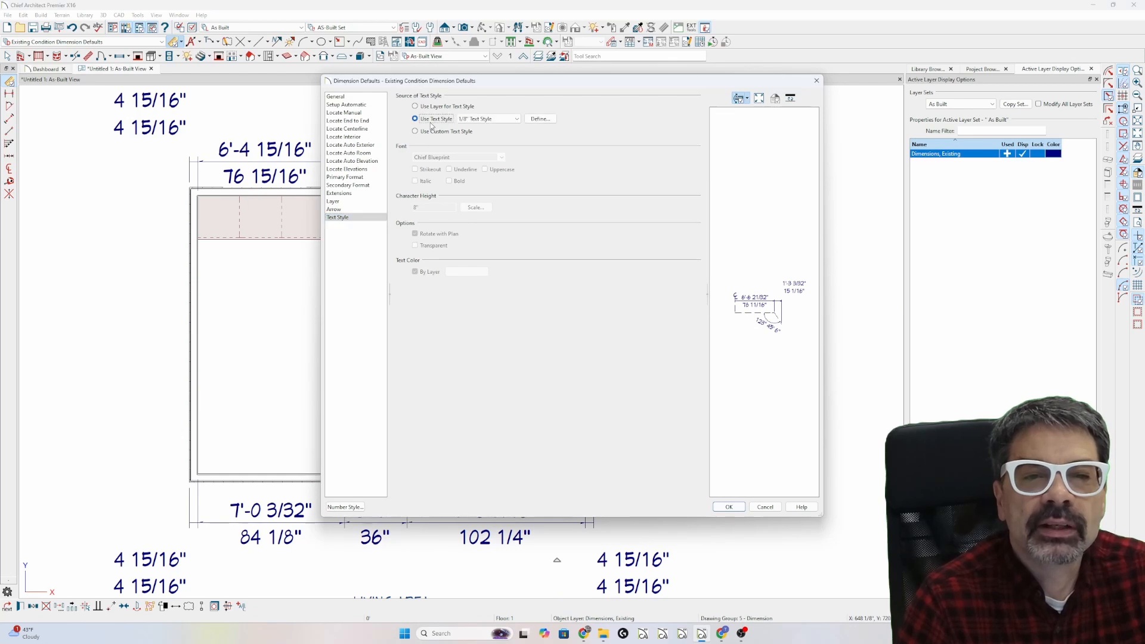
{"action": "left_click", "coordinate": [497, 119]}
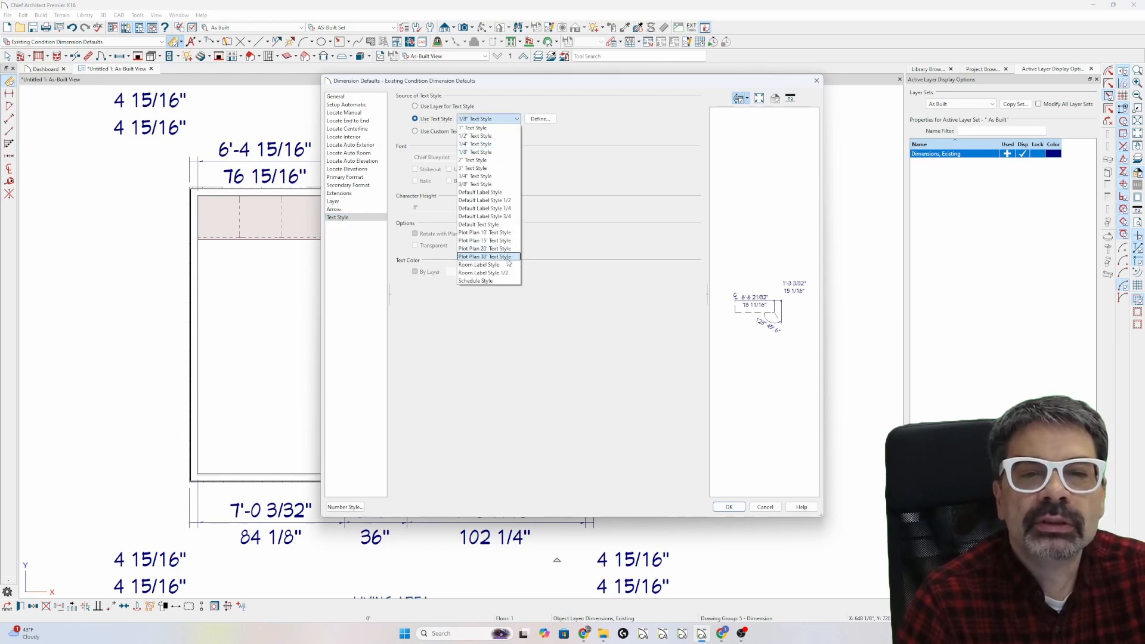
{"action": "left_click", "coordinate": [503, 226]}
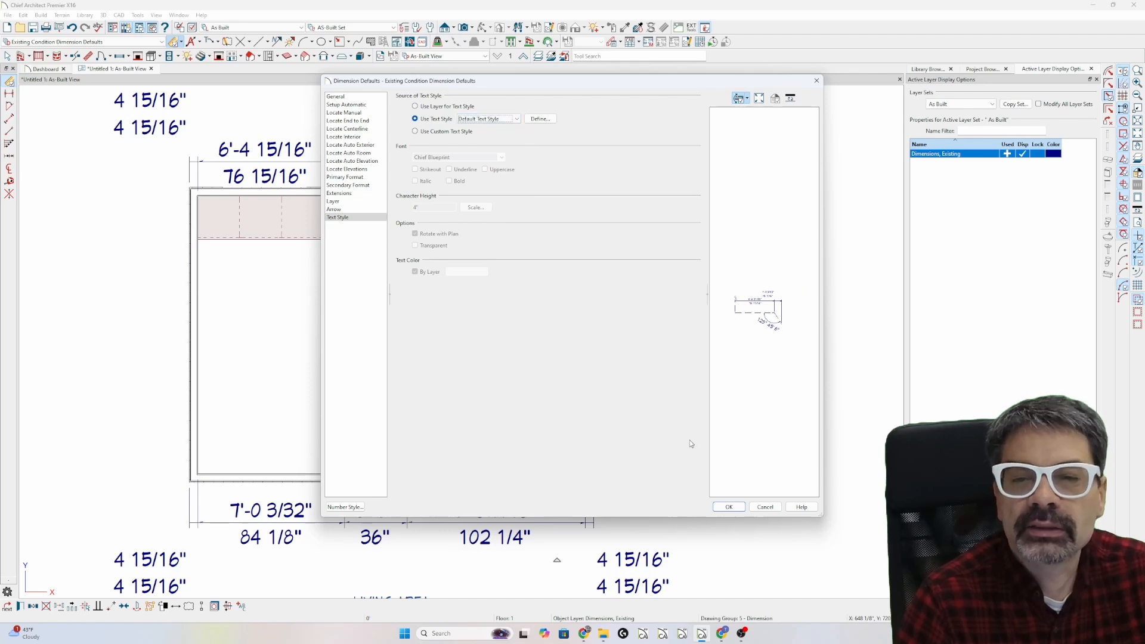
{"action": "left_click", "coordinate": [730, 507]}
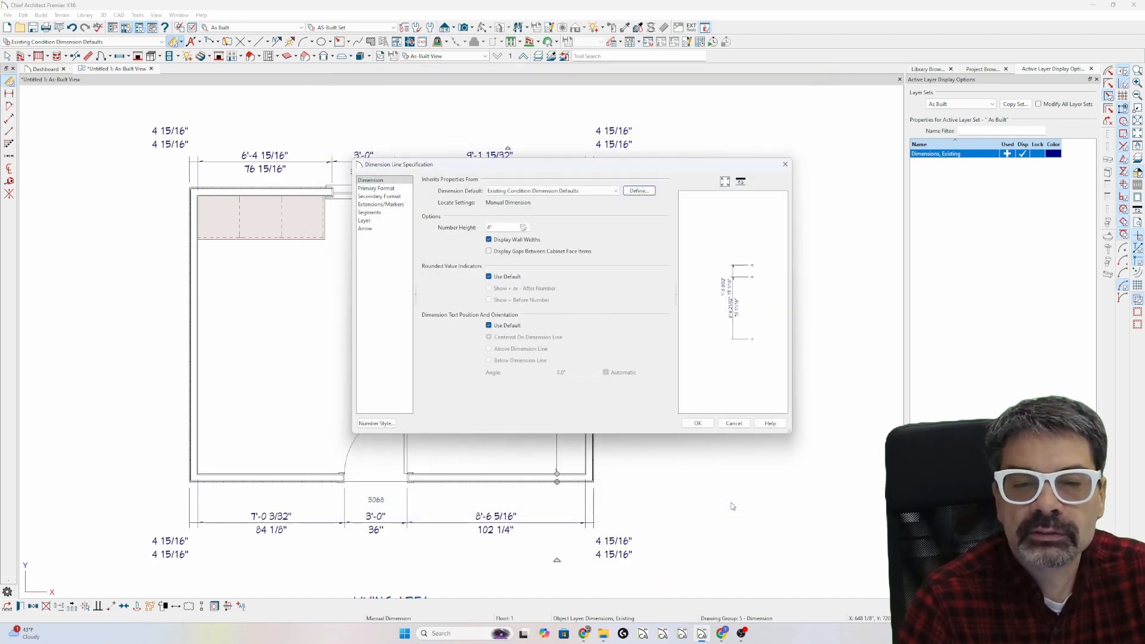
{"action": "left_click", "coordinate": [696, 423]}
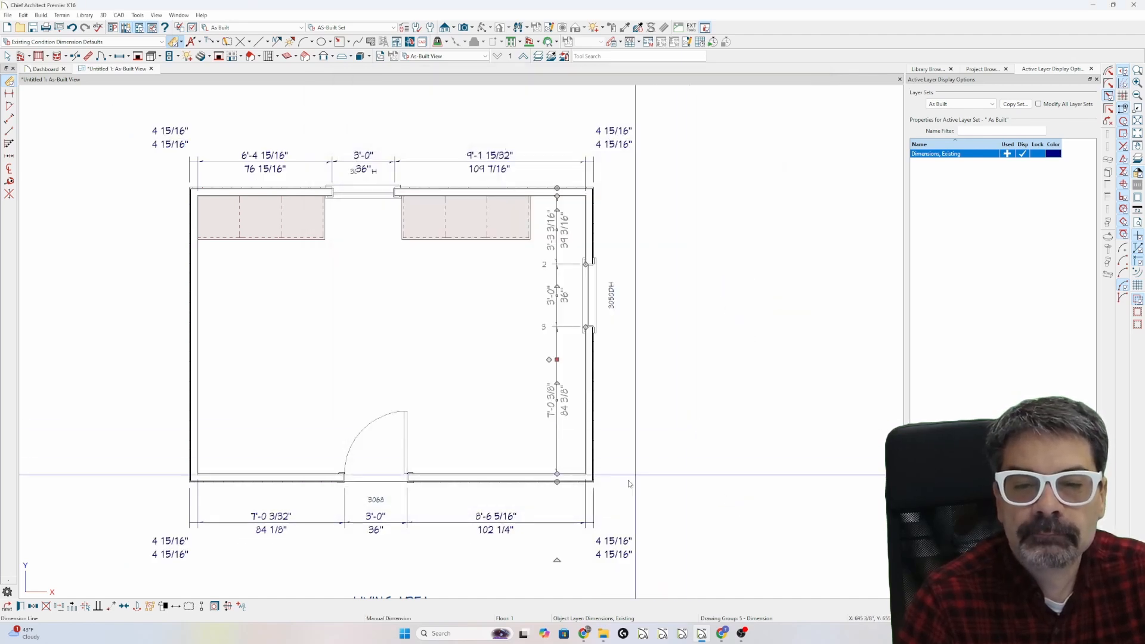
- Assign the SD Plan Dimension Defaults to the door wall's dimension line and leave it deselected
{"action": "double_click", "coordinate": [516, 520]}
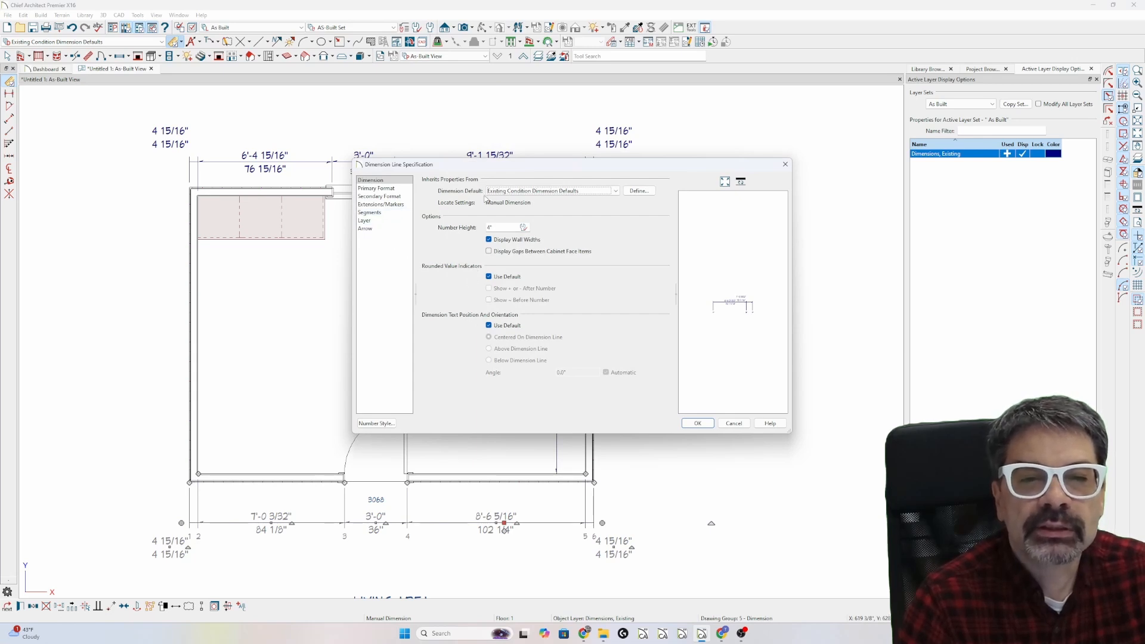
{"action": "left_click", "coordinate": [517, 191]}
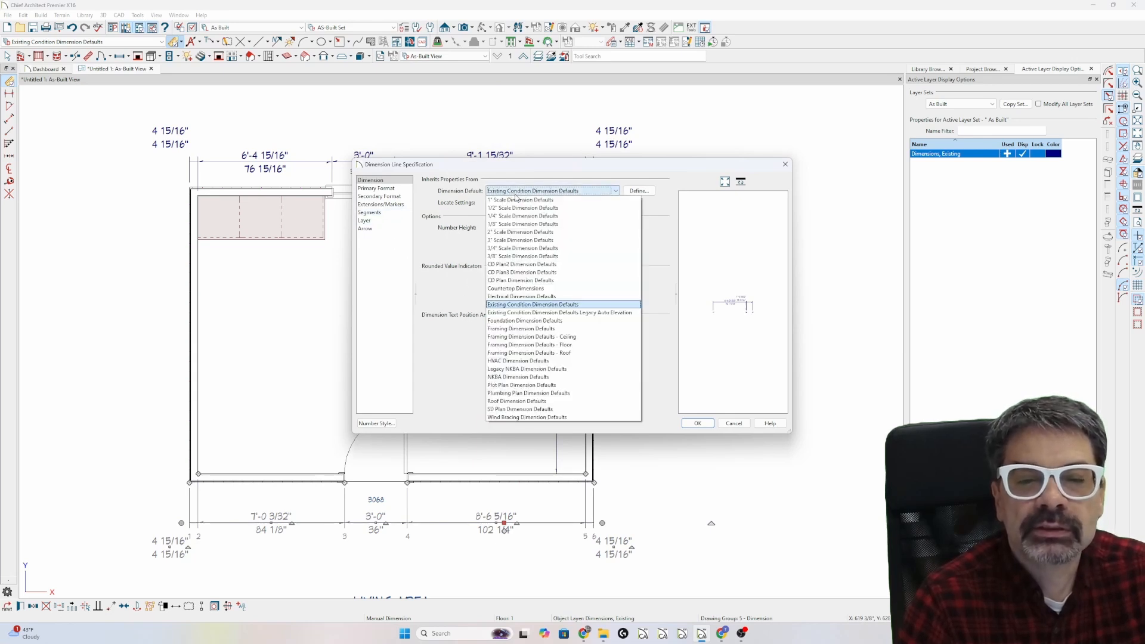
{"action": "left_click", "coordinate": [520, 408]}
{"action": "left_click", "coordinate": [697, 423]}
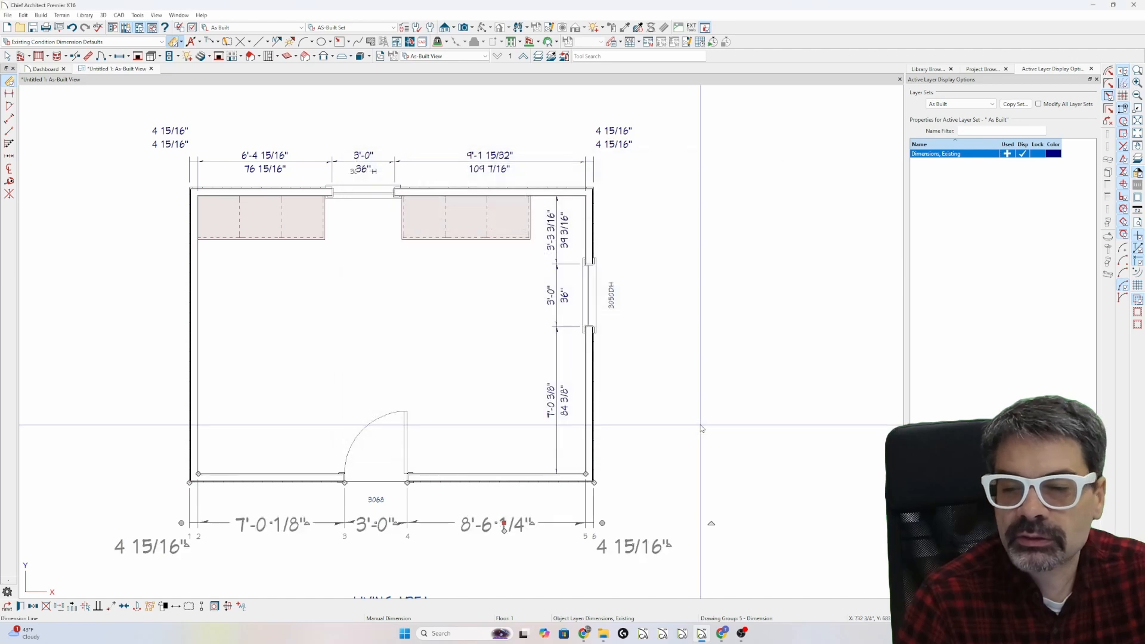
{"action": "left_click", "coordinate": [540, 523]}
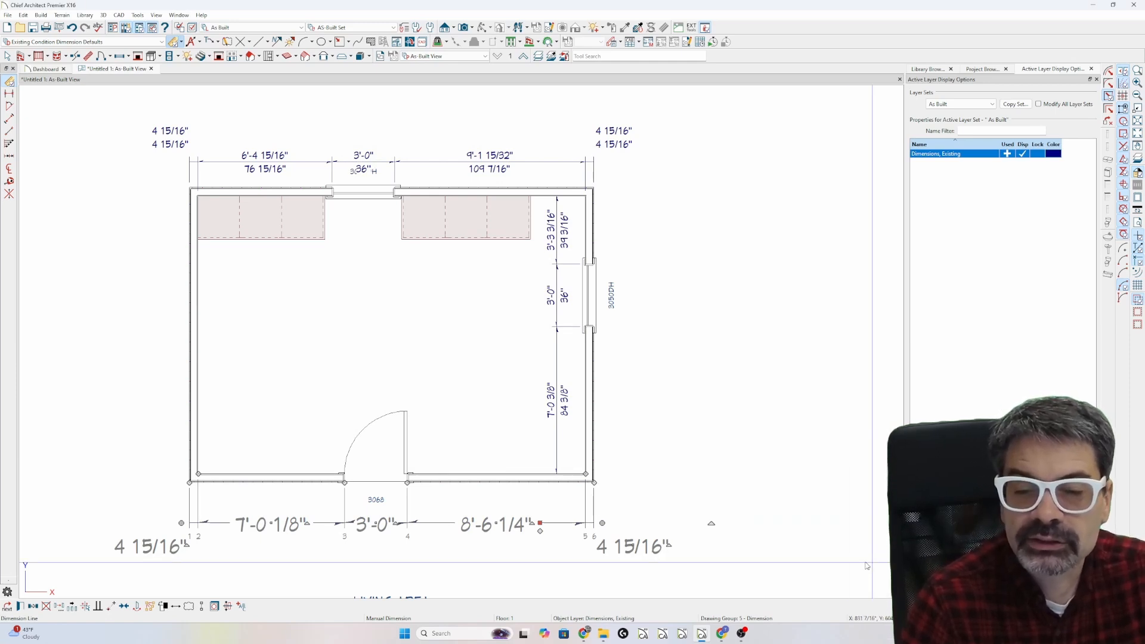
{"action": "key", "text": "Escape"}
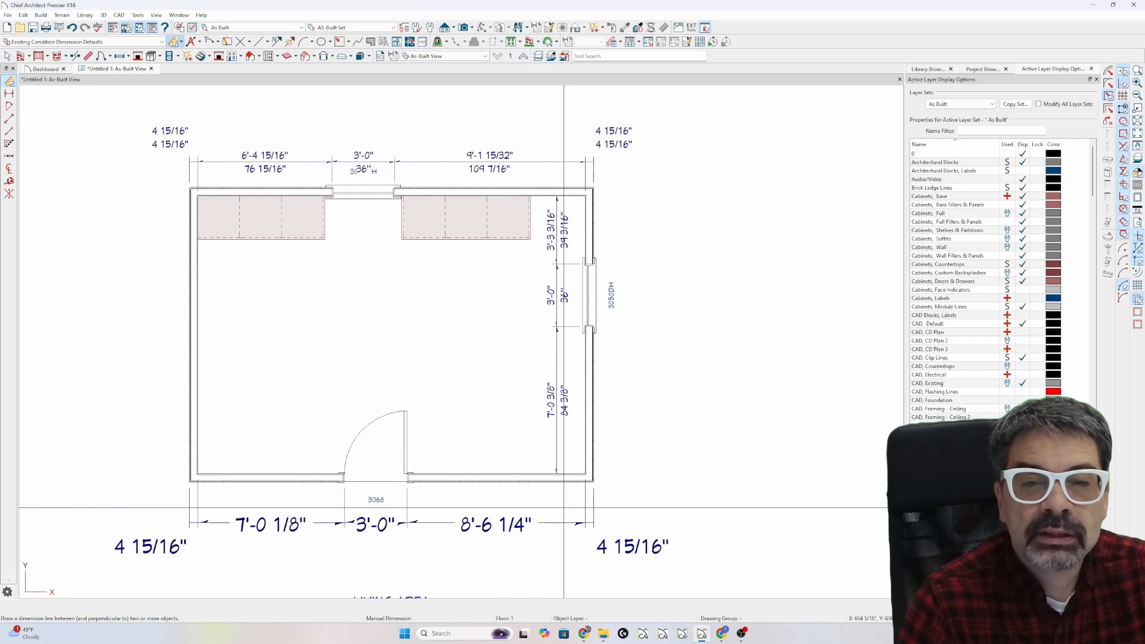
{"action": "left_click", "coordinate": [507, 526]}
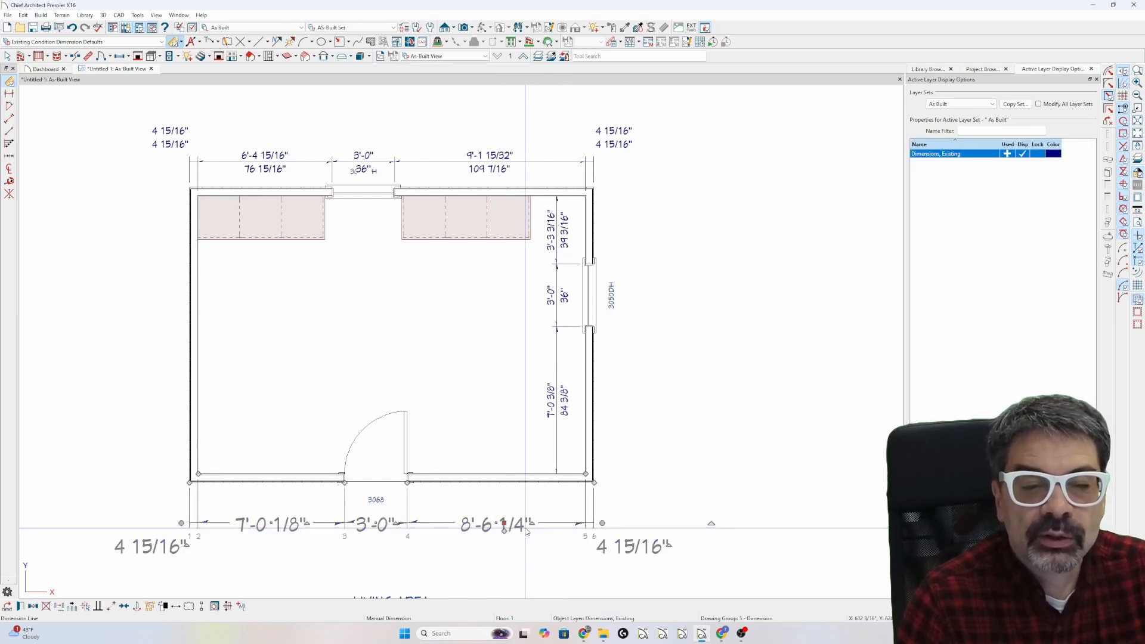
{"action": "key", "text": "Escape"}
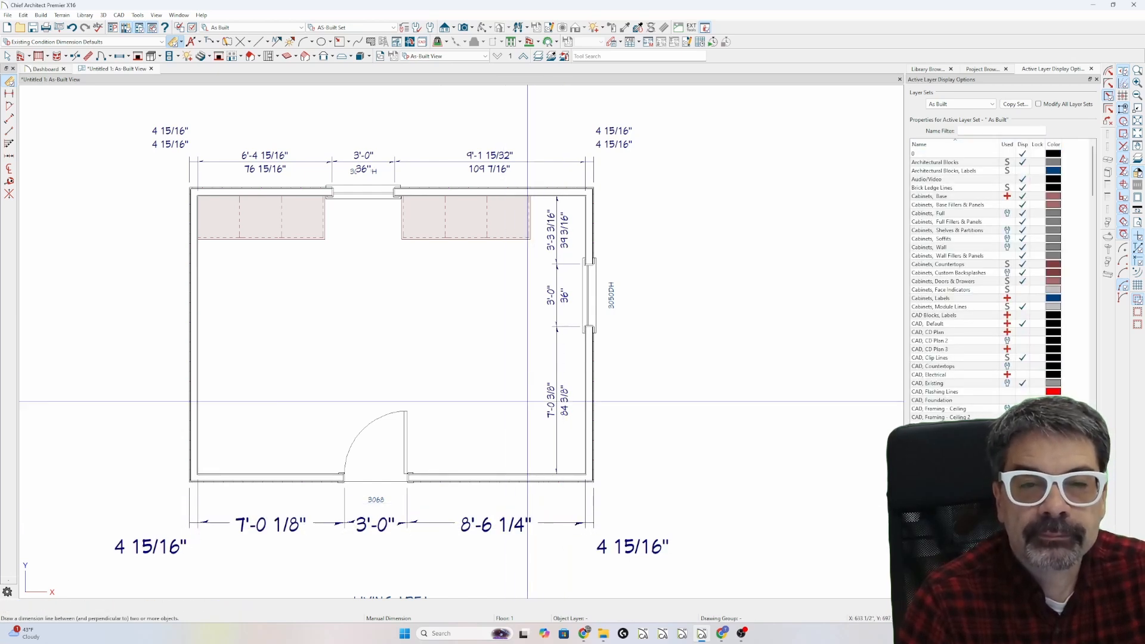
- Put the door wall's dimension line on the Dimensions, SD plan layer
{"action": "double_click", "coordinate": [520, 523]}
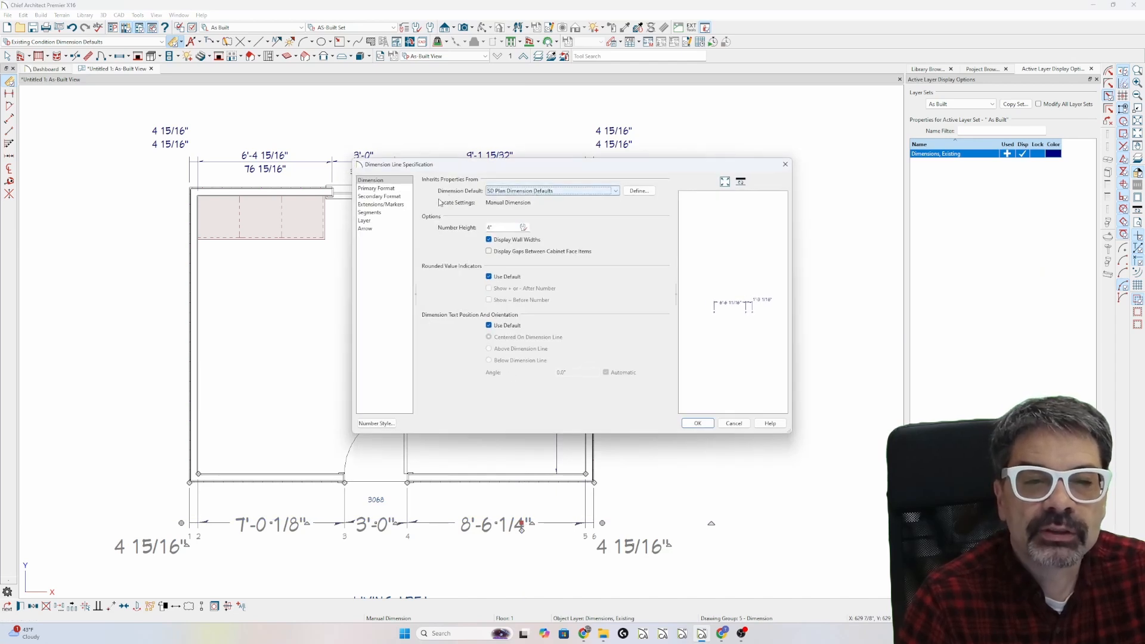
{"action": "left_click", "coordinate": [376, 222]}
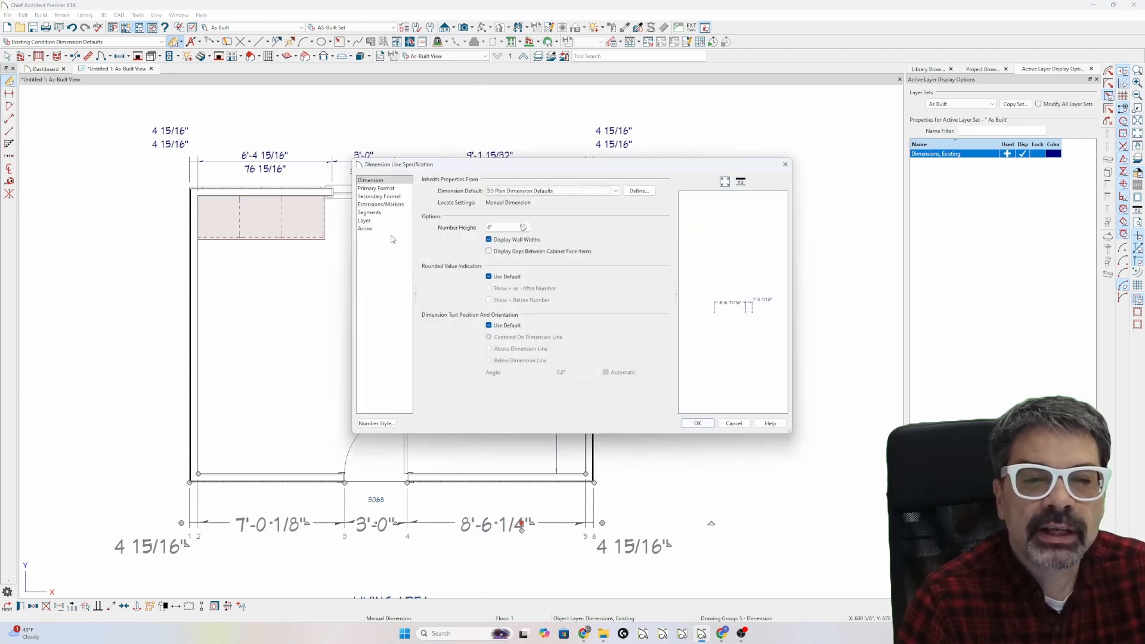
{"action": "left_click", "coordinate": [381, 222]}
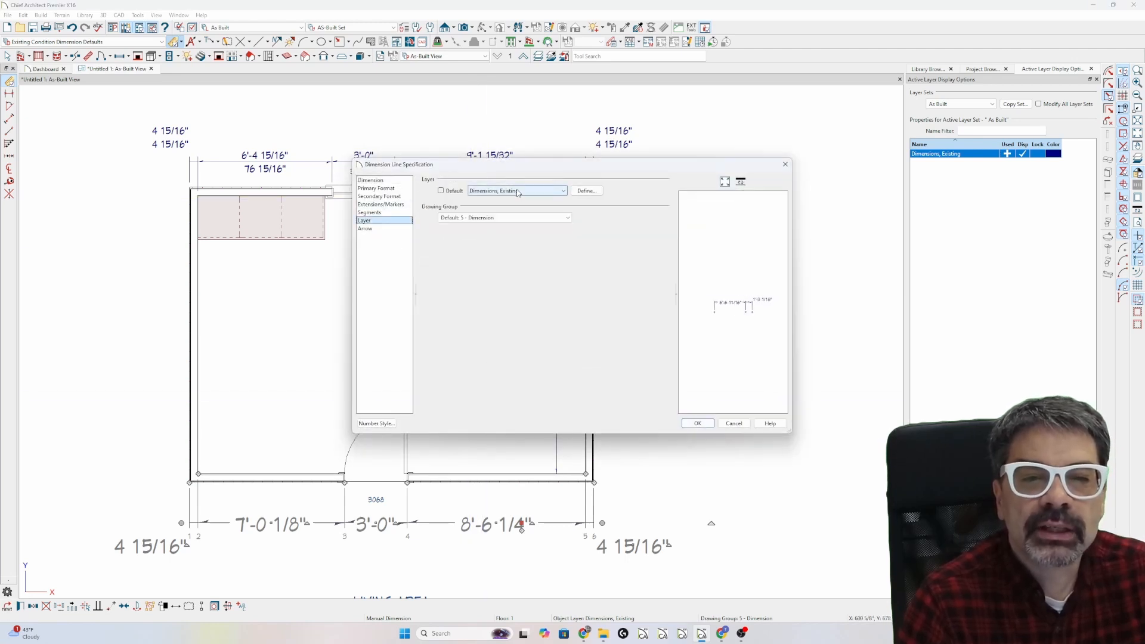
{"action": "left_click", "coordinate": [517, 191]}
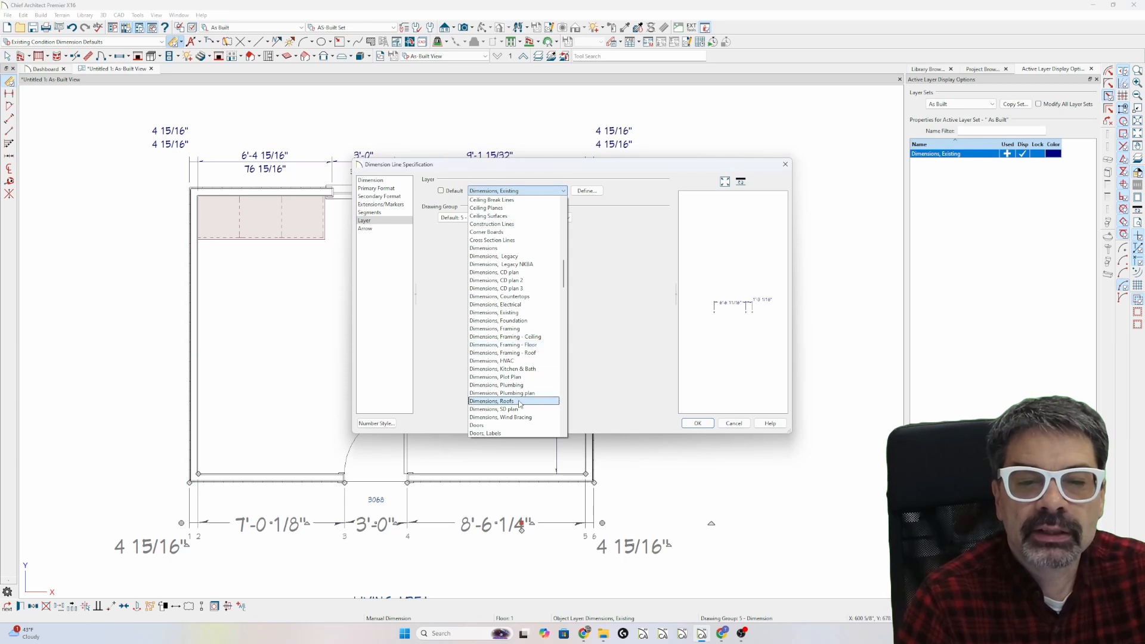
{"action": "left_click", "coordinate": [521, 410]}
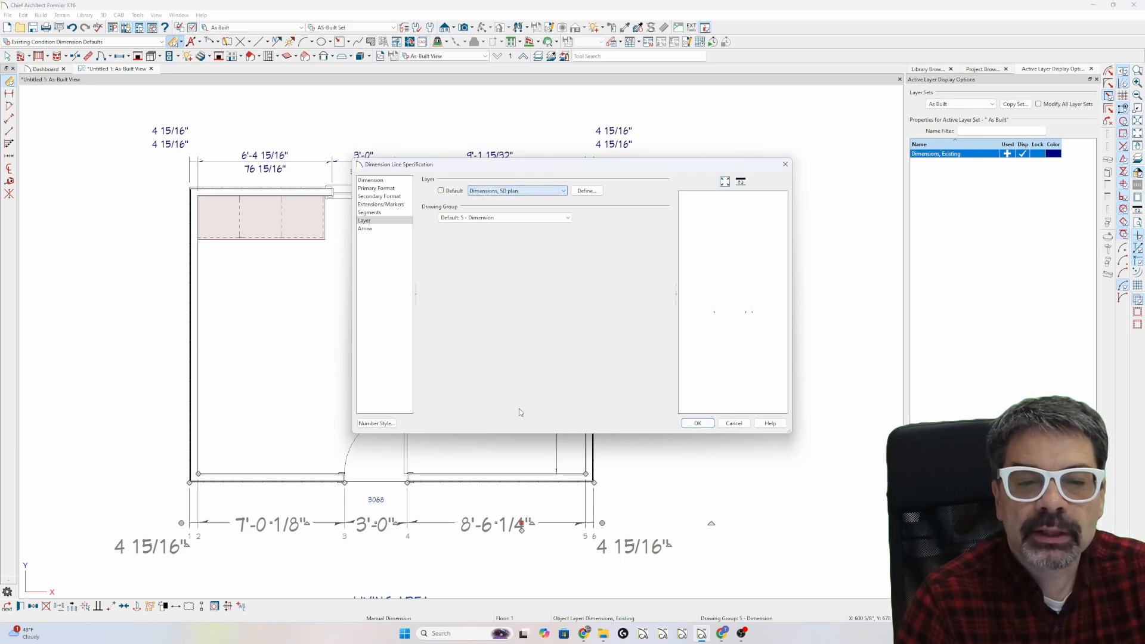
{"action": "left_click", "coordinate": [698, 423]}
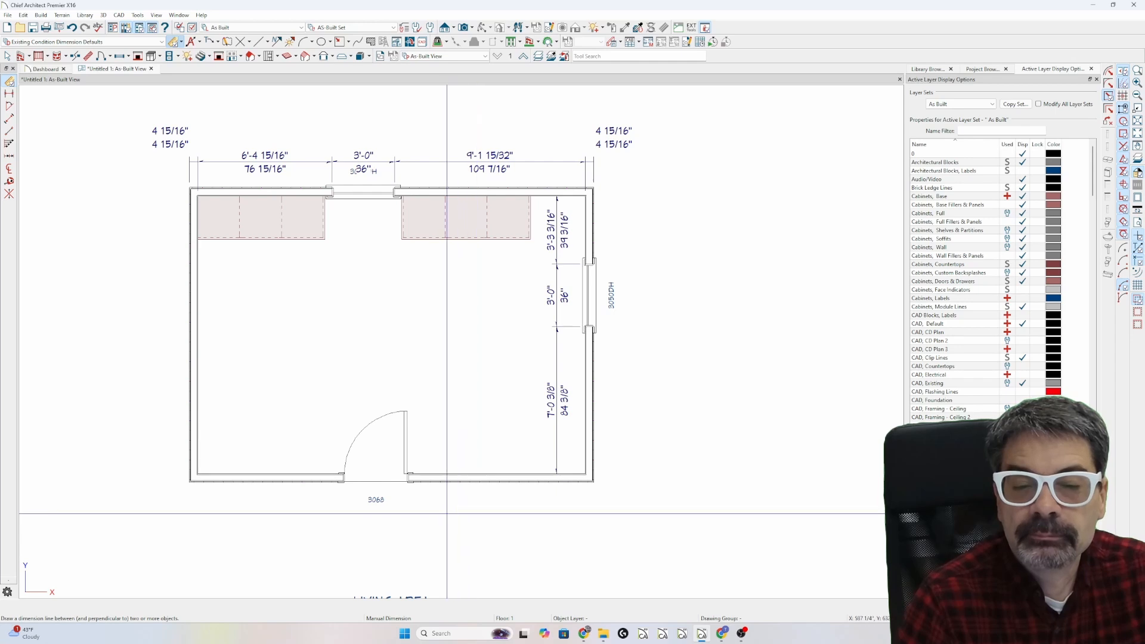
- Switch to the saved SD Plan View and locate the Dimensions, SD plan layer in its layer set
{"action": "scroll", "coordinate": [960, 385], "scroll_direction": "down", "scroll_amount": 15}
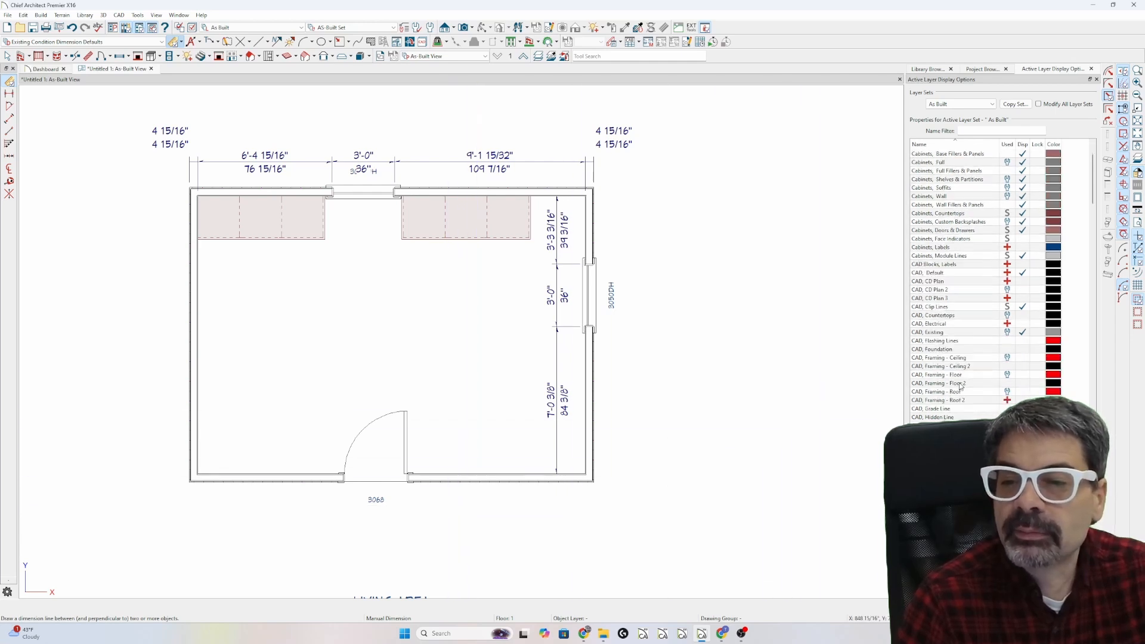
{"action": "scroll", "coordinate": [960, 386], "scroll_direction": "down", "scroll_amount": 3}
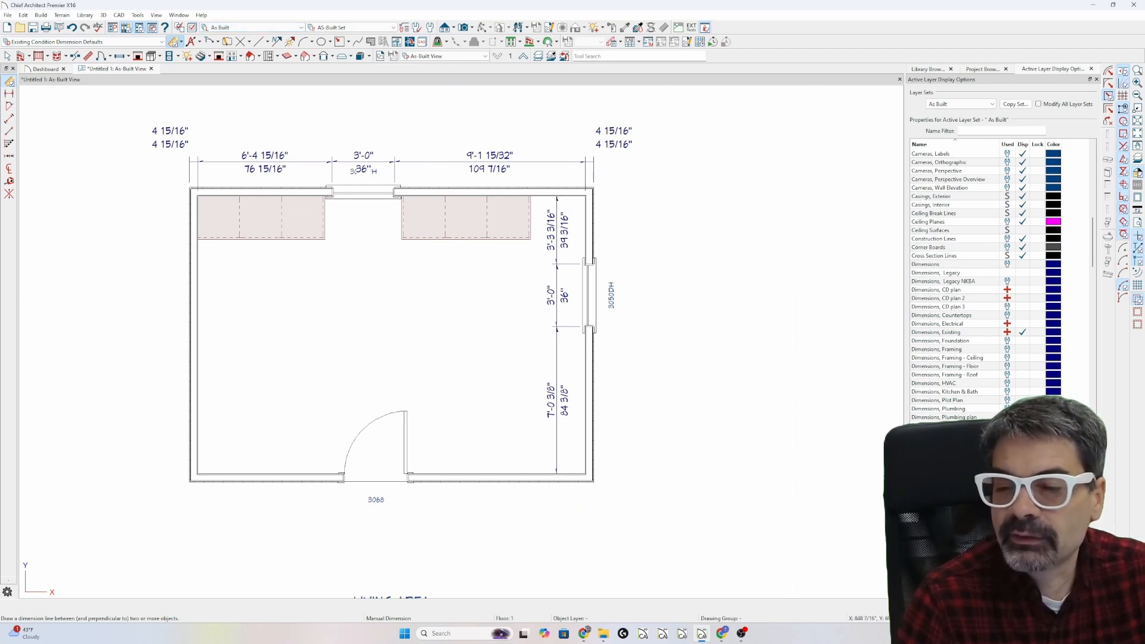
{"action": "left_click", "coordinate": [453, 56]}
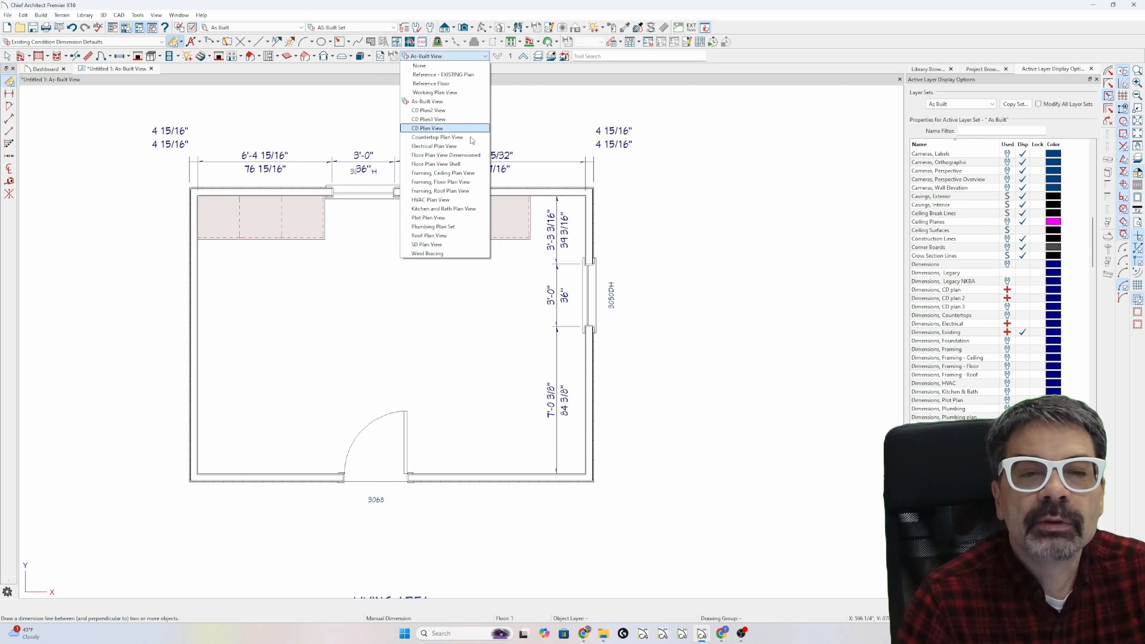
{"action": "left_click", "coordinate": [471, 248]}
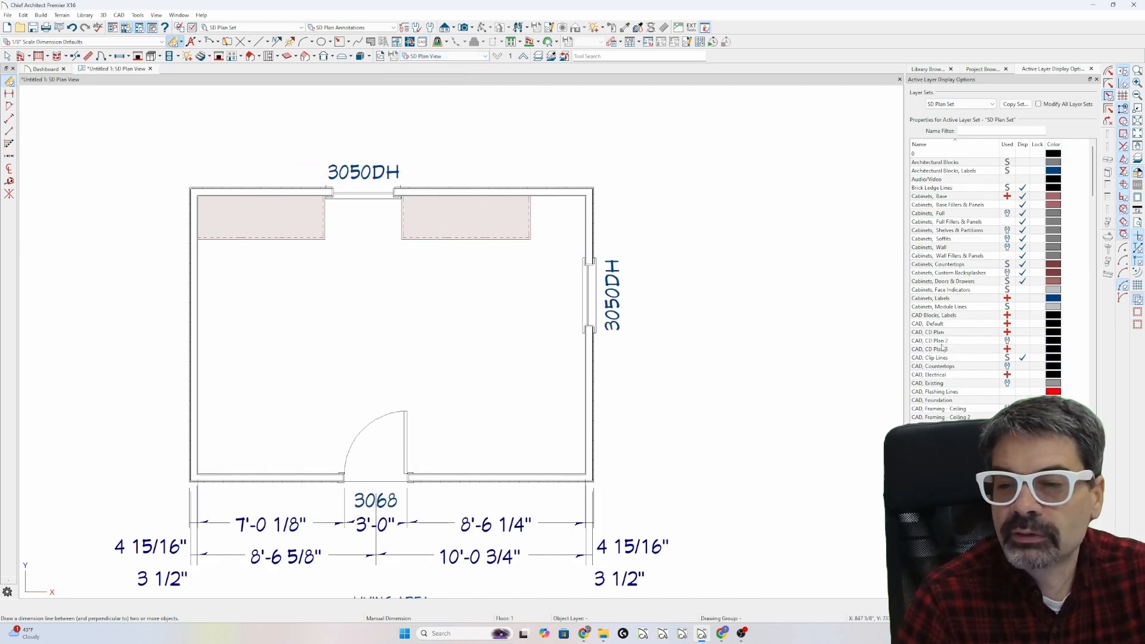
{"action": "scroll", "coordinate": [982, 371], "scroll_direction": "down", "scroll_amount": 10}
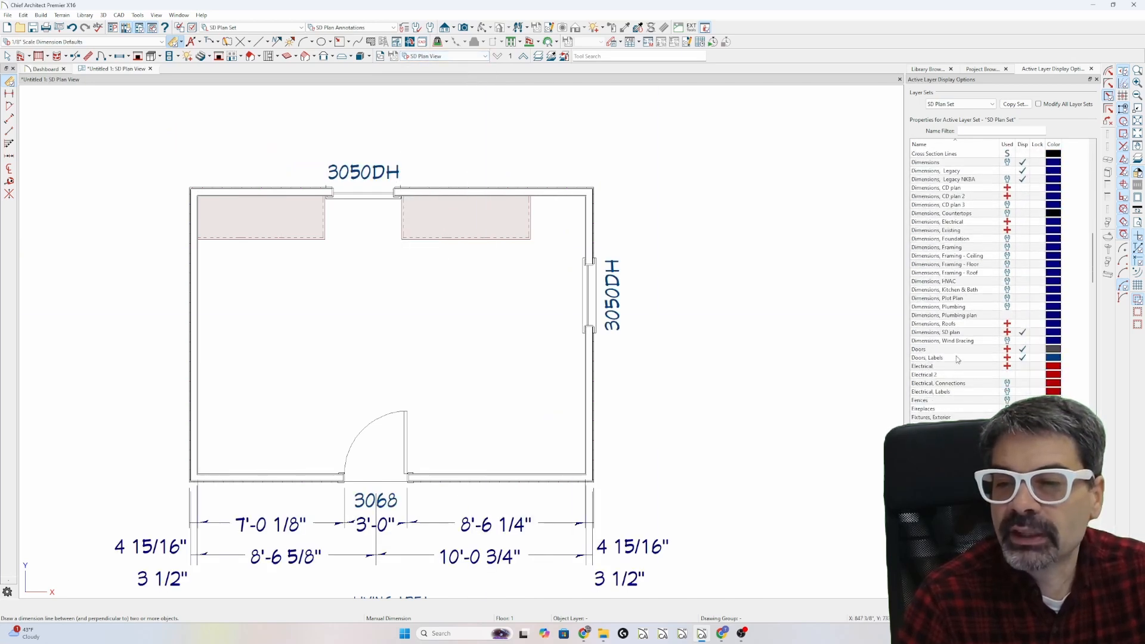
{"action": "left_click", "coordinate": [949, 332]}
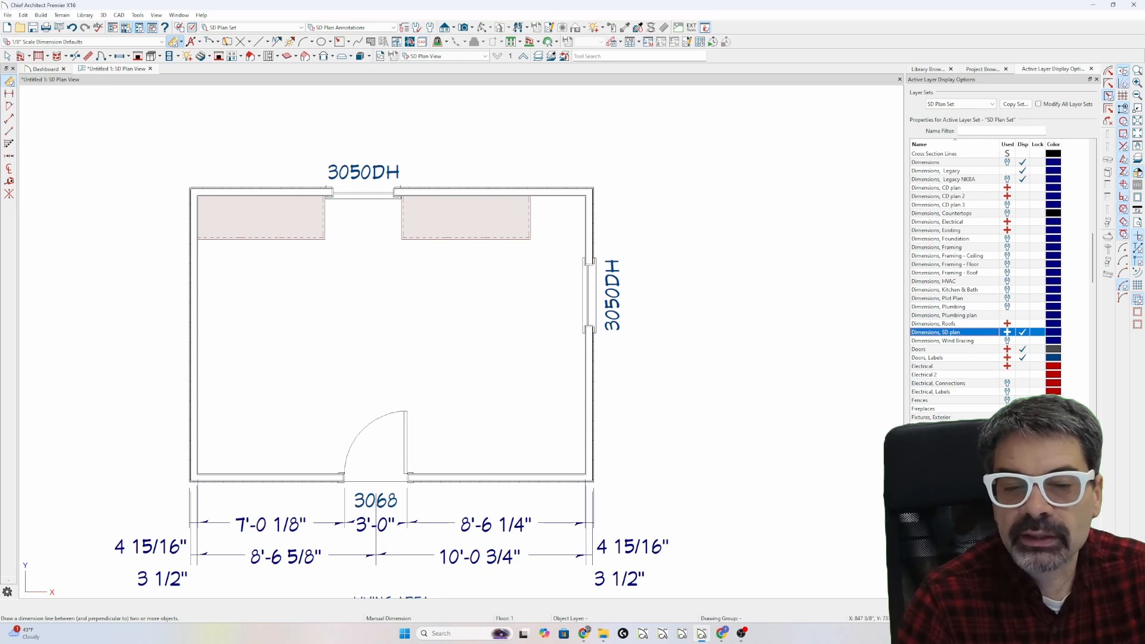
- Move the door wall's three-opening-segment dimension line inside the room, across the door swing, and review its dimension default options
{"action": "left_click", "coordinate": [536, 525]}
{"action": "left_click_drag", "start_coordinate": [539, 529], "coordinate": [539, 431]}
{"action": "double_click", "coordinate": [532, 425]}
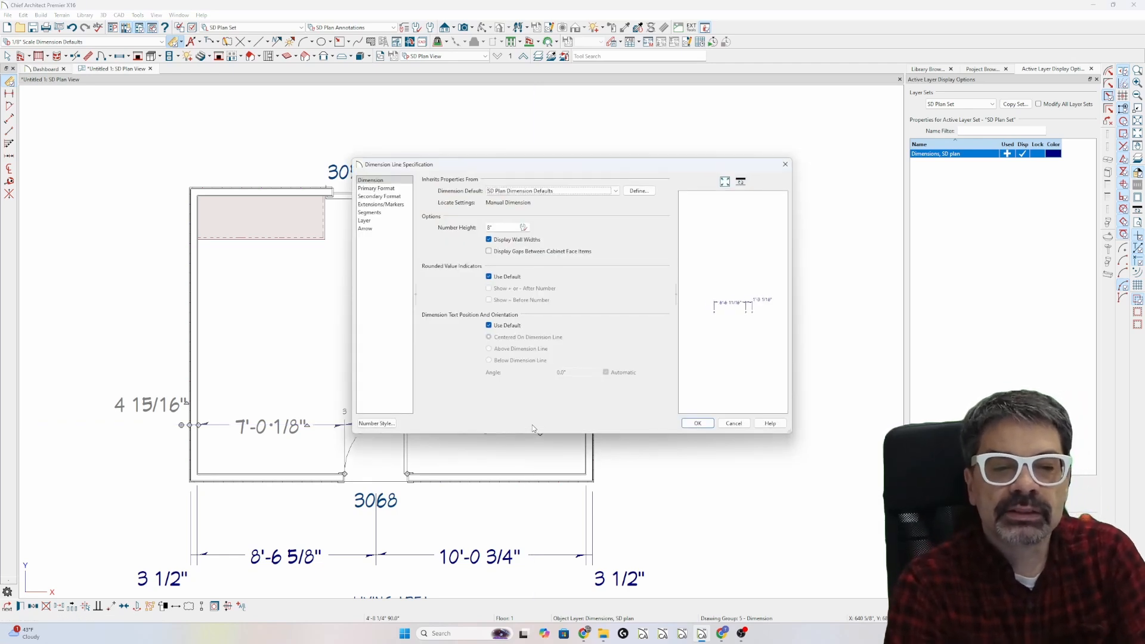
{"action": "left_click", "coordinate": [519, 192]}
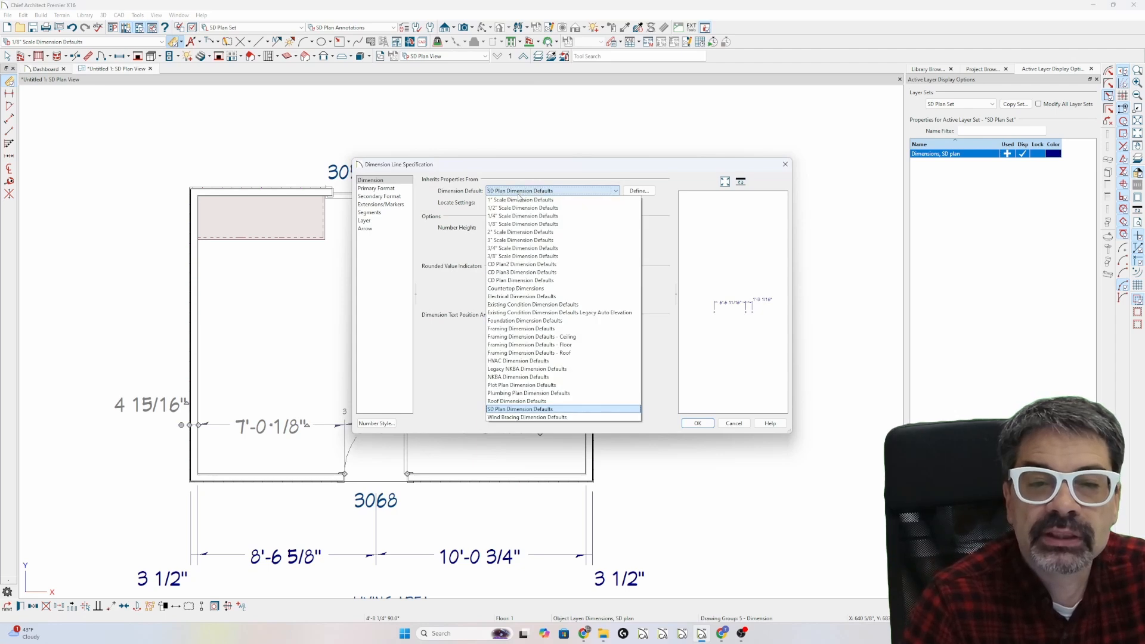
{"action": "left_click", "coordinate": [525, 305]}
{"action": "key", "text": "Return"}
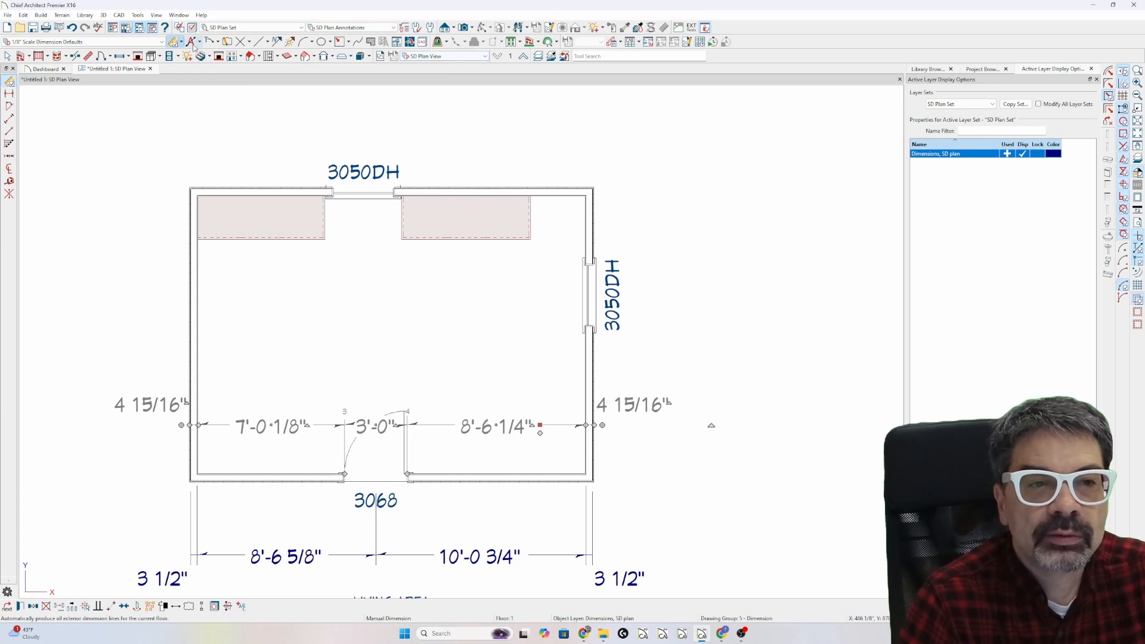
- Try a manual dimension line along the outside of the north wall, check the base cabinets it locates, and delete it
{"action": "left_click", "coordinate": [175, 44]}
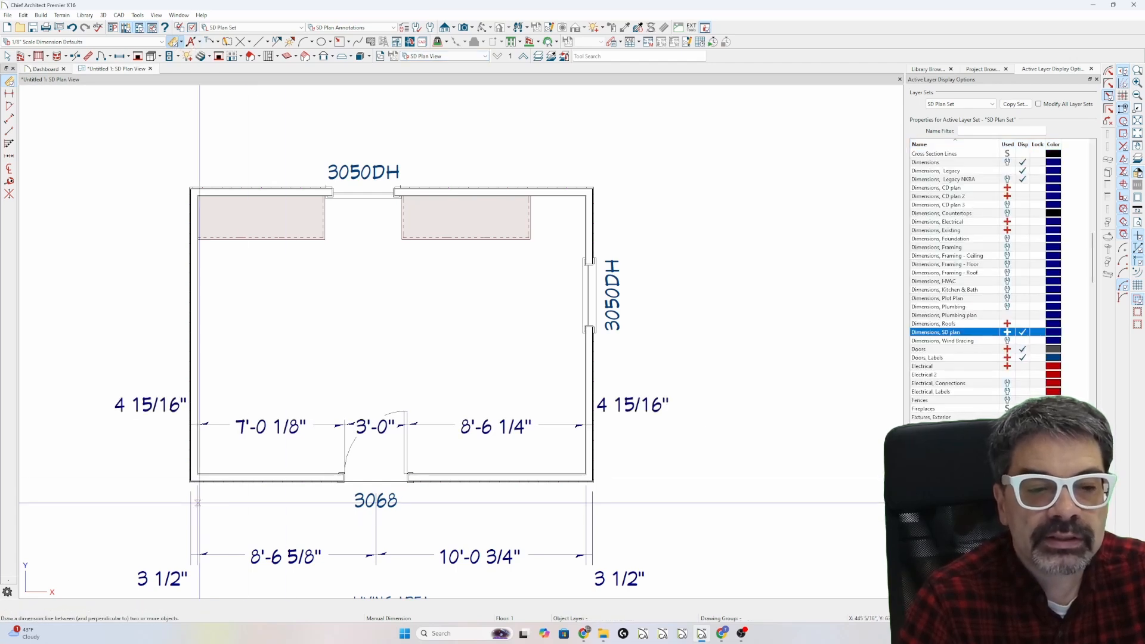
{"action": "left_click_drag", "start_coordinate": [187, 169], "coordinate": [592, 160]}
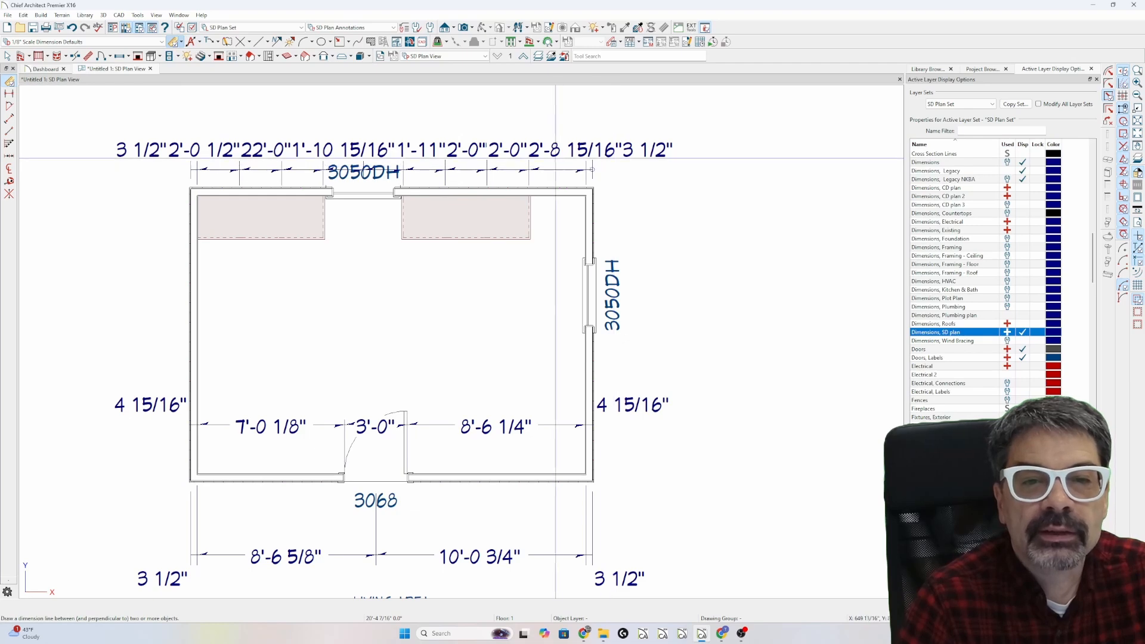
{"action": "key", "text": "space"}
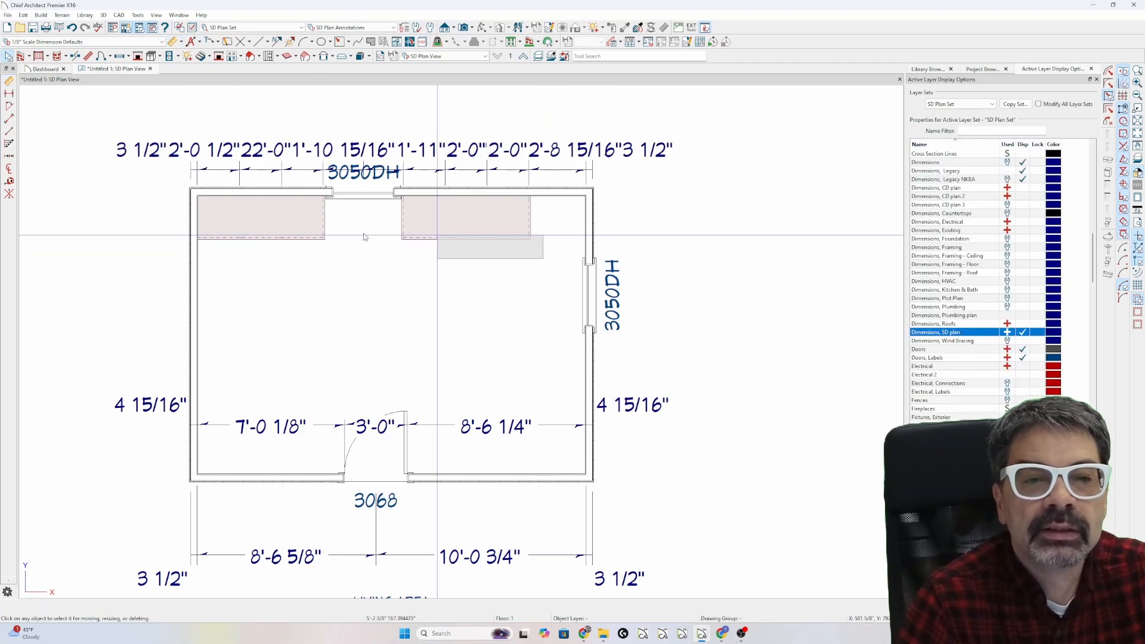
{"action": "left_click_drag", "start_coordinate": [365, 237], "coordinate": [220, 228]}
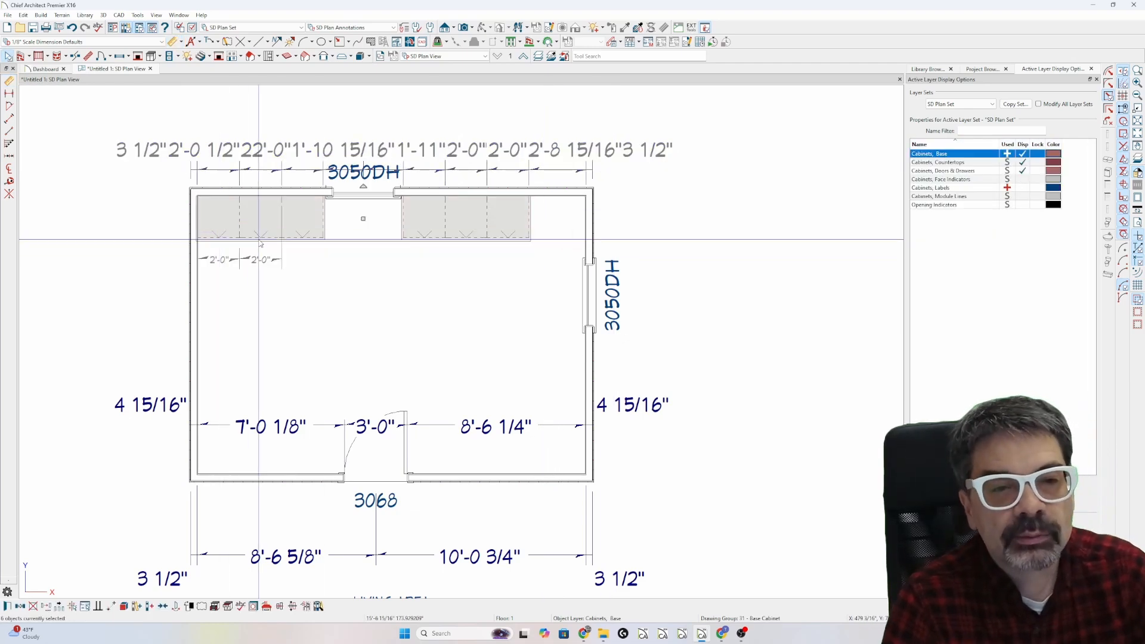
{"action": "key", "text": "Escape"}
{"action": "left_click", "coordinate": [541, 169]}
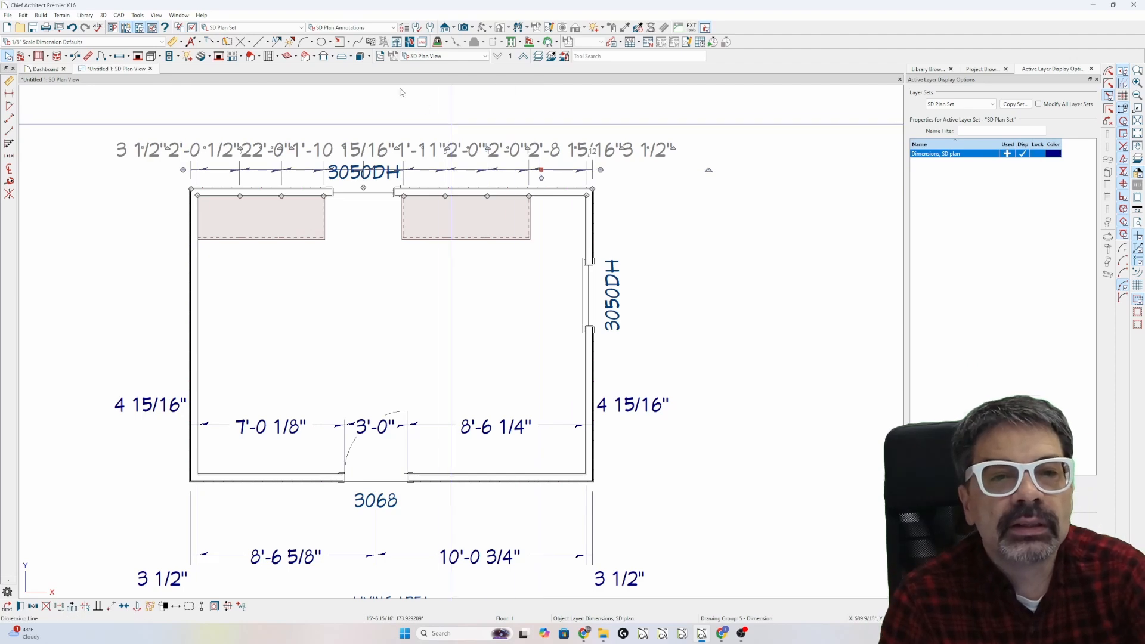
{"action": "key", "text": "Delete"}
- Exclude cabinets from manual locating in the 1/8" Scale Dimension Defaults and draw a dimension line outside the north wall
{"action": "double_click", "coordinate": [174, 43]}
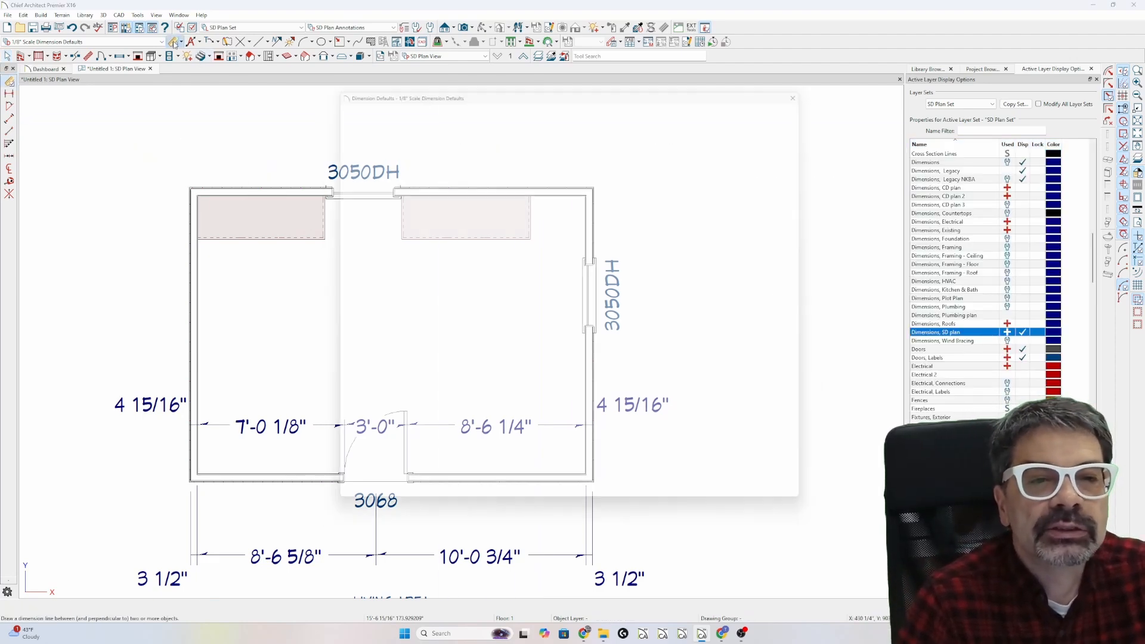
{"action": "left_click", "coordinate": [426, 248]}
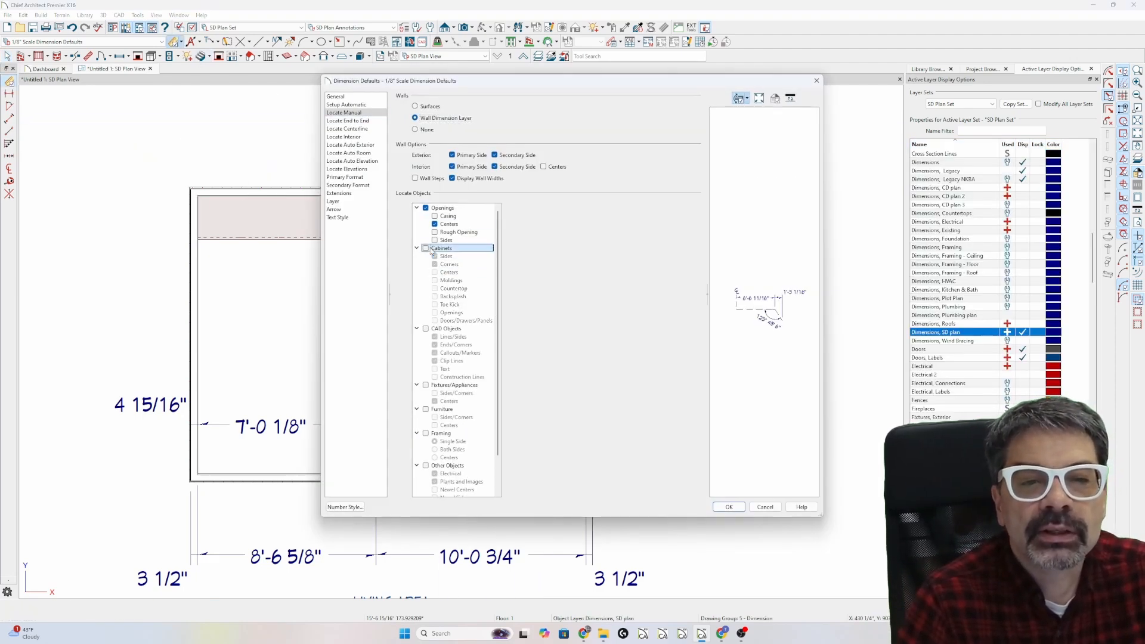
{"action": "key", "text": "Return"}
{"action": "mouse_move", "coordinate": [185, 175]}
{"action": "left_mouse_down"}
{"action": "mouse_move", "coordinate": [599, 174]}
{"action": "mouse_move", "coordinate": [555, 156]}
{"action": "left_mouse_up"}
{"action": "key", "text": "Escape"}
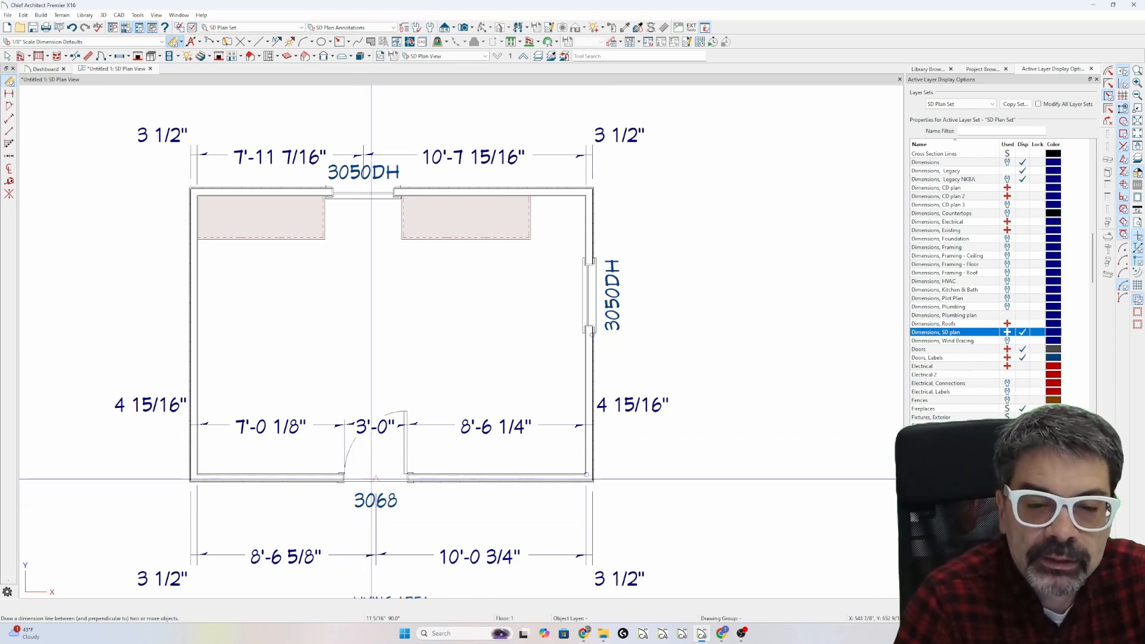
- Examine which east wall surfaces the dimension line inside the room locates
{"action": "left_click", "coordinate": [547, 424]}
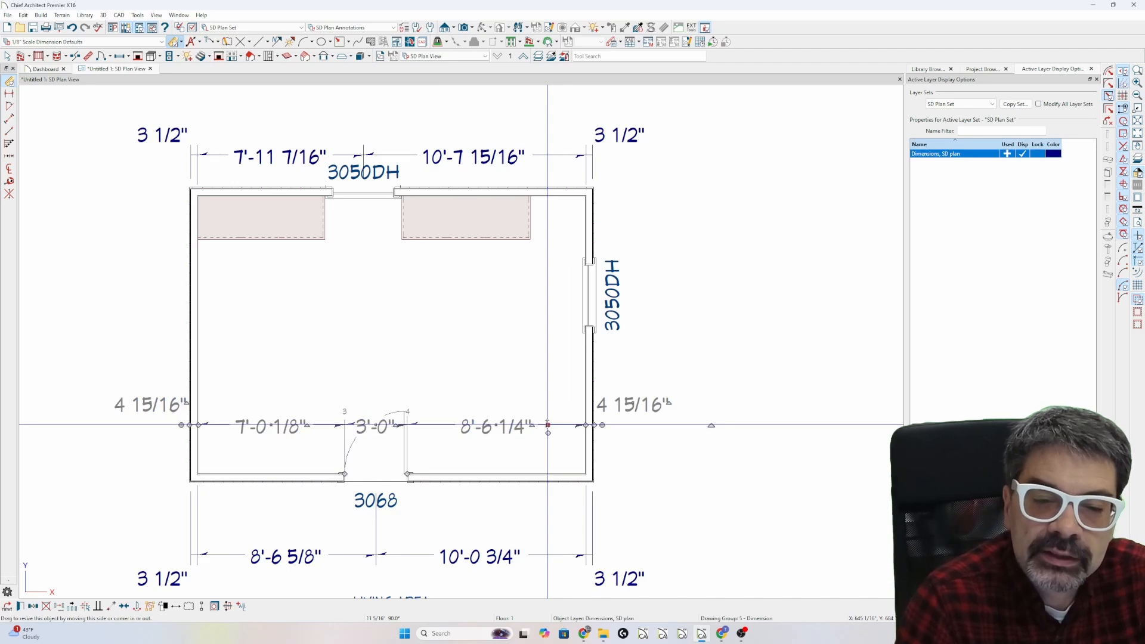
{"action": "scroll", "coordinate": [590, 425], "scroll_direction": "up", "scroll_amount": 2}
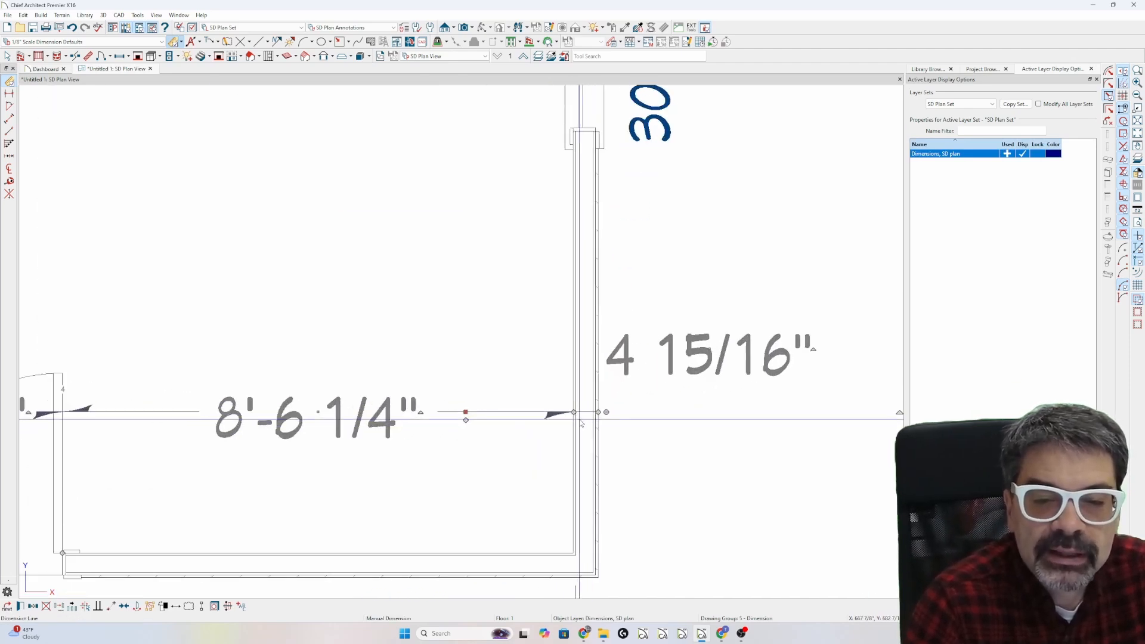
{"action": "scroll", "coordinate": [581, 423], "scroll_direction": "up", "scroll_amount": 2}
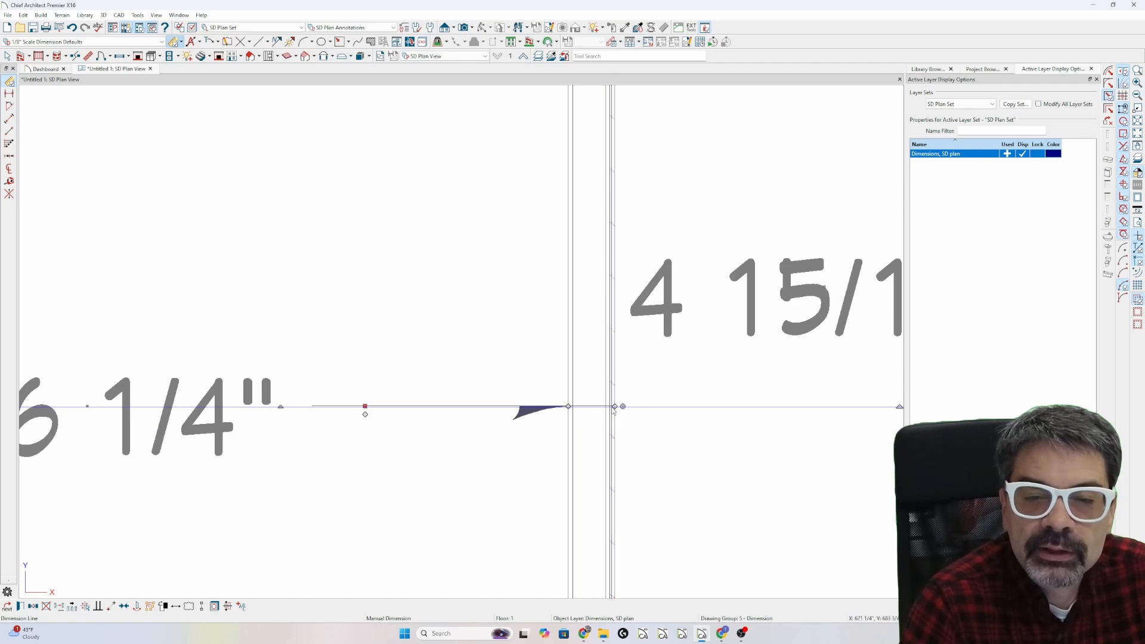
{"action": "scroll", "coordinate": [653, 295], "scroll_direction": "down", "scroll_amount": 2}
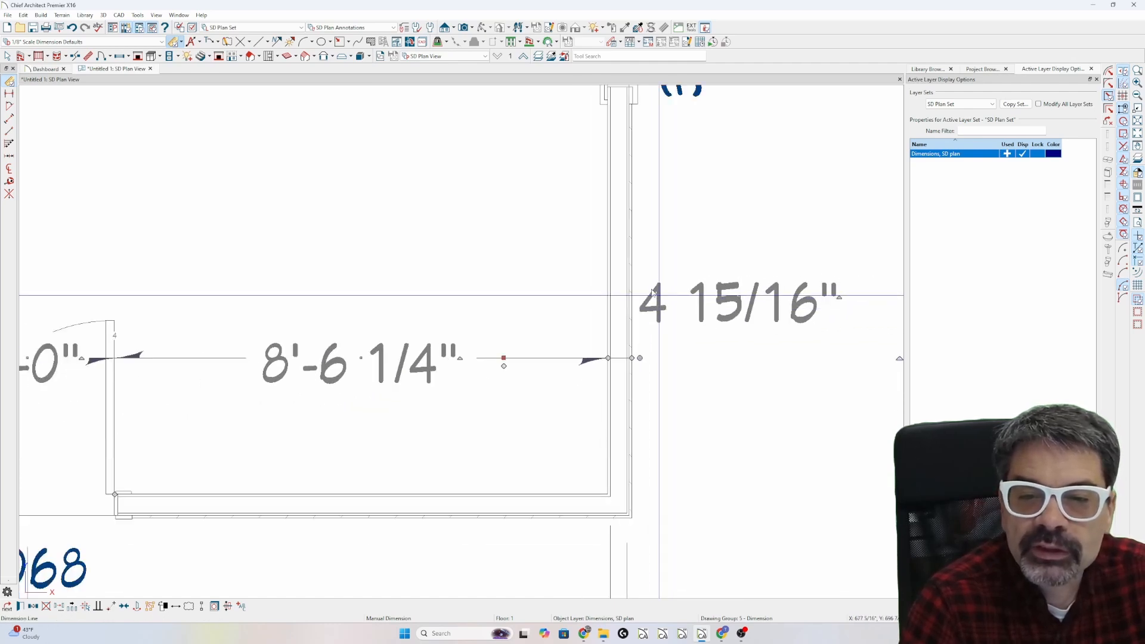
{"action": "scroll", "coordinate": [653, 292], "scroll_direction": "down", "scroll_amount": 2}
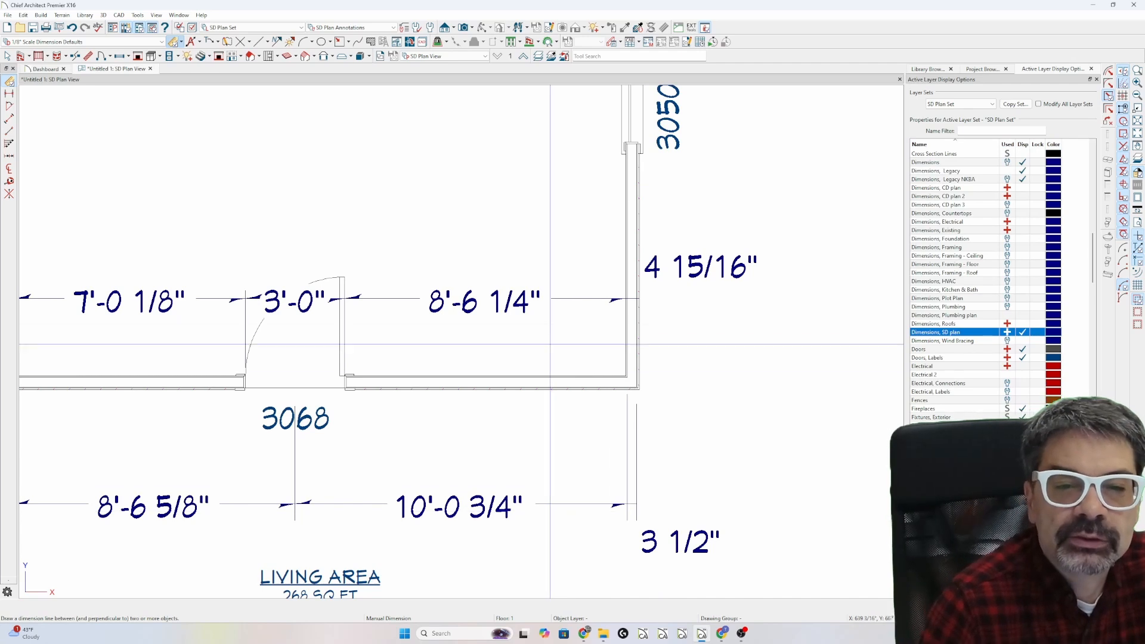
- Review the inside door-wall dimension line's primary and secondary format settings and its available dimension defaults
{"action": "left_click", "coordinate": [550, 298]}
{"action": "double_click", "coordinate": [551, 298]}
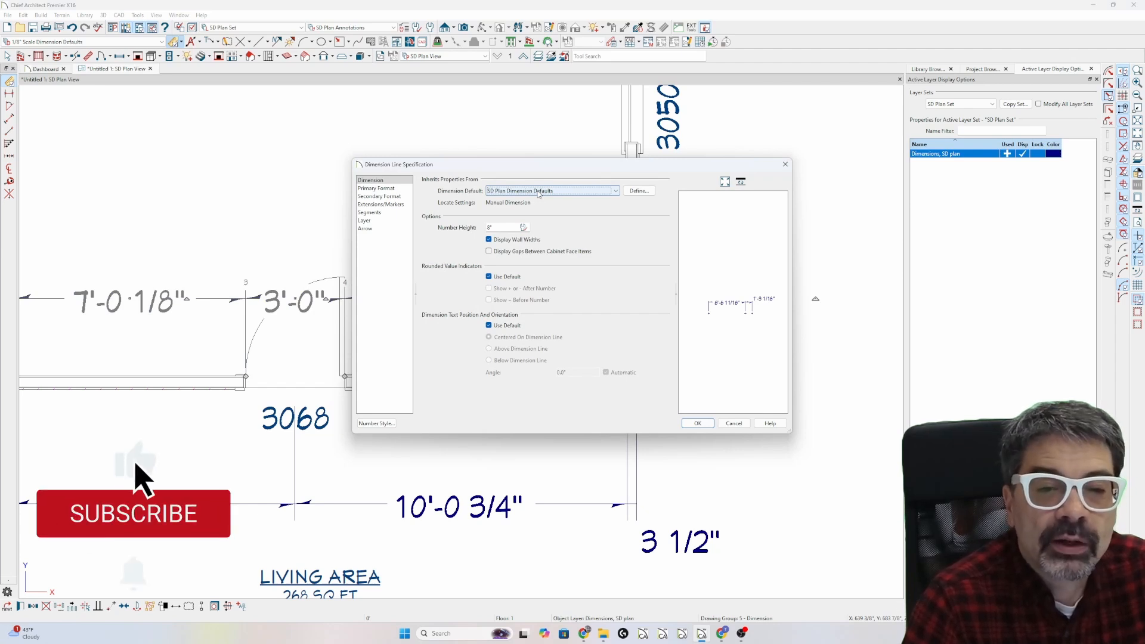
{"action": "left_click", "coordinate": [397, 190]}
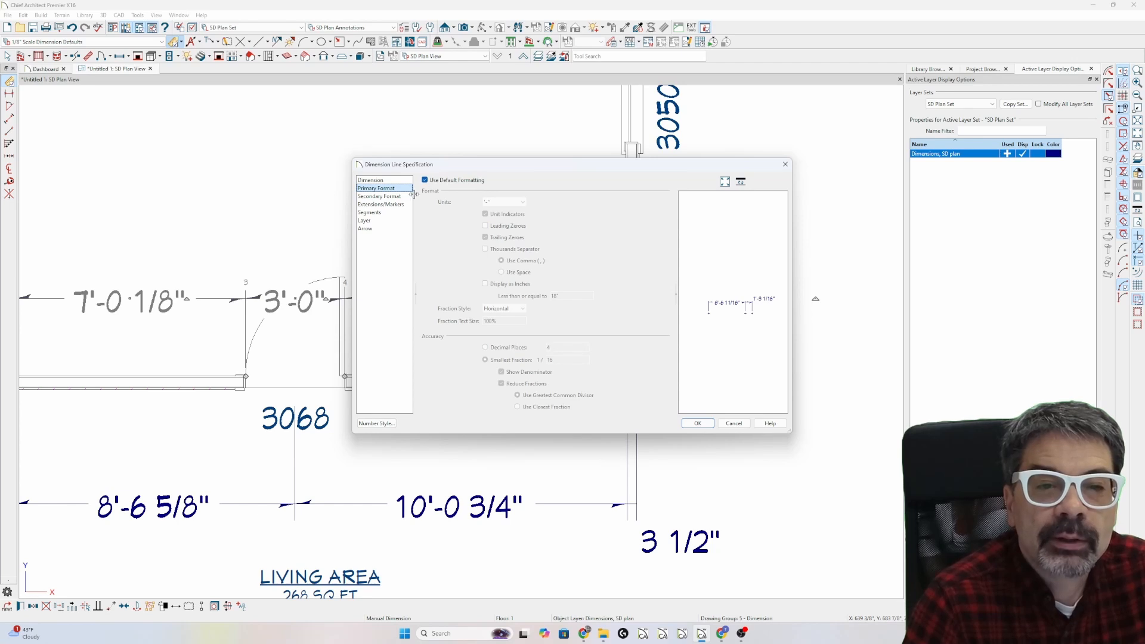
{"action": "left_click", "coordinate": [406, 197]}
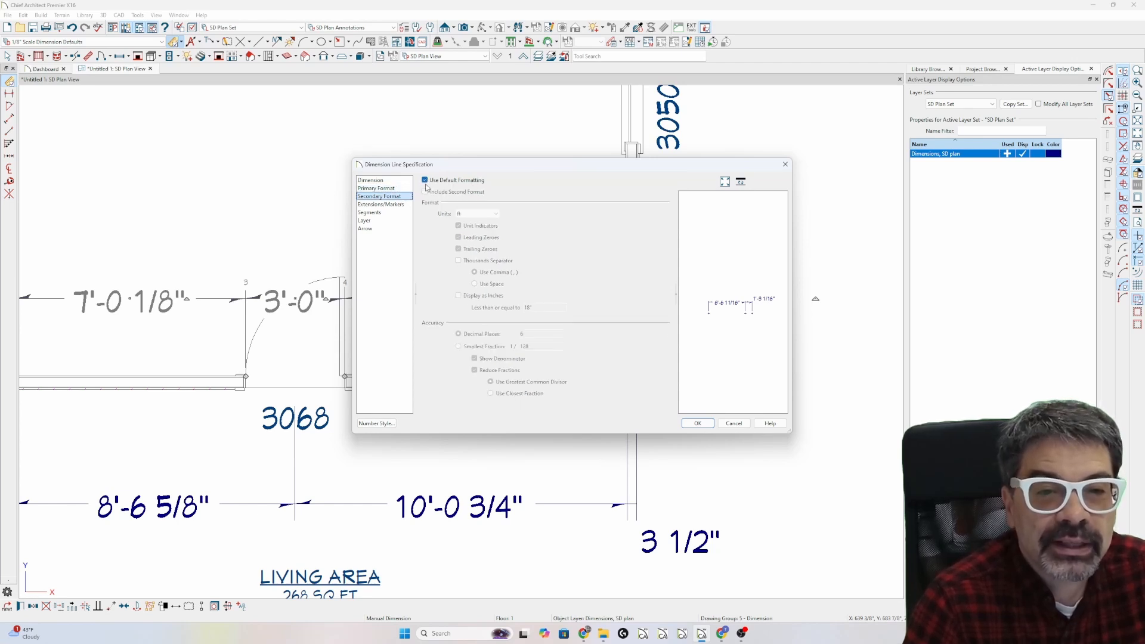
{"action": "left_click", "coordinate": [394, 189]}
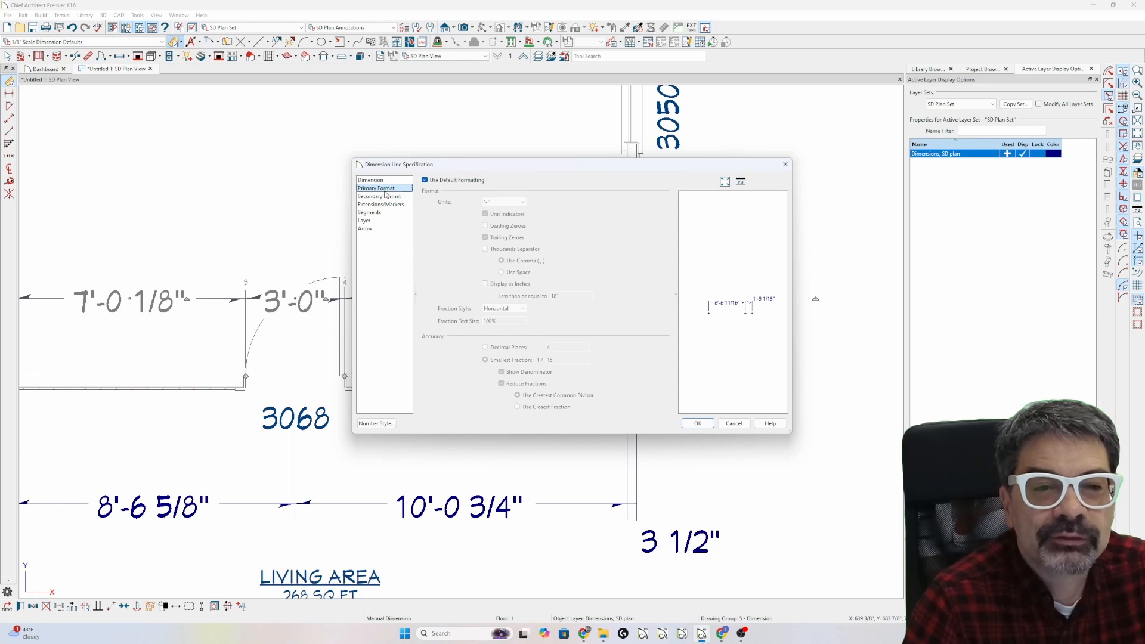
{"action": "left_click", "coordinate": [377, 197]}
{"action": "left_click", "coordinate": [384, 189]}
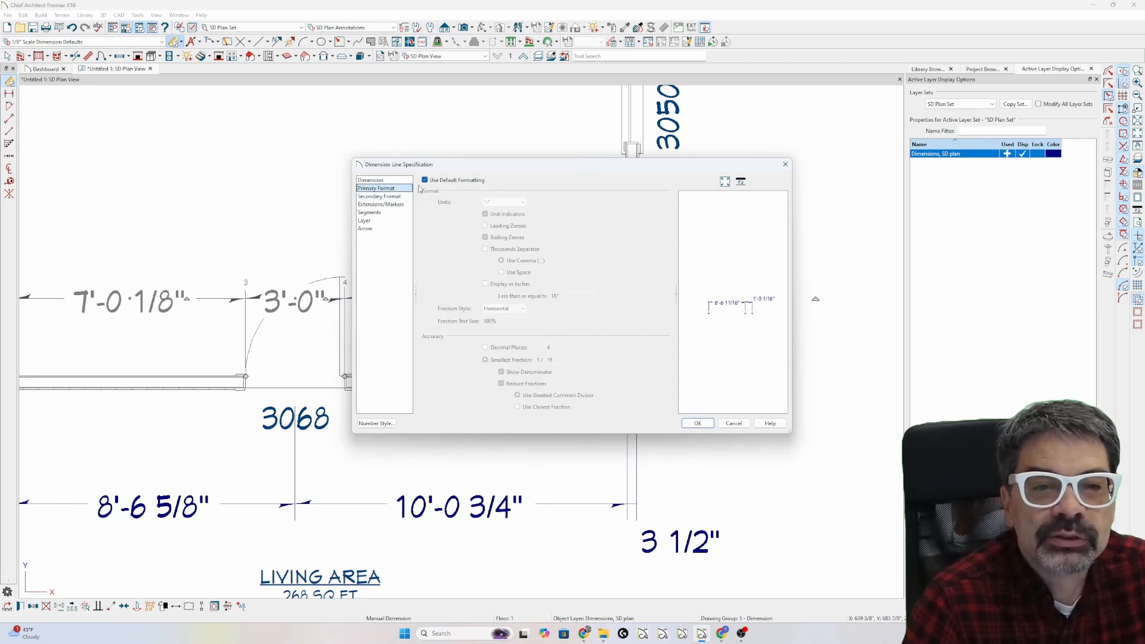
{"action": "left_click", "coordinate": [394, 182]}
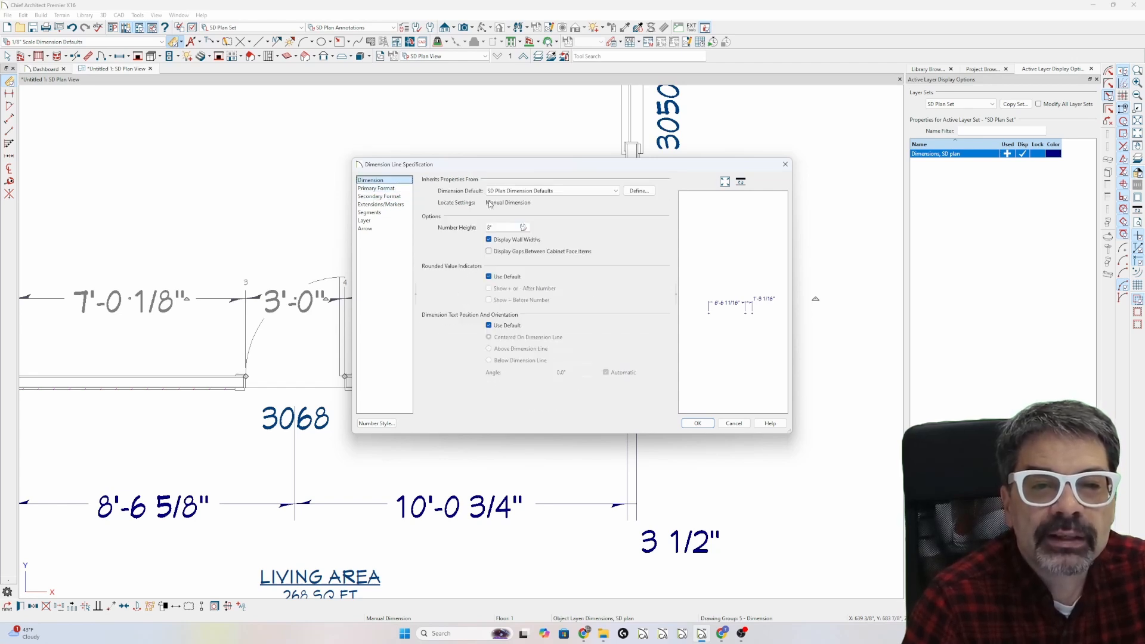
{"action": "left_click", "coordinate": [548, 192]}
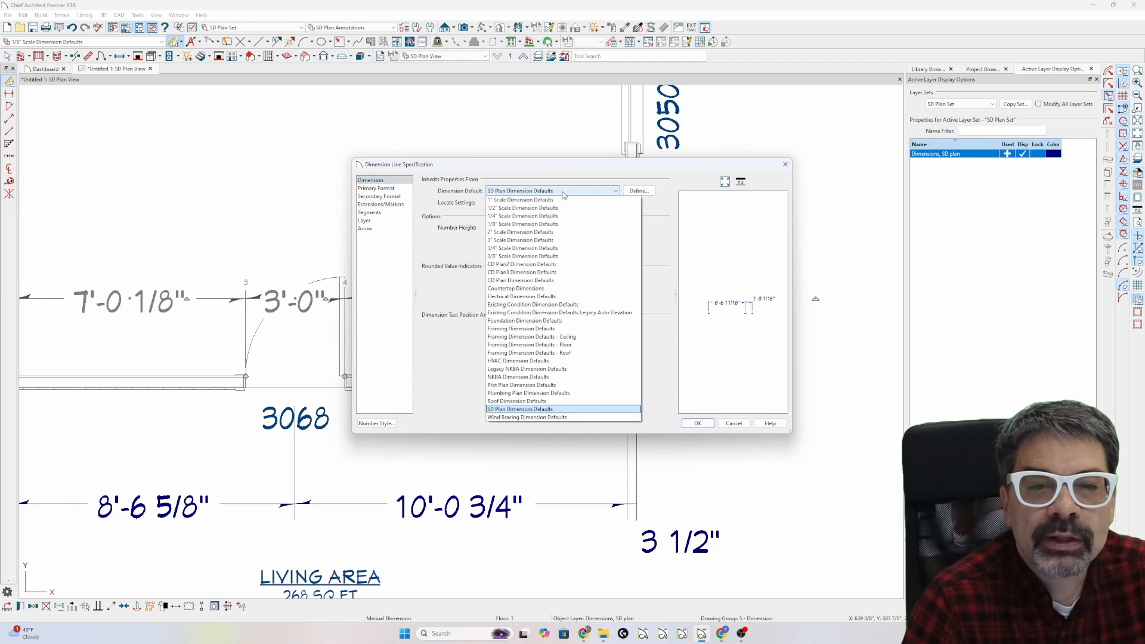
{"action": "left_click", "coordinate": [563, 192]}
- Review the same dimension line's secondary format, extension, segment, layer and arrow settings, and close its specification
{"action": "left_click", "coordinate": [405, 197]}
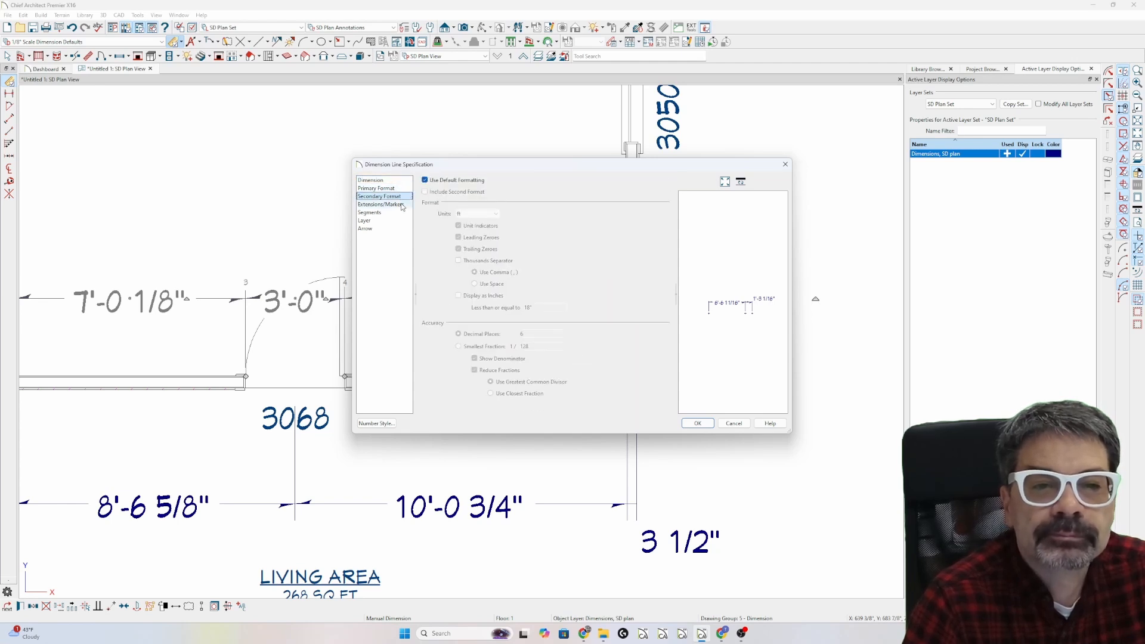
{"action": "left_click", "coordinate": [401, 206]}
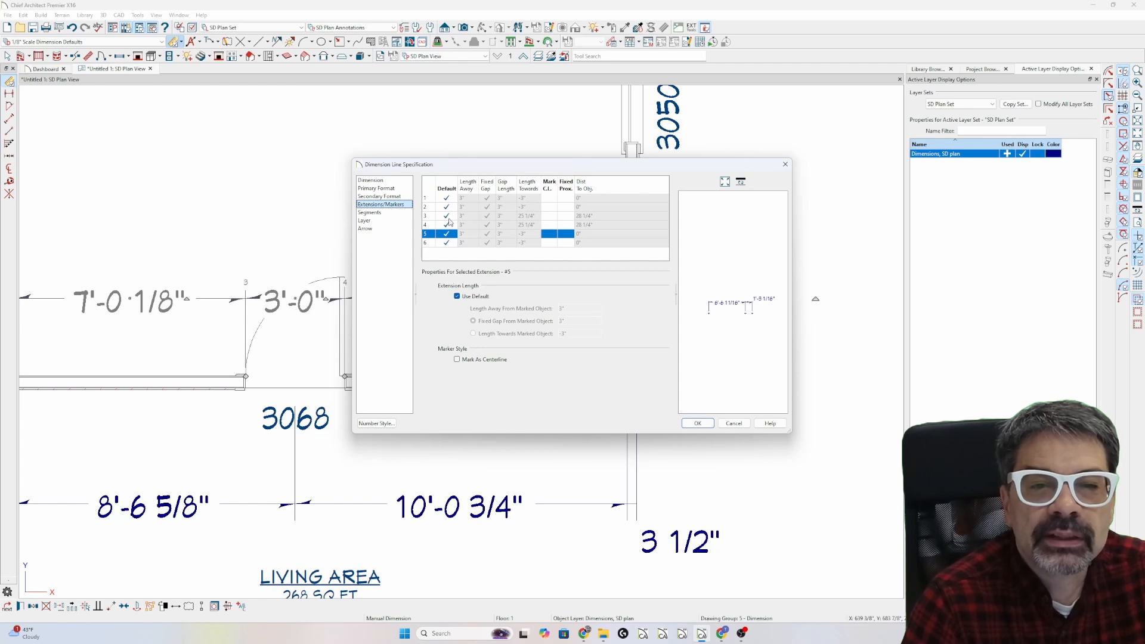
{"action": "left_click", "coordinate": [383, 212]}
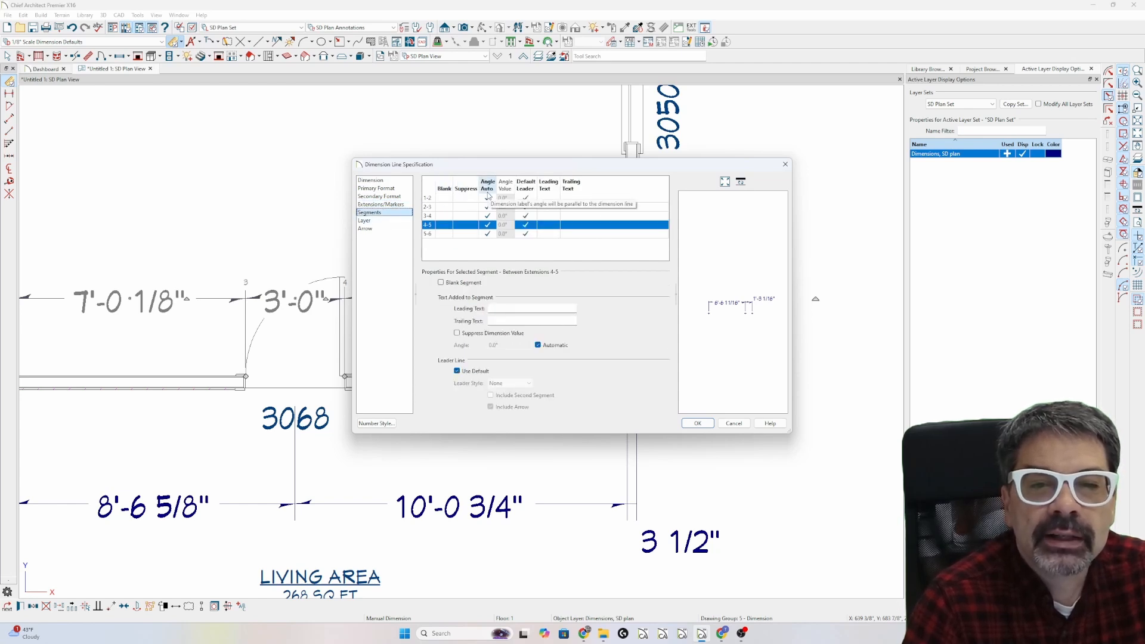
{"action": "left_click", "coordinate": [365, 221]}
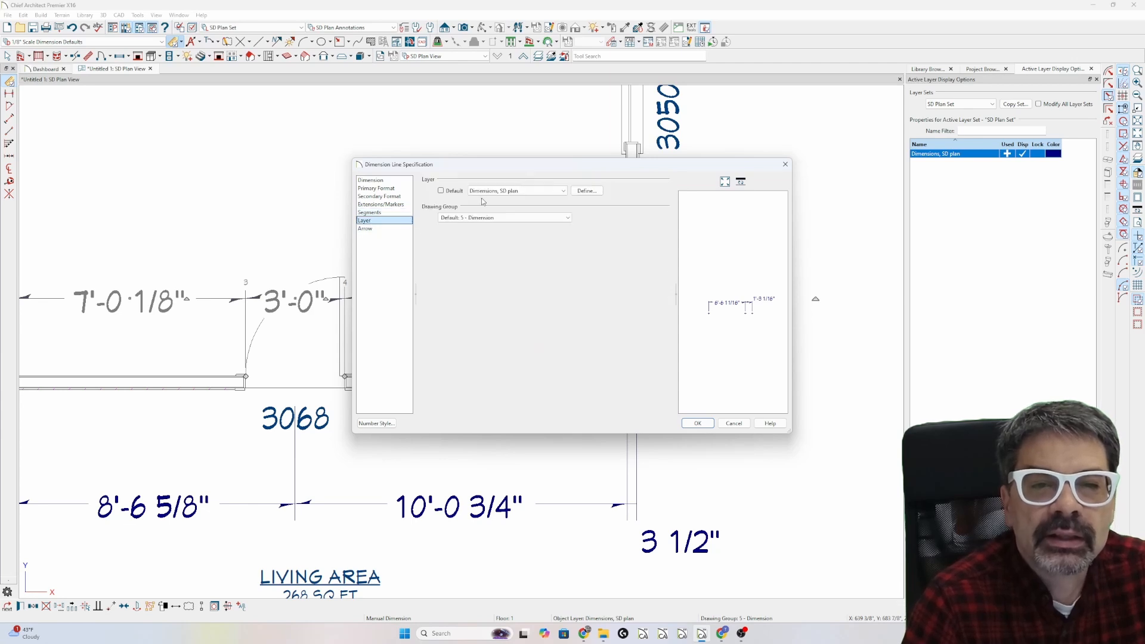
{"action": "left_click", "coordinate": [373, 232]}
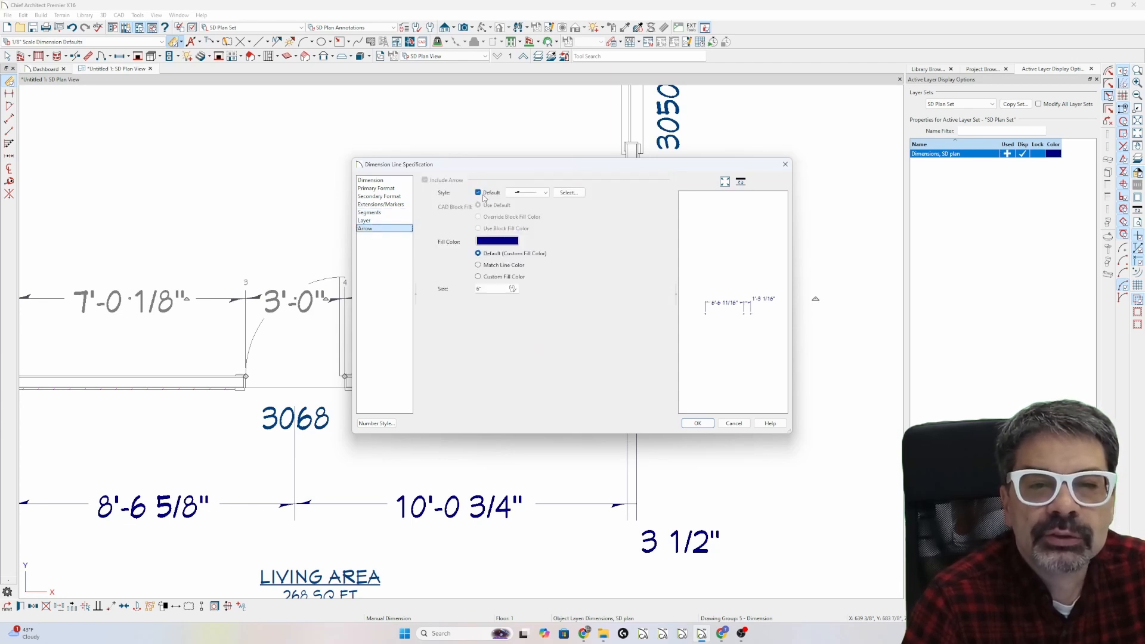
{"action": "left_click", "coordinate": [372, 180]}
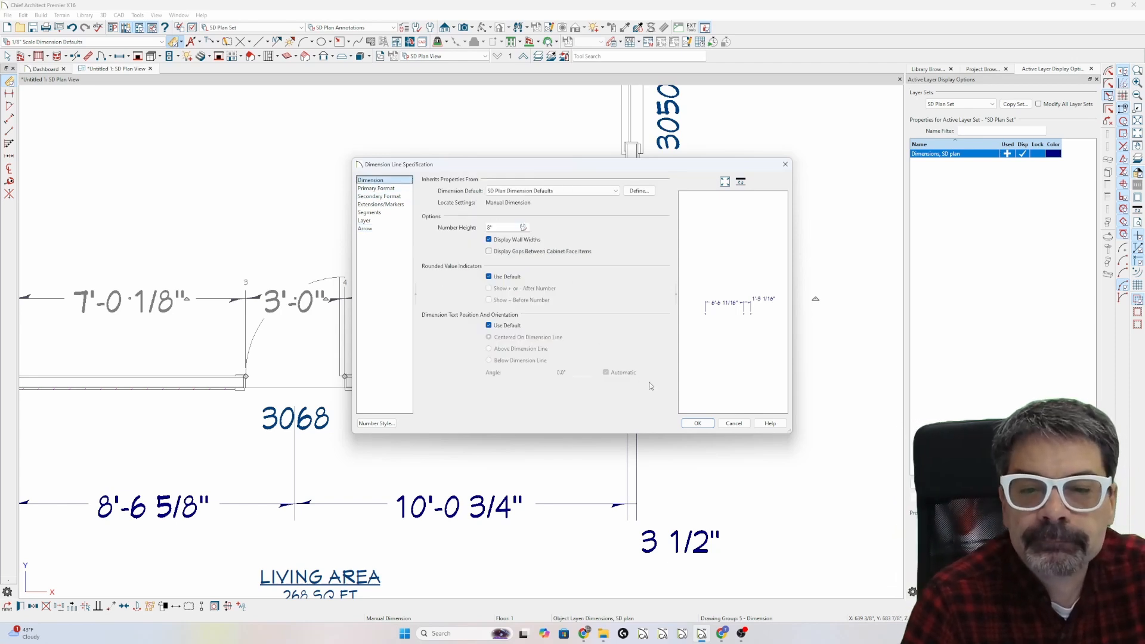
{"action": "left_click", "coordinate": [697, 423]}
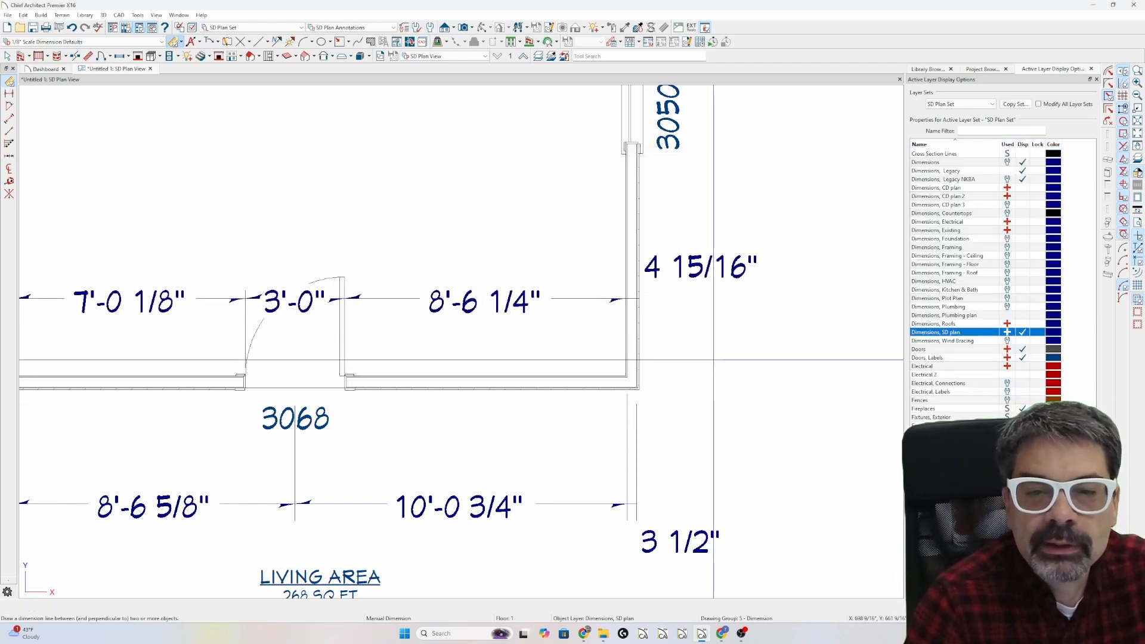
- Assign the Existing Condition Dimension Defaults to the dimension line inside the room along the door wall
{"action": "scroll", "coordinate": [807, 437], "scroll_direction": "down", "scroll_amount": 3}
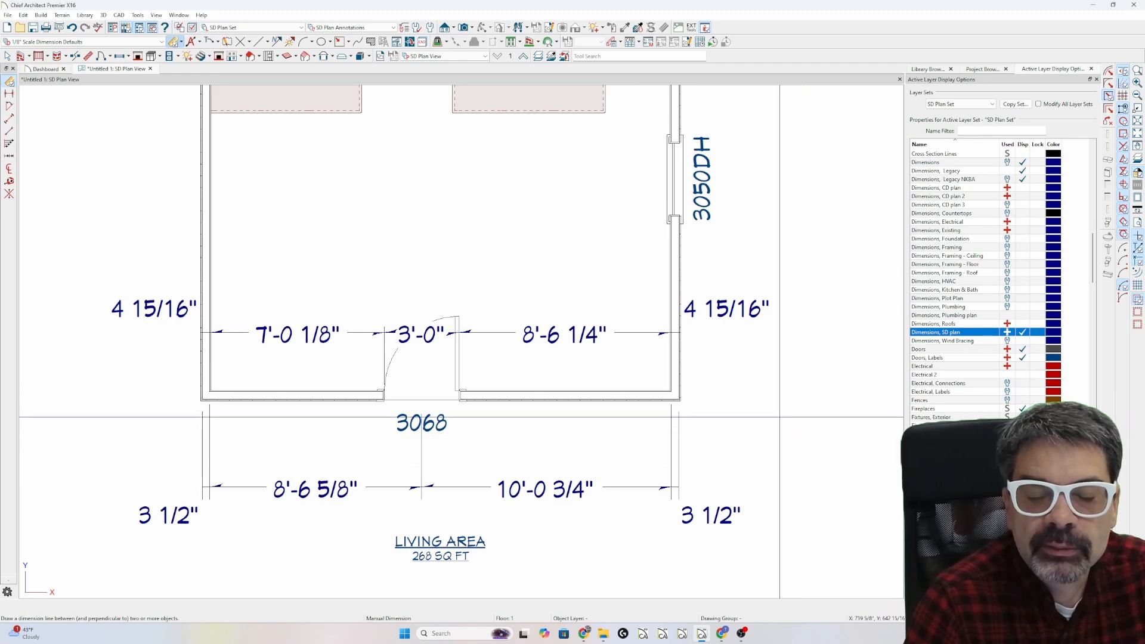
{"action": "left_click", "coordinate": [626, 332]}
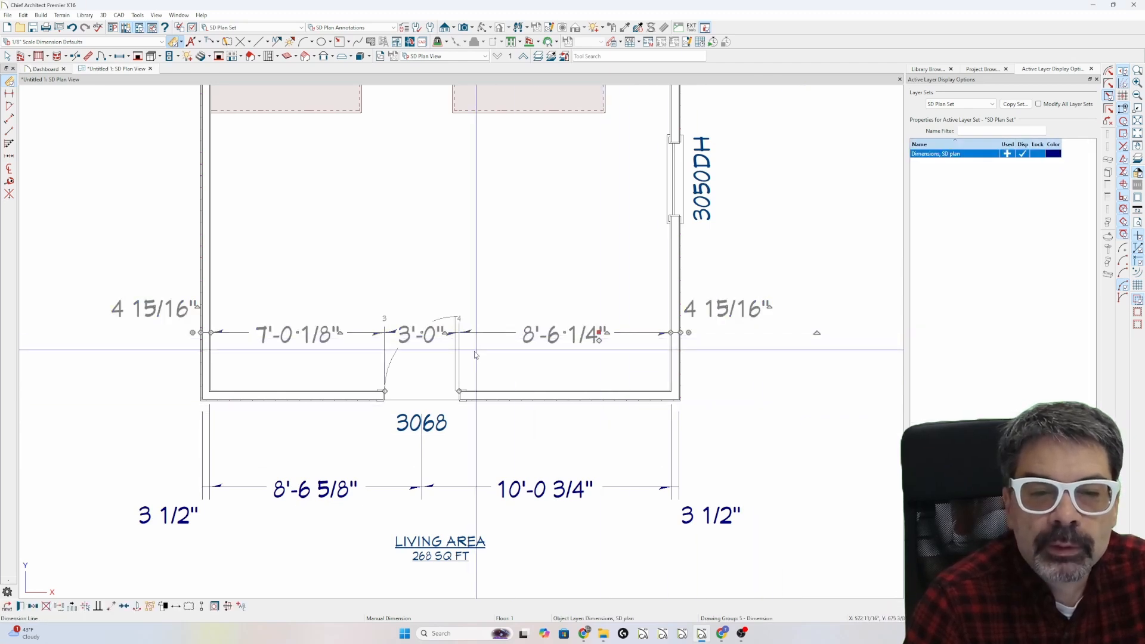
{"action": "scroll", "coordinate": [470, 356], "scroll_direction": "down", "scroll_amount": 1}
{"action": "left_click", "coordinate": [446, 57]}
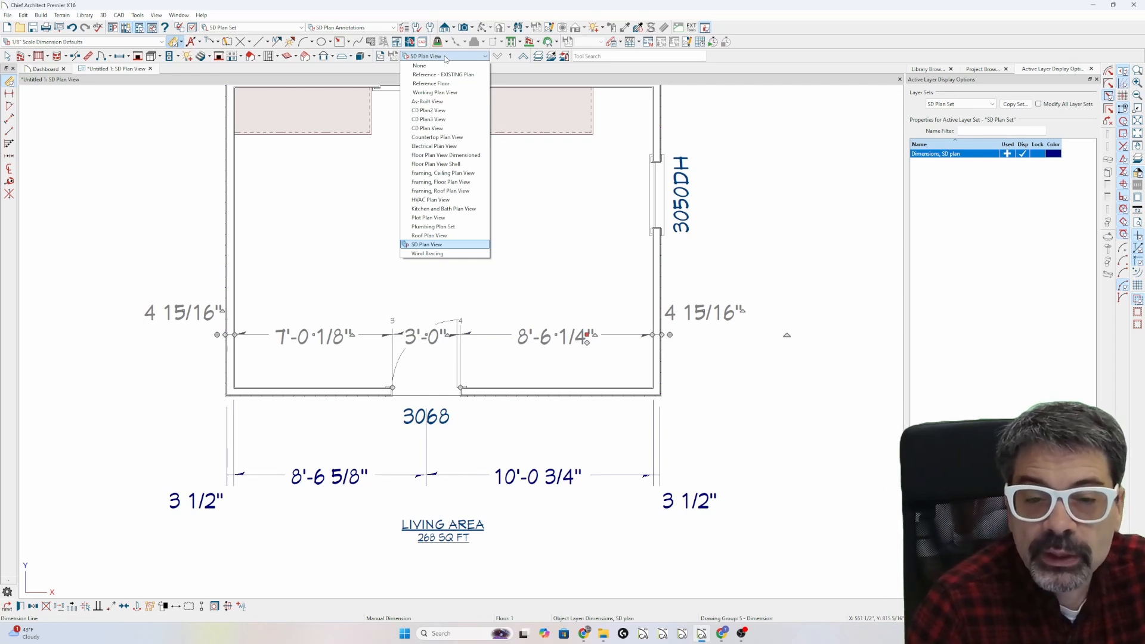
{"action": "left_click", "coordinate": [544, 334]}
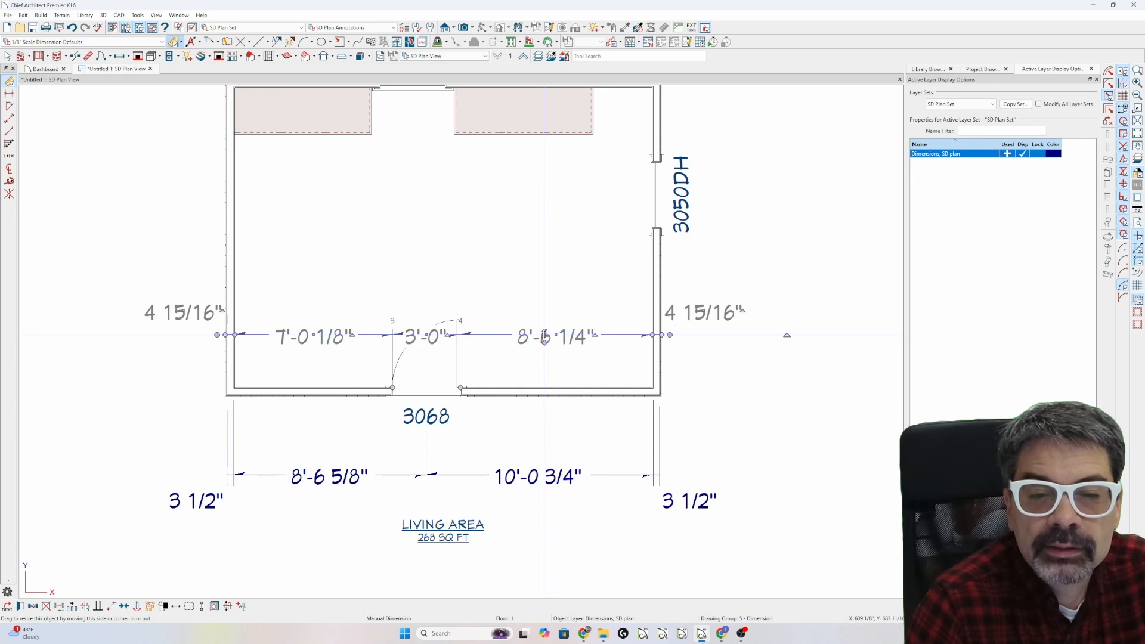
{"action": "double_click", "coordinate": [544, 334]}
{"action": "left_click", "coordinate": [552, 191]}
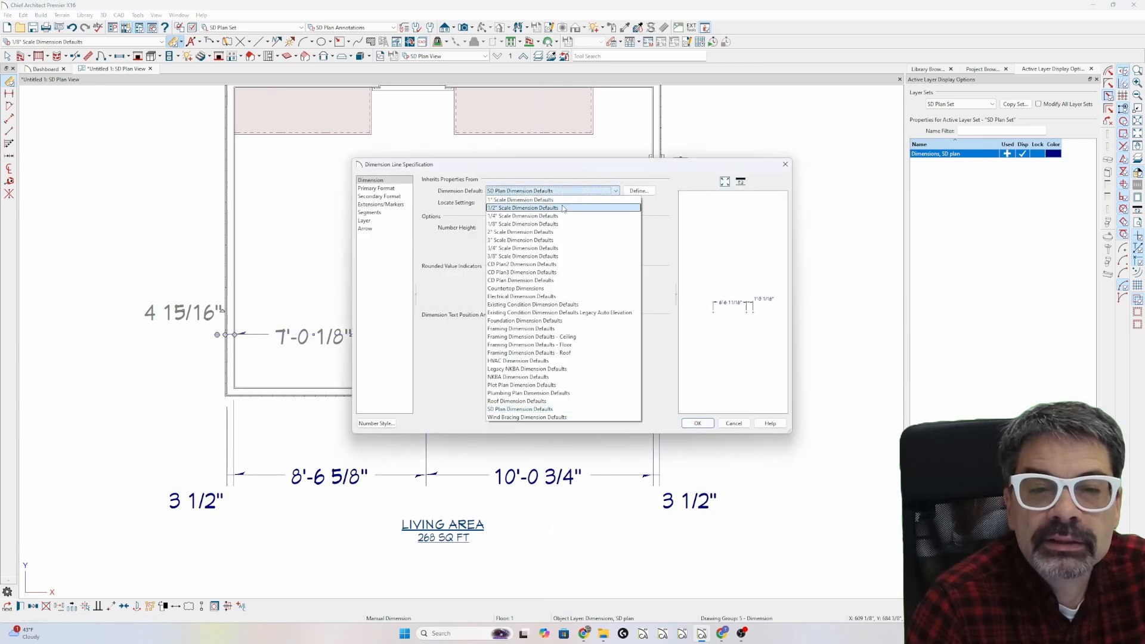
{"action": "left_click", "coordinate": [561, 303]}
{"action": "key", "text": "Return"}
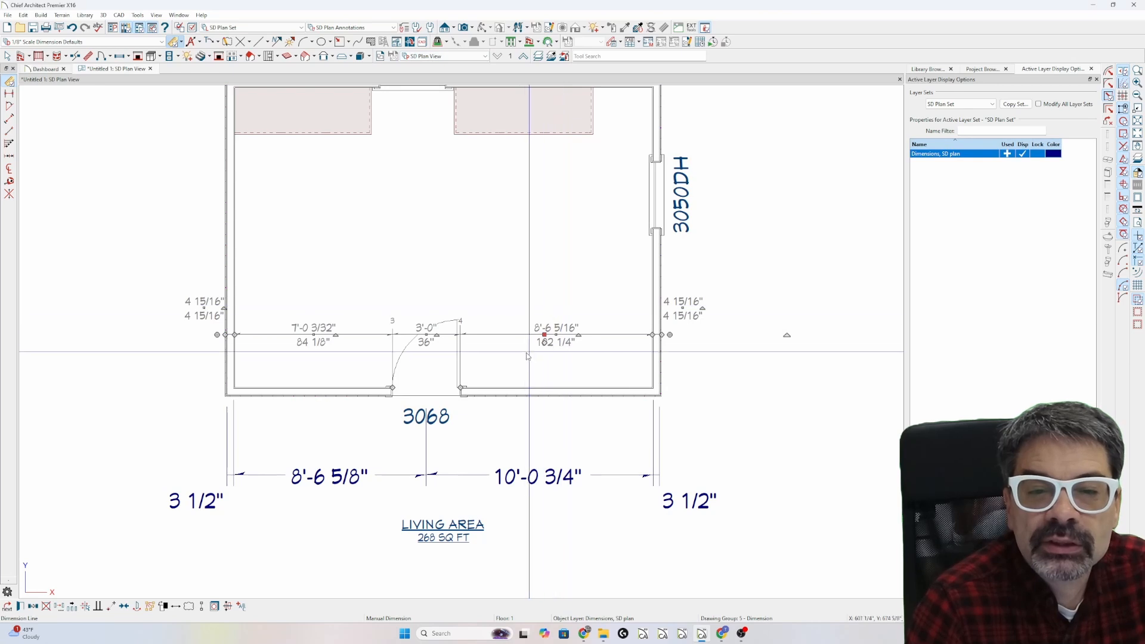
{"action": "key", "text": "Escape"}
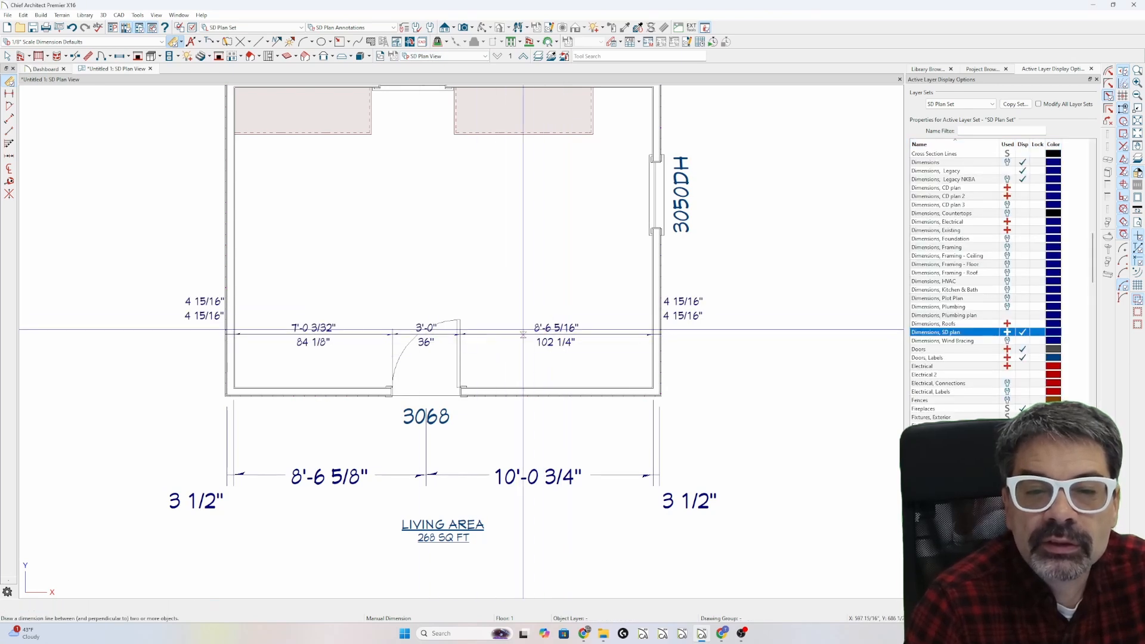
- Examine the reformatted dimension line's text and its end at the east wall, and check its specification
{"action": "left_click", "coordinate": [558, 335]}
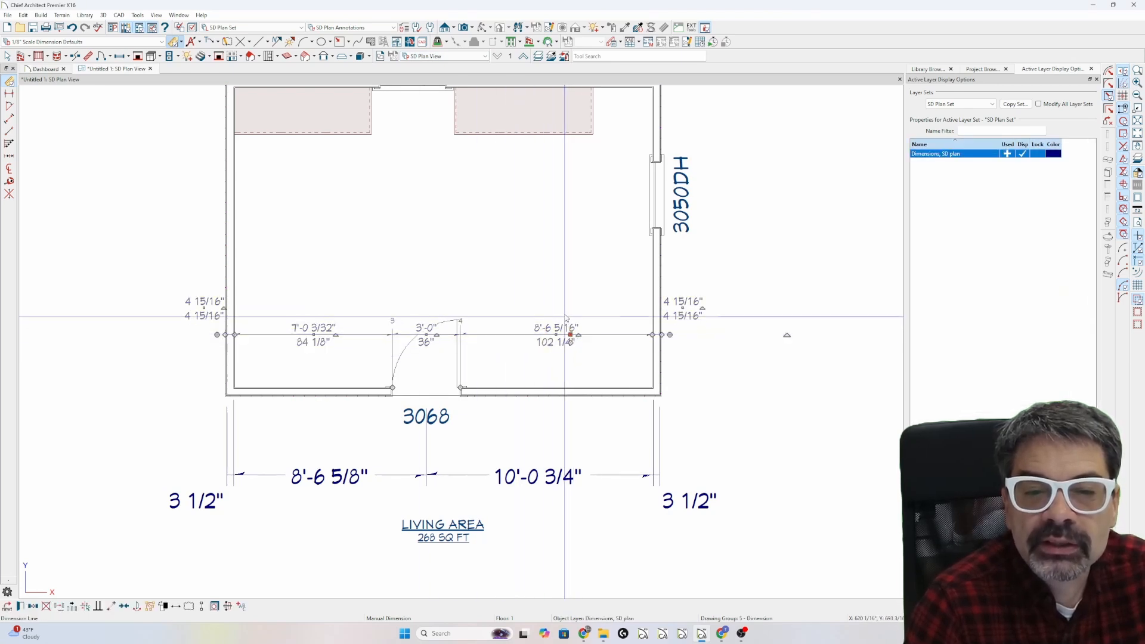
{"action": "scroll", "coordinate": [660, 349], "scroll_direction": "up", "scroll_amount": 4}
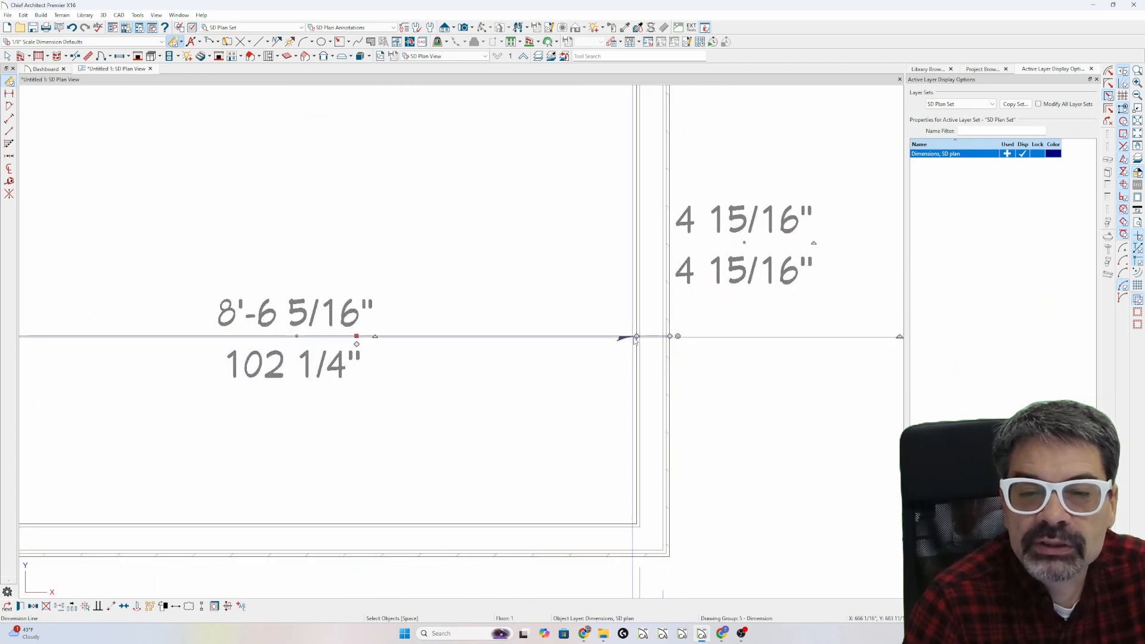
{"action": "scroll", "coordinate": [696, 336], "scroll_direction": "down", "scroll_amount": 2}
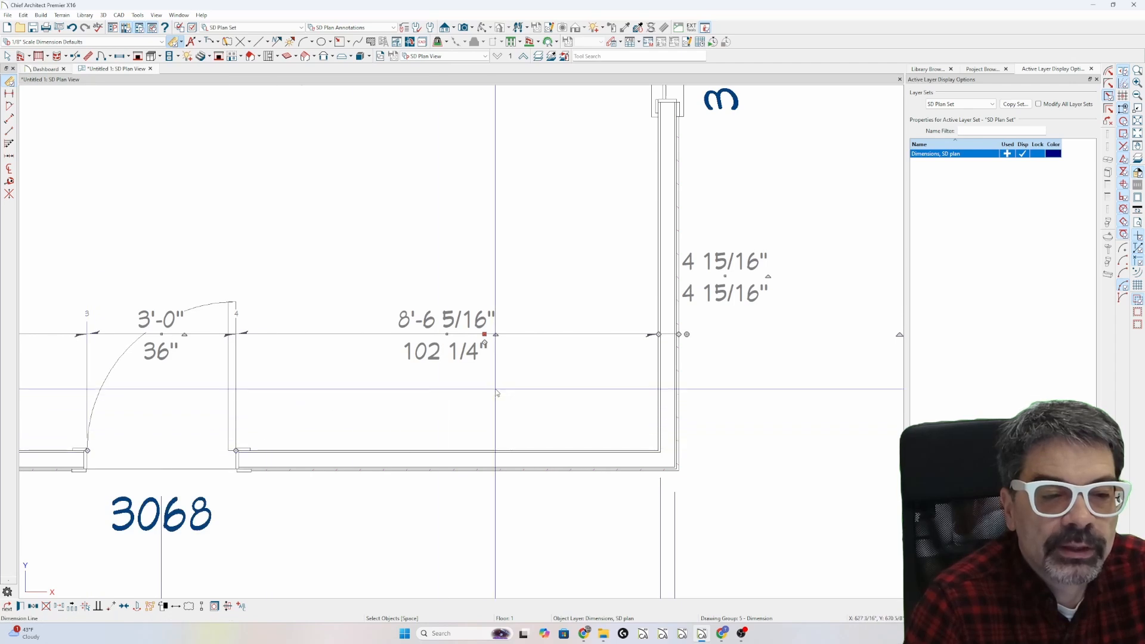
{"action": "scroll", "coordinate": [495, 390], "scroll_direction": "down", "scroll_amount": 2}
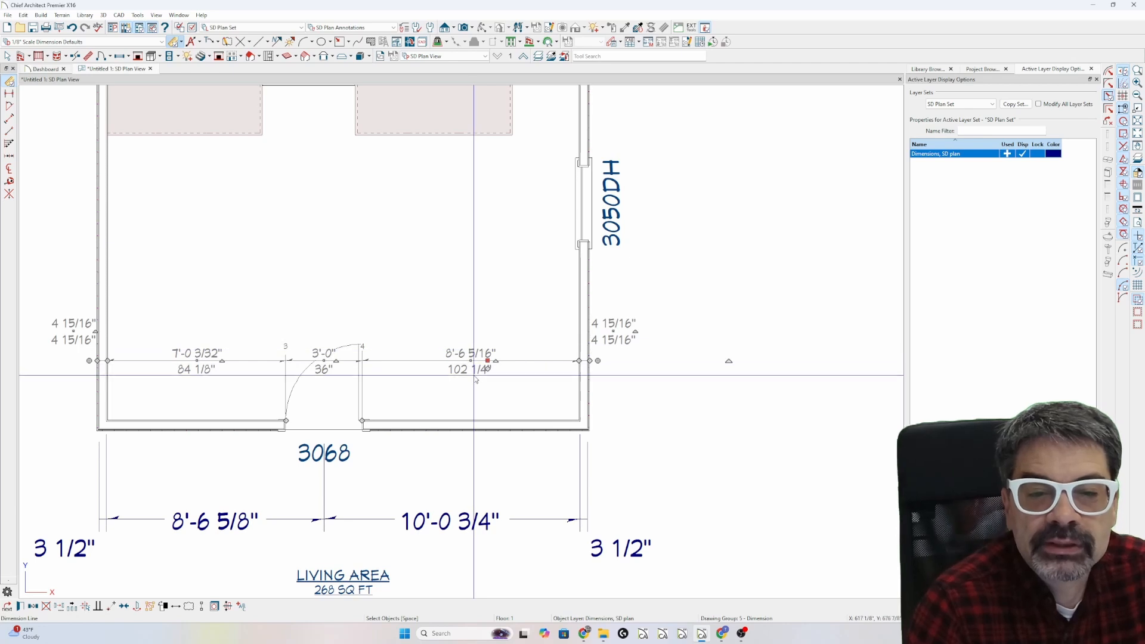
{"action": "key", "text": "Escape"}
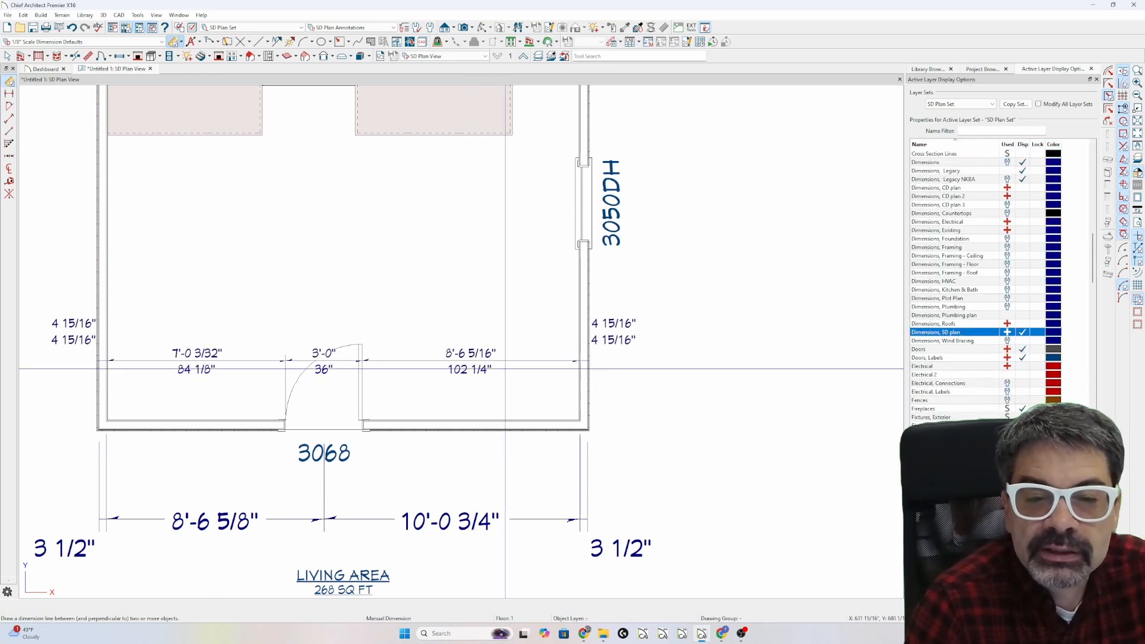
{"action": "left_click", "coordinate": [510, 361]}
{"action": "double_click", "coordinate": [510, 360]}
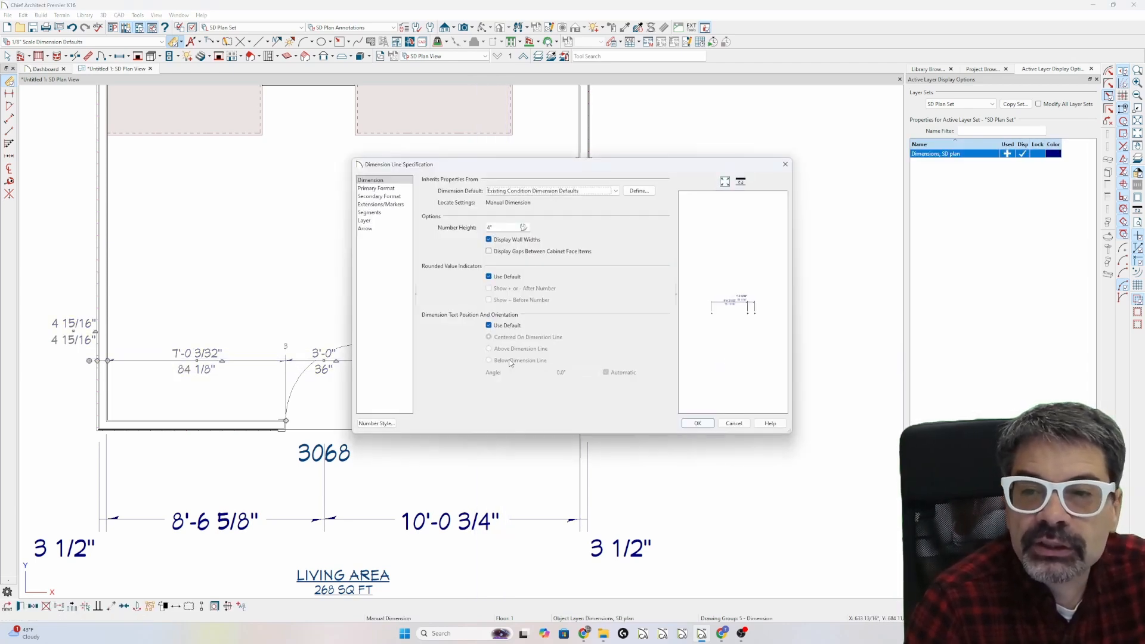
{"action": "key", "text": "Escape"}
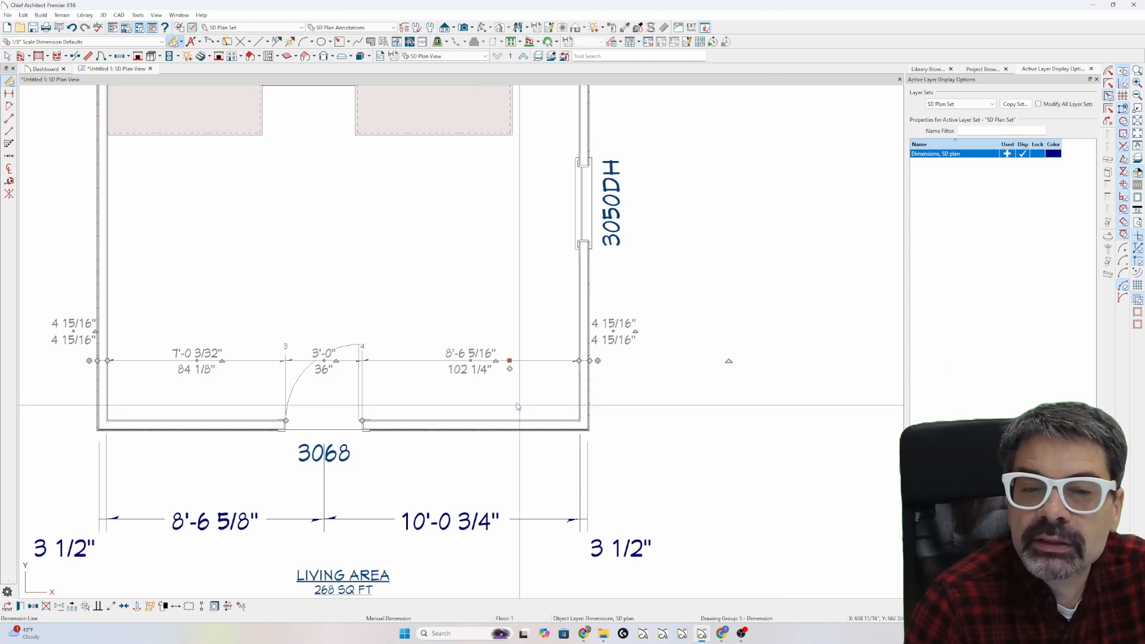
- Review the general and text style settings of the Existing Condition Dimension Defaults from the dimension line's specification
{"action": "key", "text": "ctrl+e"}
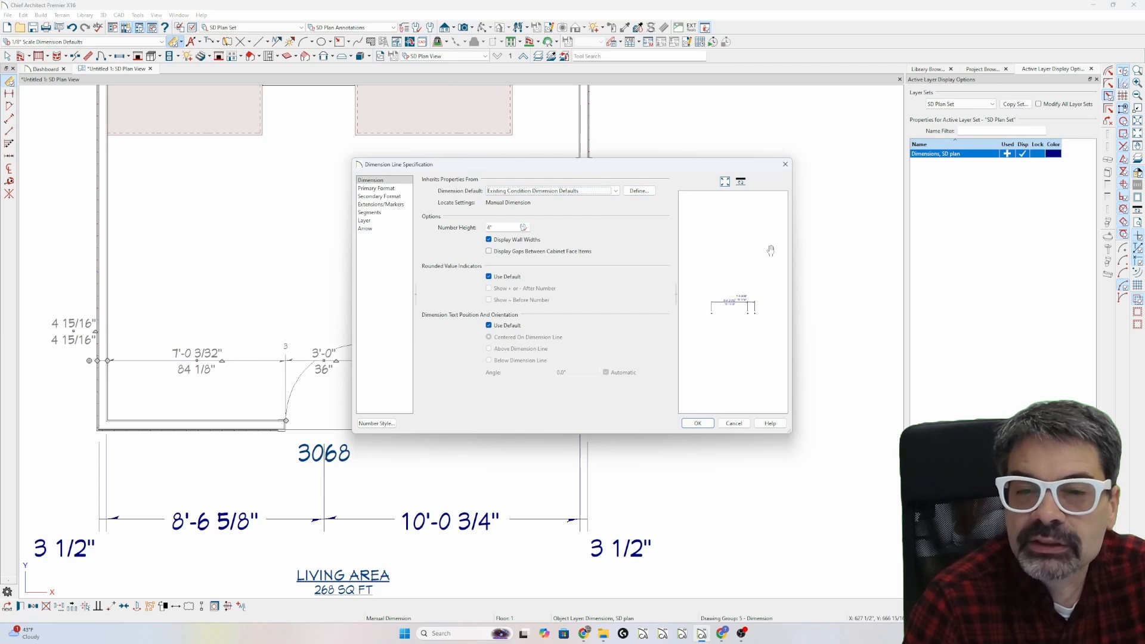
{"action": "left_click", "coordinate": [638, 191]}
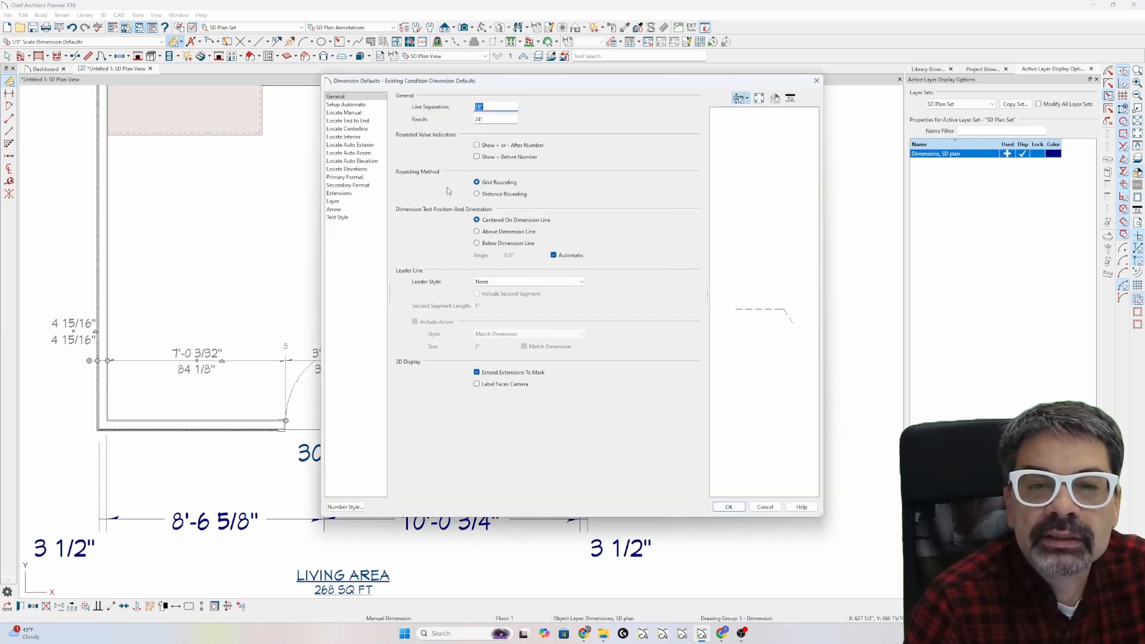
{"action": "left_click", "coordinate": [338, 217]}
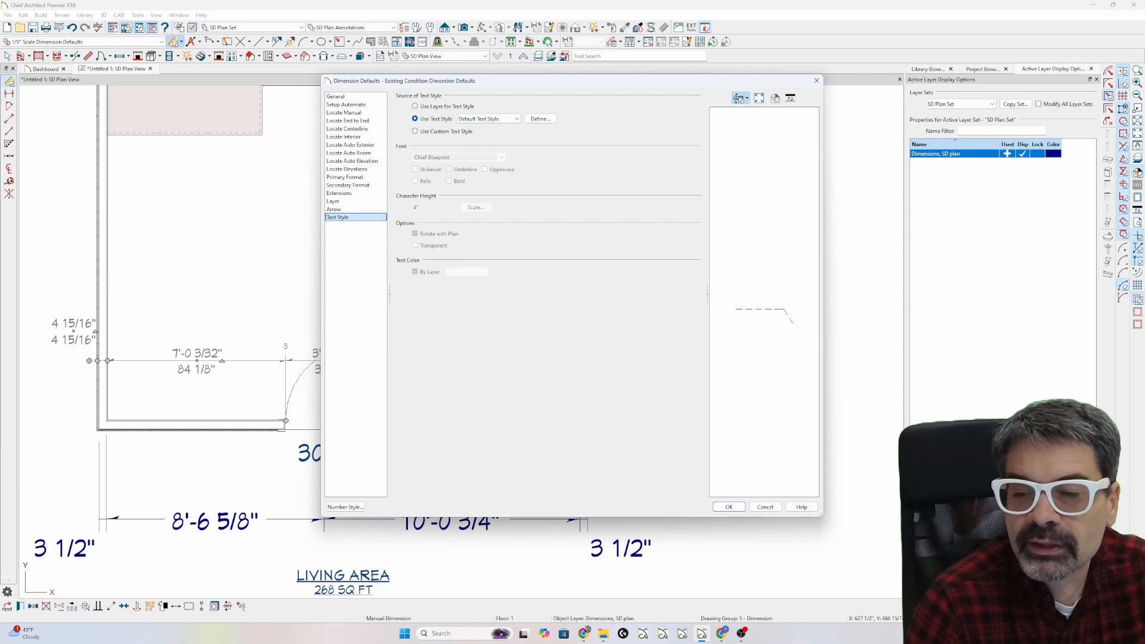
{"action": "left_click", "coordinate": [437, 119]}
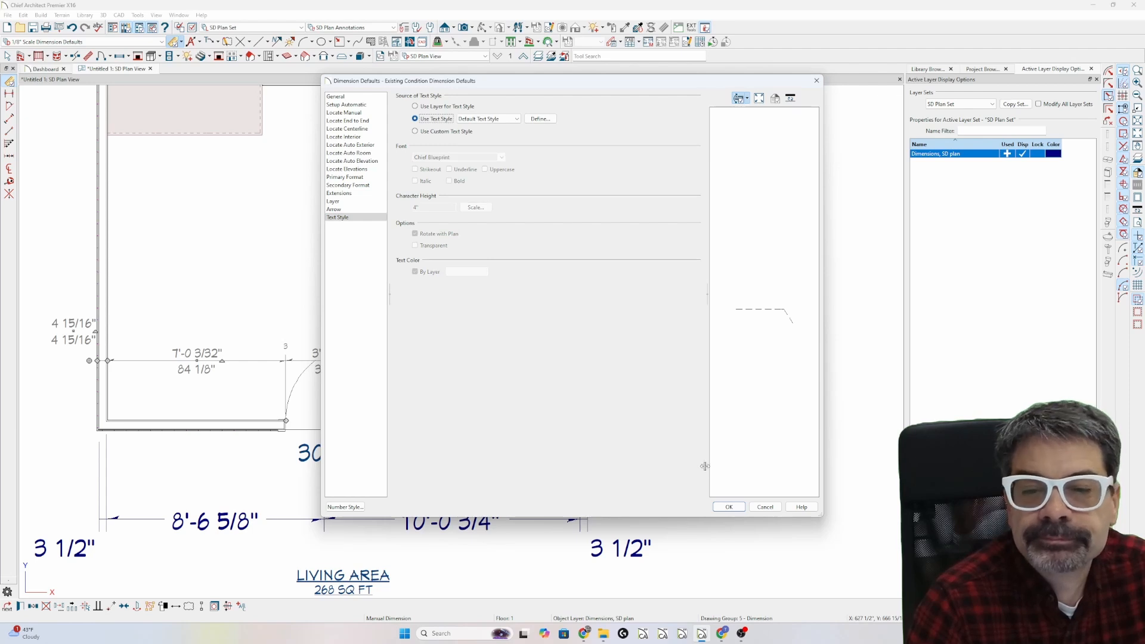
{"action": "left_click", "coordinate": [729, 506]}
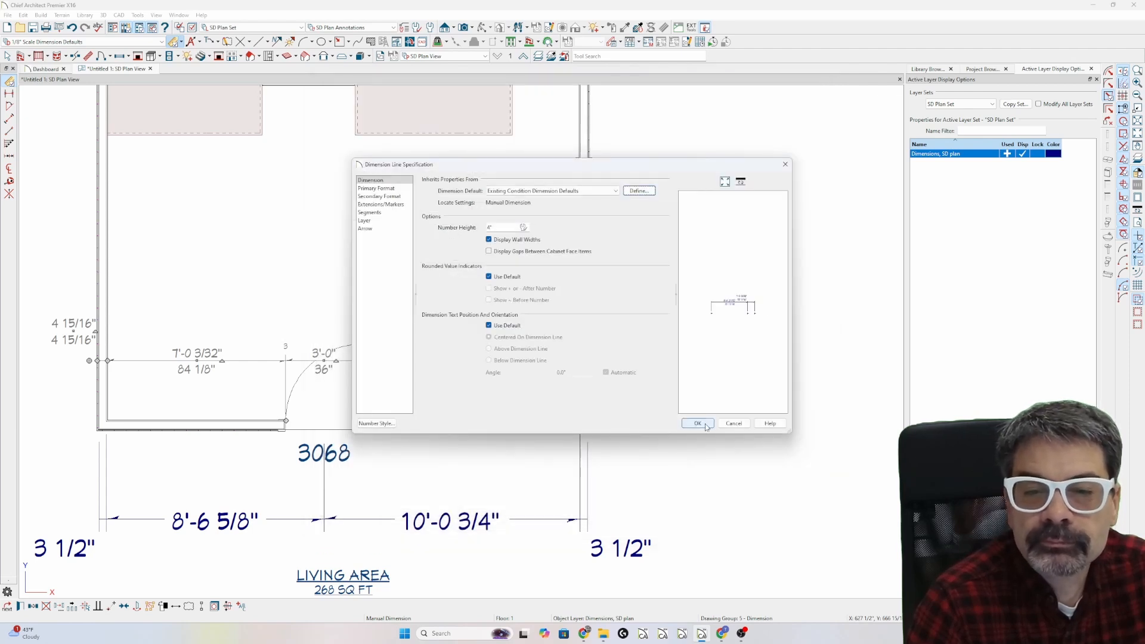
- Move the dimension line inside the room along the door wall to the Dimensions, Existing layer
{"action": "left_click", "coordinate": [384, 221]}
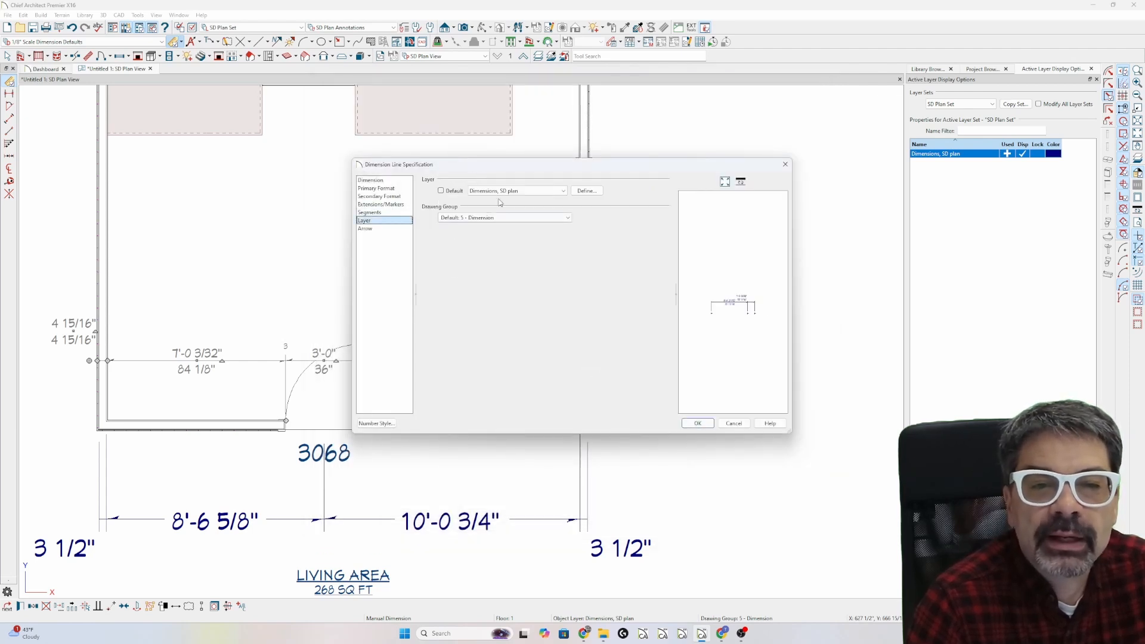
{"action": "left_click", "coordinate": [510, 192]}
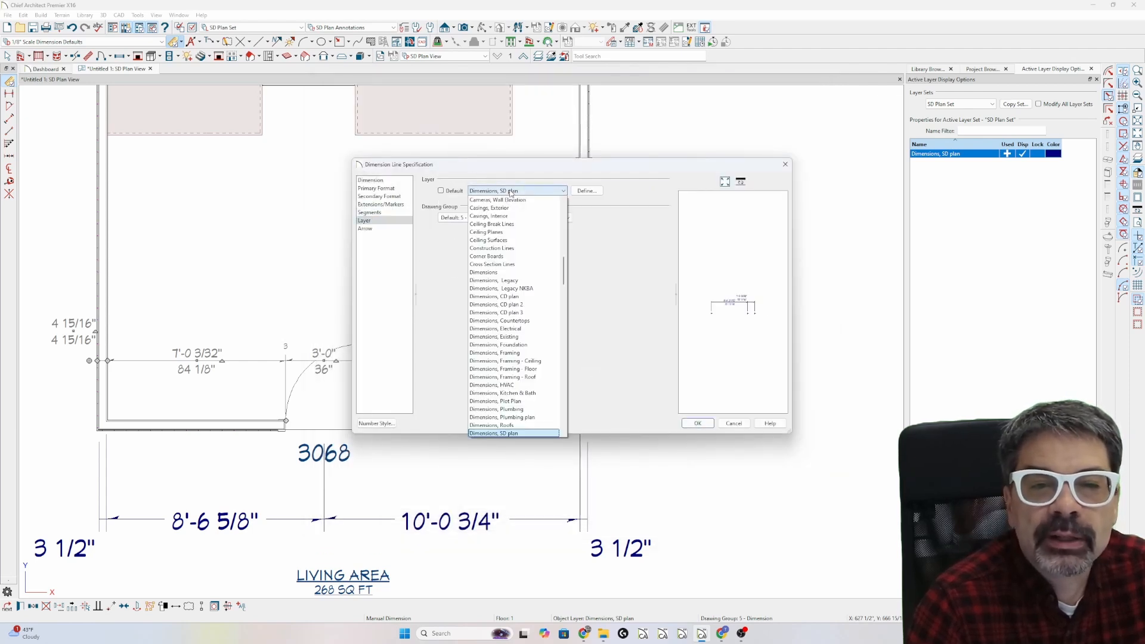
{"action": "left_click", "coordinate": [517, 337]}
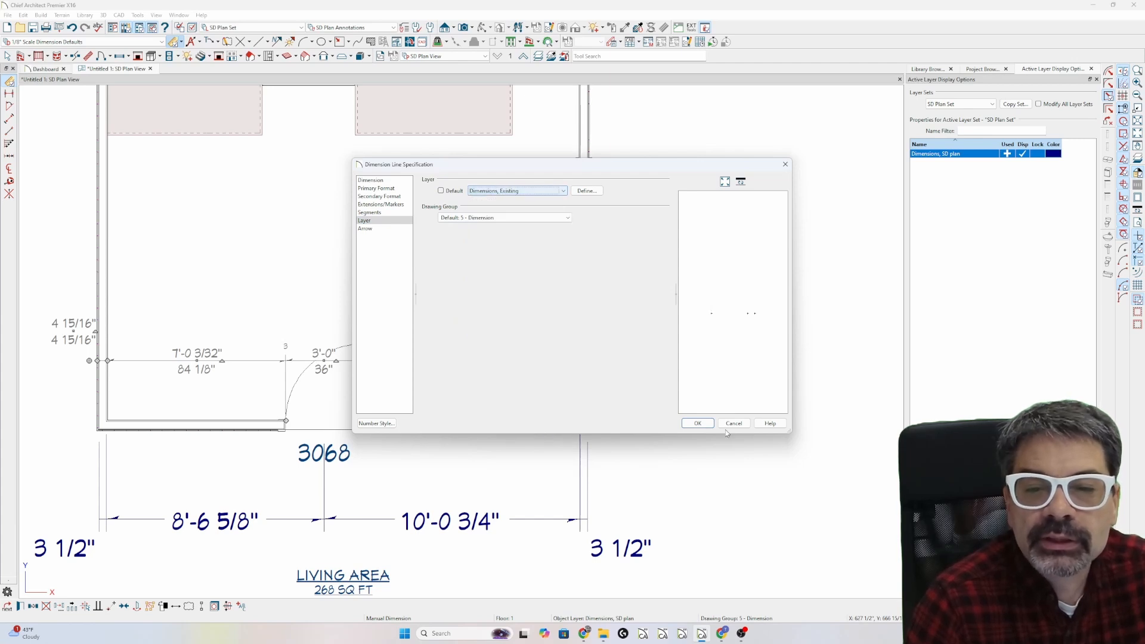
{"action": "left_click", "coordinate": [696, 424]}
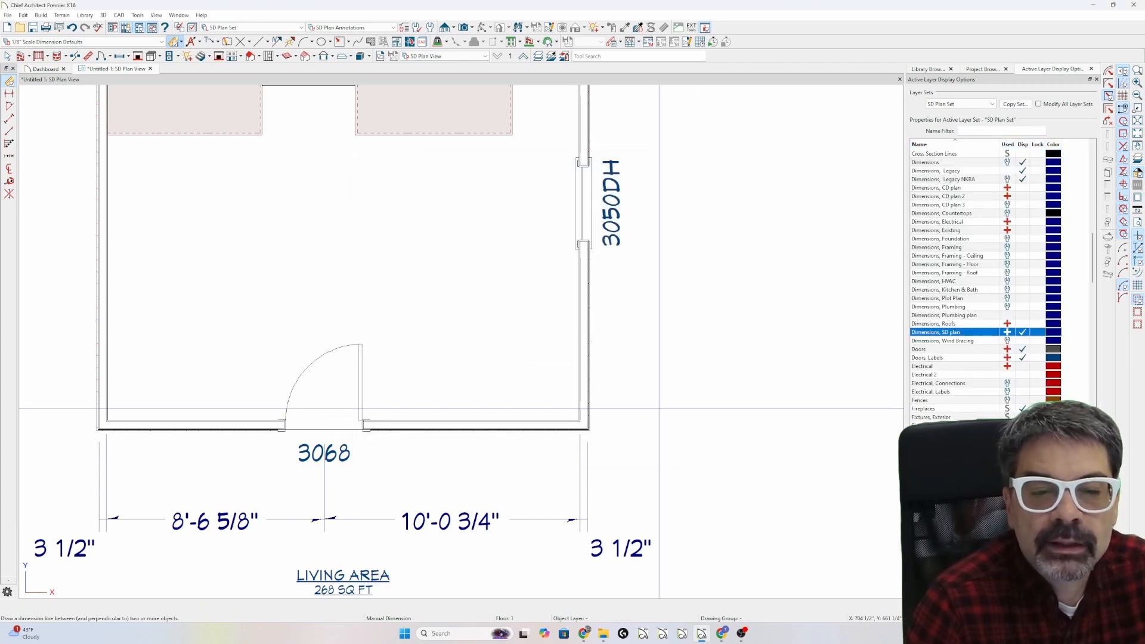
- Open the Framing, Roof Plan View and add overall dimension lines outside the north and east walls
{"action": "left_click", "coordinate": [466, 58]}
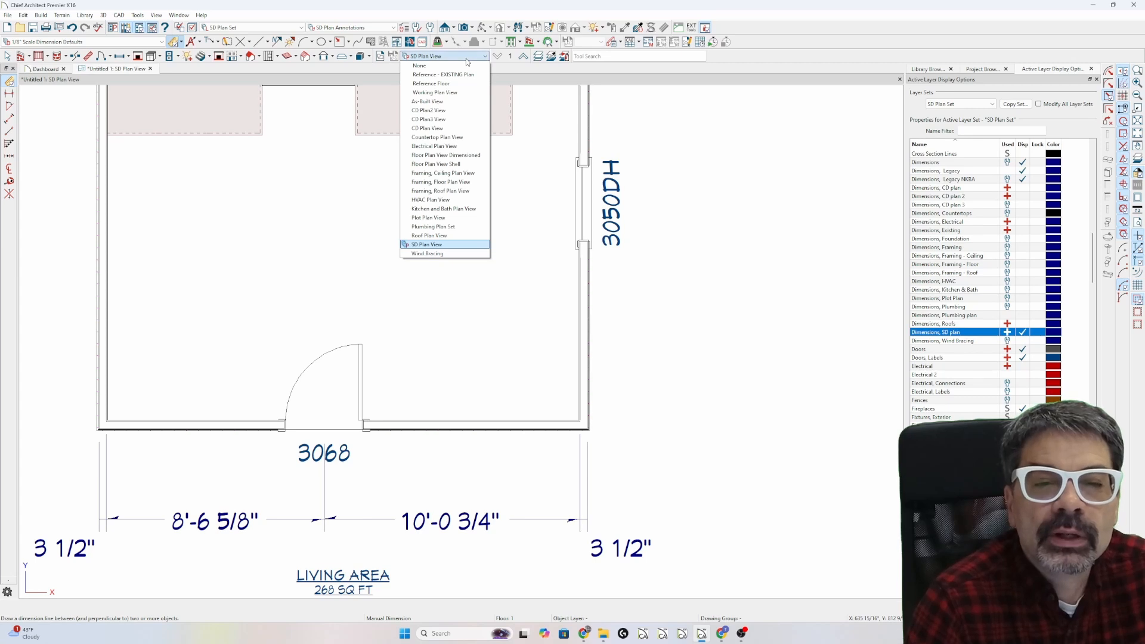
{"action": "left_click", "coordinate": [473, 191]}
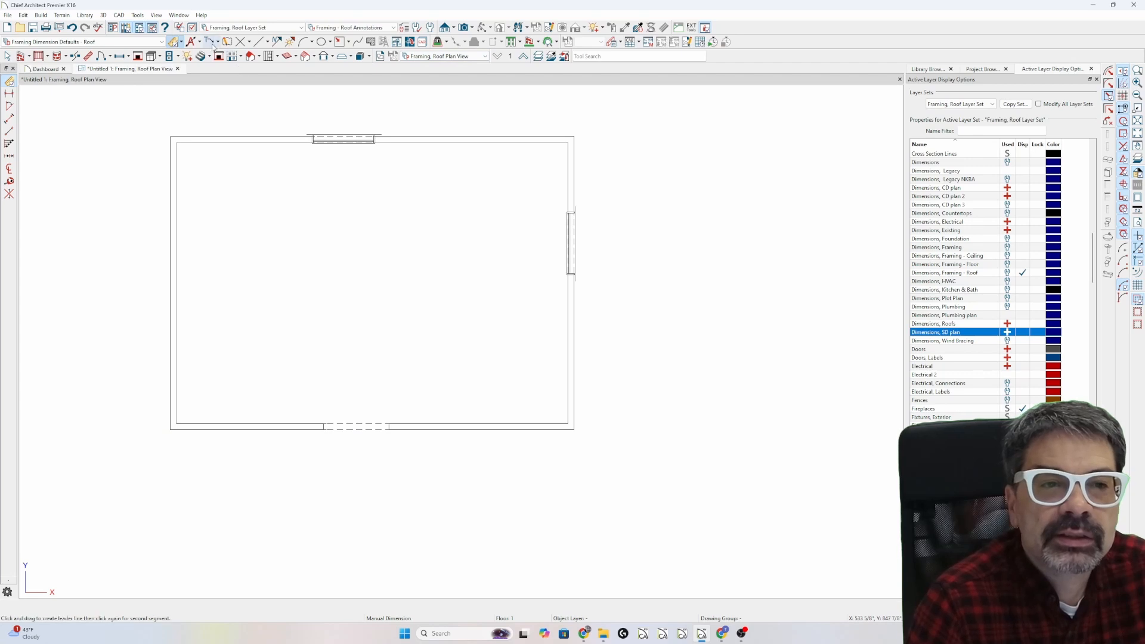
{"action": "left_click", "coordinate": [173, 41]}
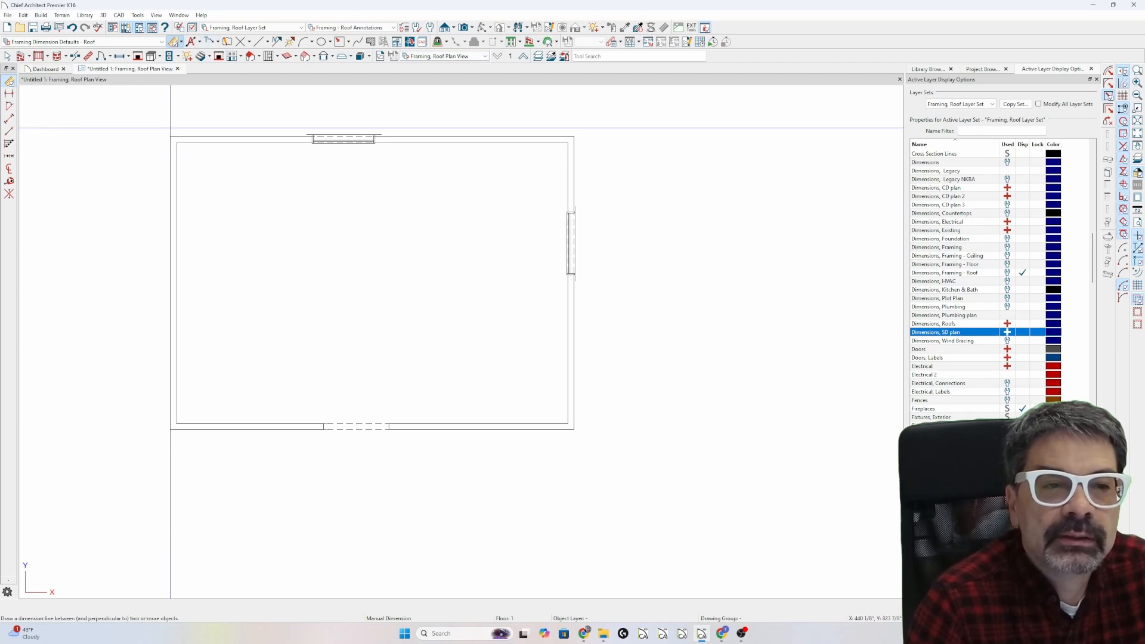
{"action": "left_click_drag", "start_coordinate": [171, 112], "coordinate": [604, 414]}
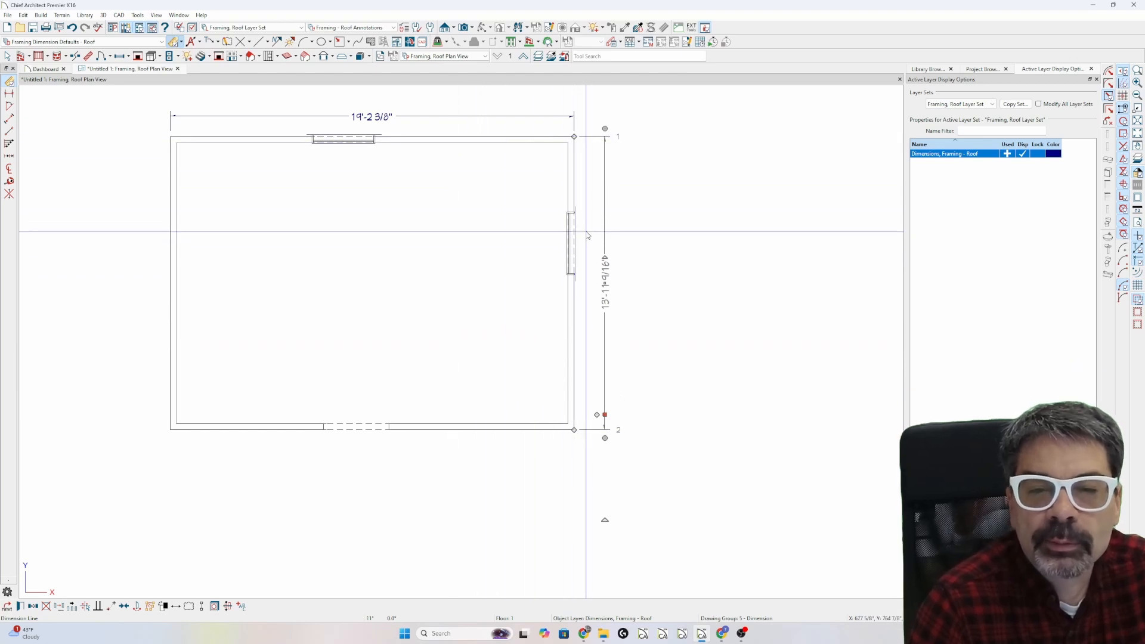
- Switch to the Framing, Floor Plan View and dimension the building's overall width and depth outside the north and east walls
{"action": "left_click", "coordinate": [448, 57]}
{"action": "left_click", "coordinate": [454, 182]}
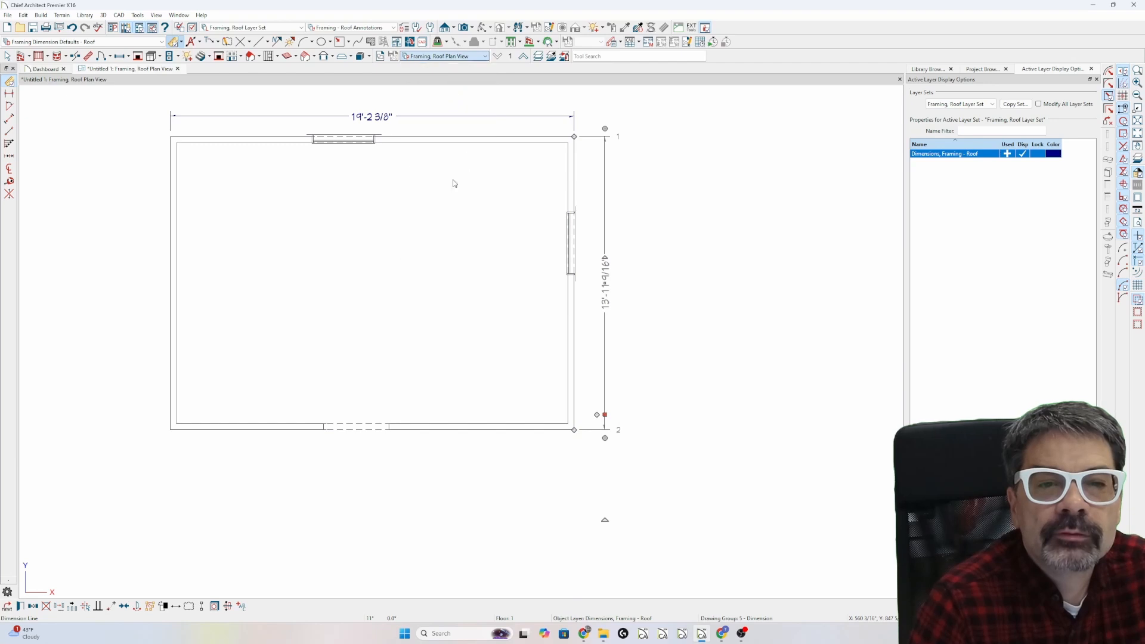
{"action": "left_click_drag", "start_coordinate": [391, 121], "coordinate": [597, 463]}
- Move the floor framing dimension line beside the east wall farther away from the building
{"action": "left_click", "coordinate": [450, 56]}
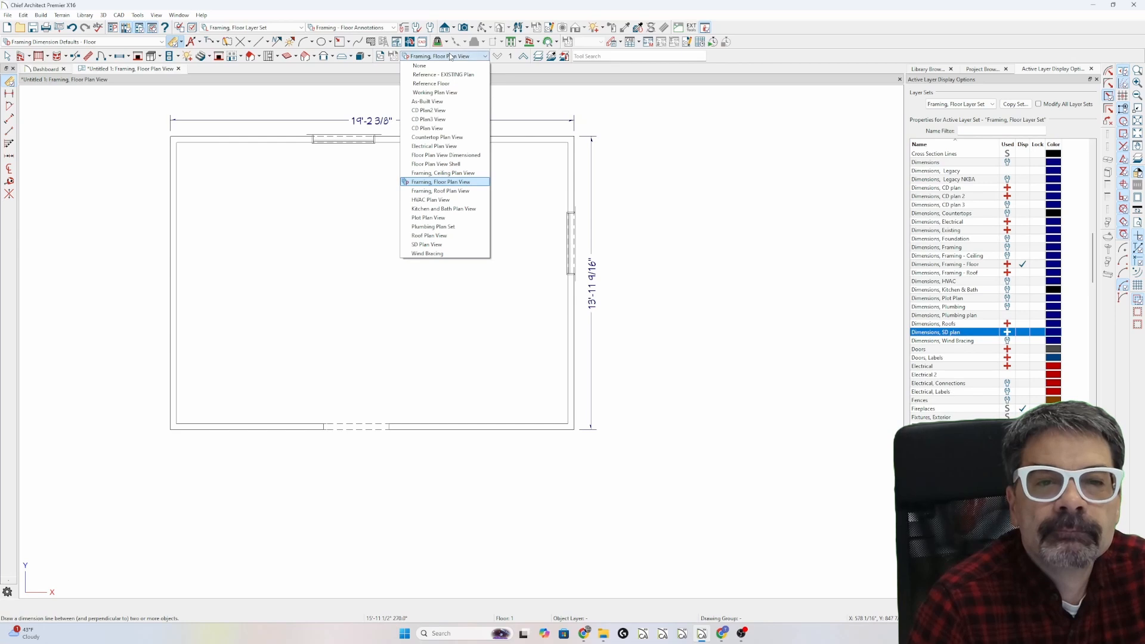
{"action": "key", "text": "Escape"}
{"action": "left_click", "coordinate": [591, 174]}
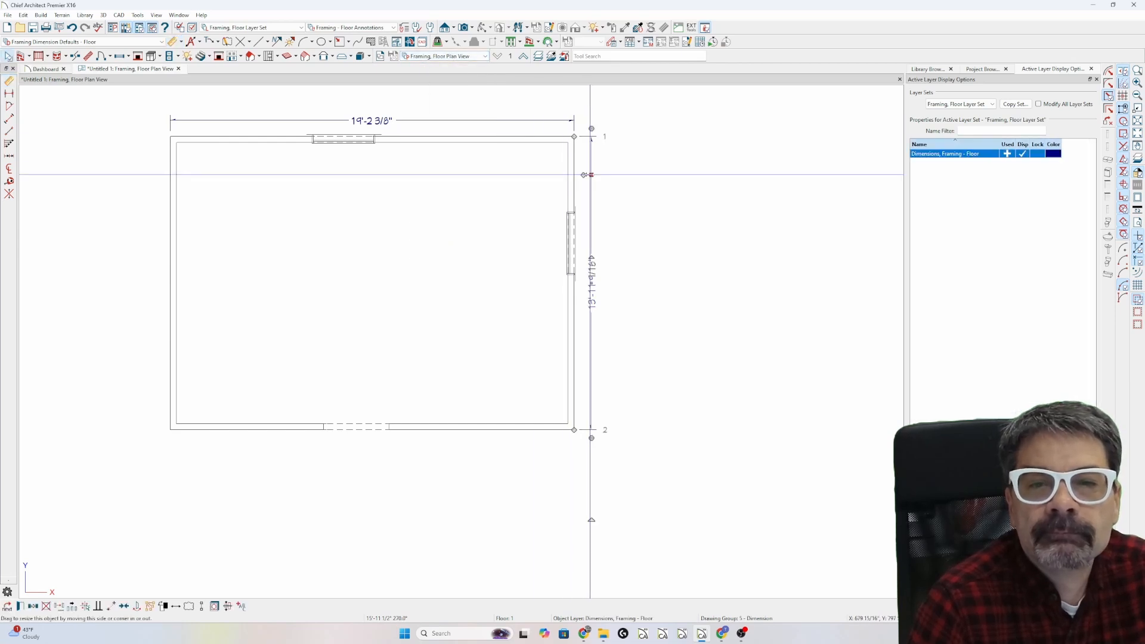
{"action": "left_click_drag", "start_coordinate": [591, 174], "coordinate": [611, 176]}
- Open the Framing, Ceiling Plan View and add overall dimension lines outside the north and east walls
{"action": "left_click", "coordinate": [473, 57]}
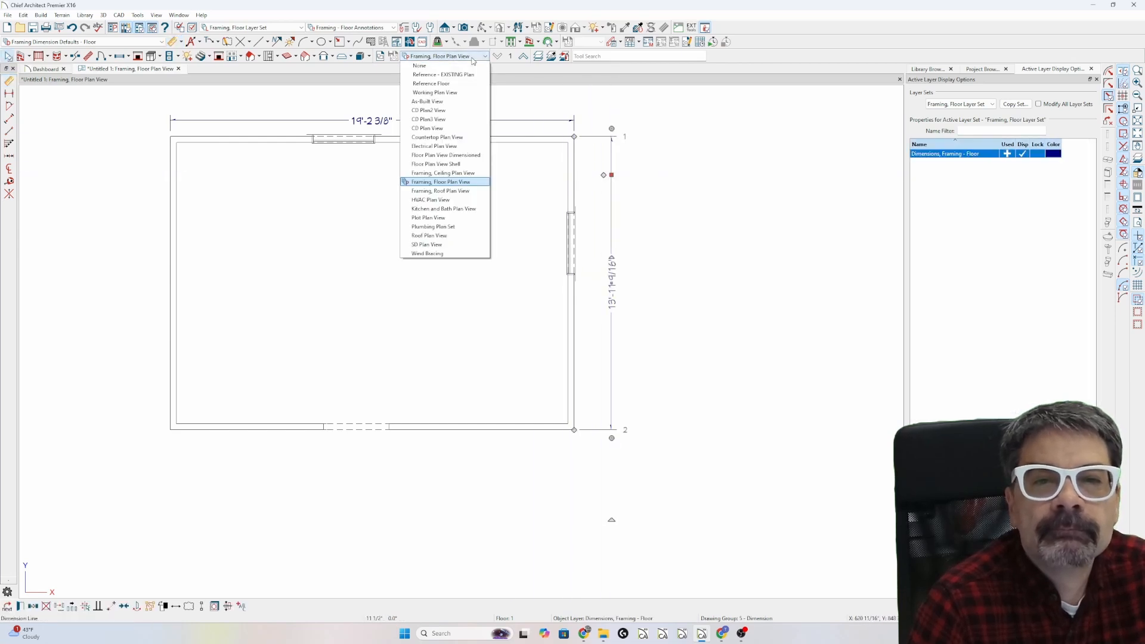
{"action": "left_click", "coordinate": [456, 173]}
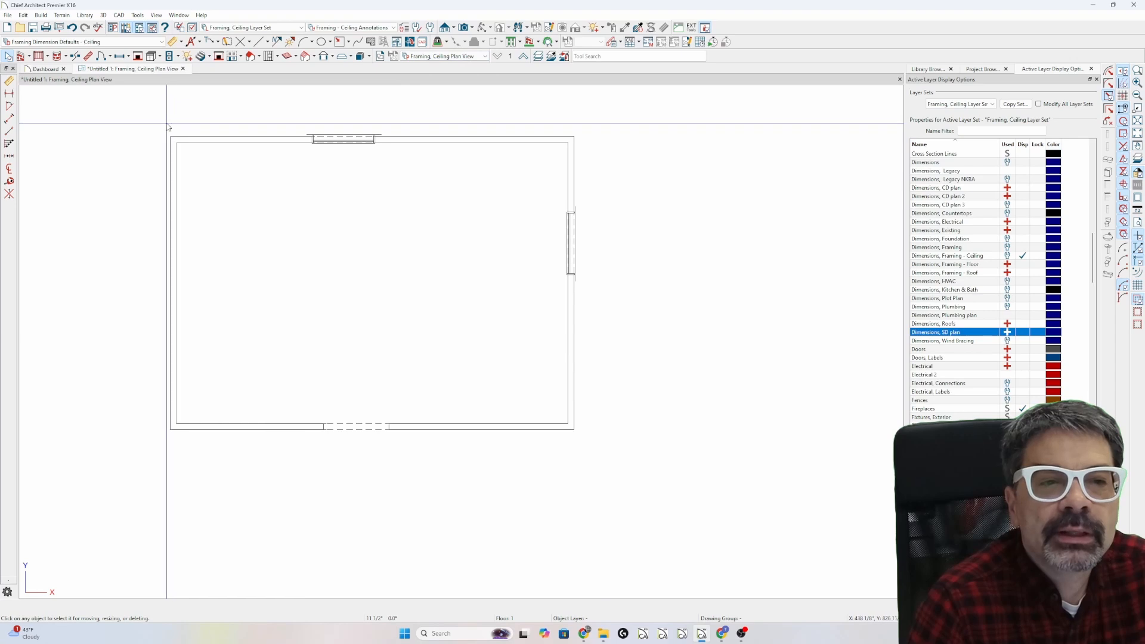
{"action": "left_click", "coordinate": [174, 41]}
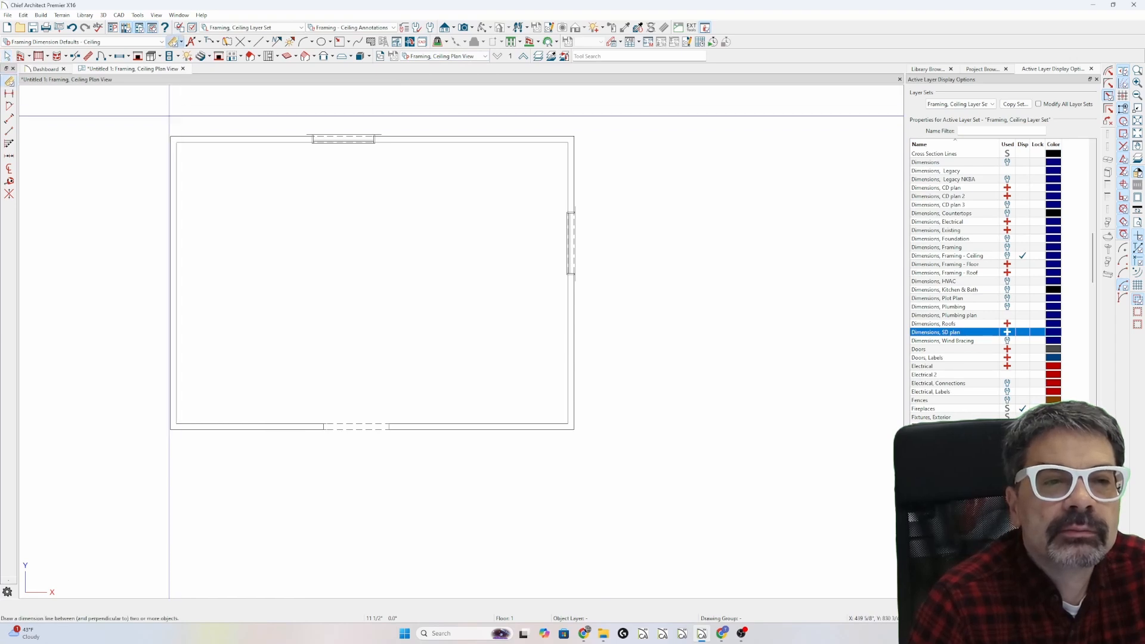
{"action": "left_click_drag", "start_coordinate": [159, 121], "coordinate": [592, 457]}
- Open the Electrical Plan View and add a dimension line outside along the north wall
{"action": "left_click", "coordinate": [454, 57]}
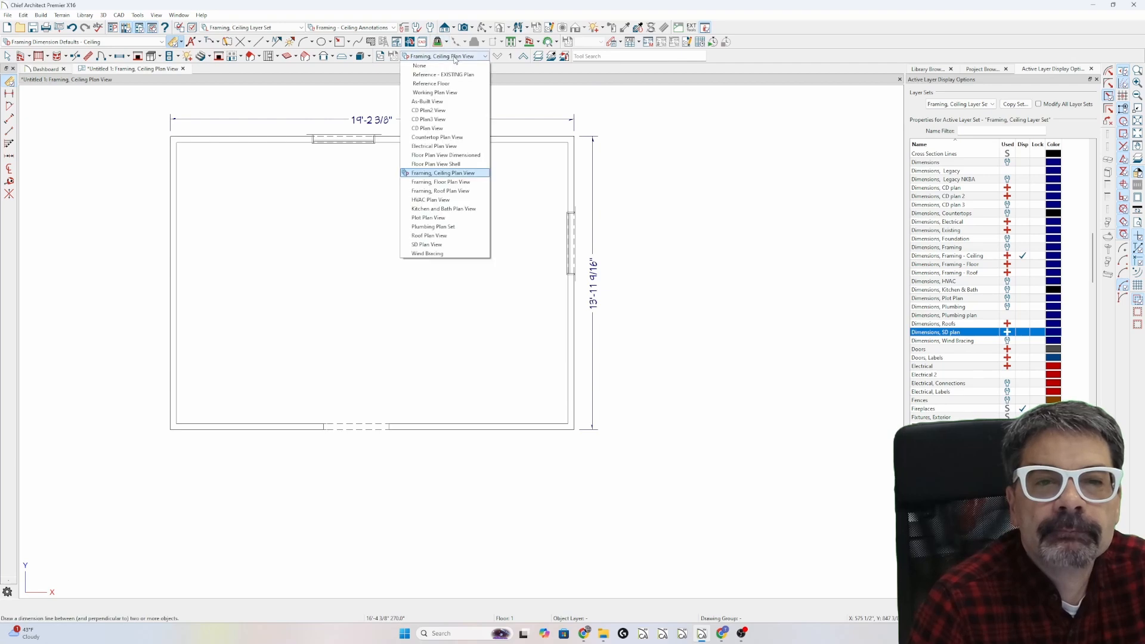
{"action": "left_click", "coordinate": [451, 148]}
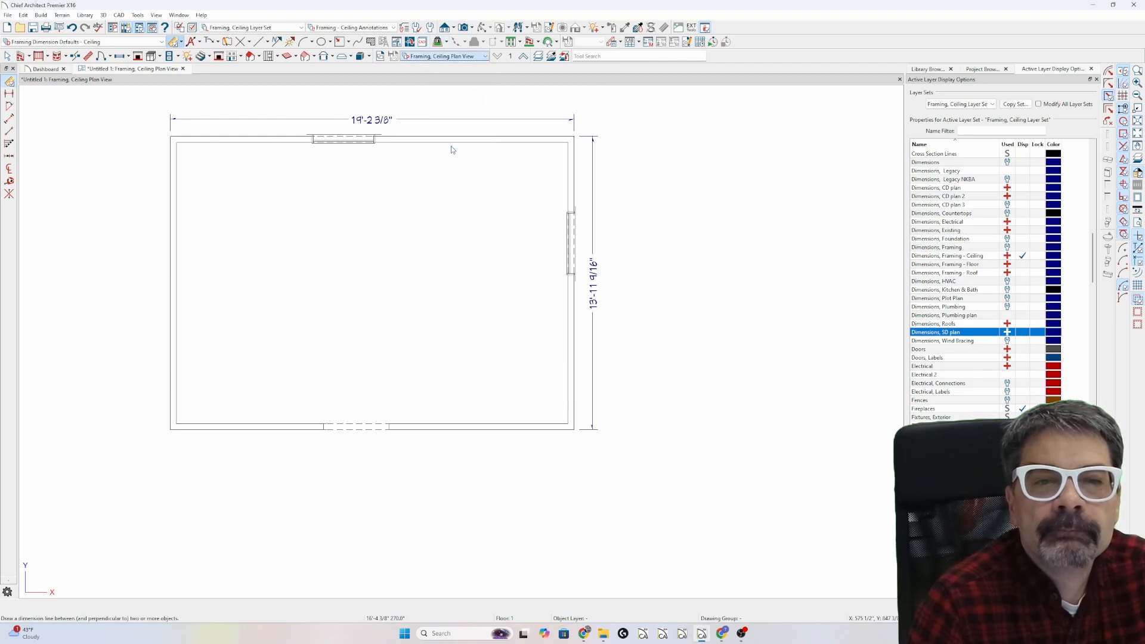
{"action": "left_click_drag", "start_coordinate": [223, 113], "coordinate": [576, 113]}
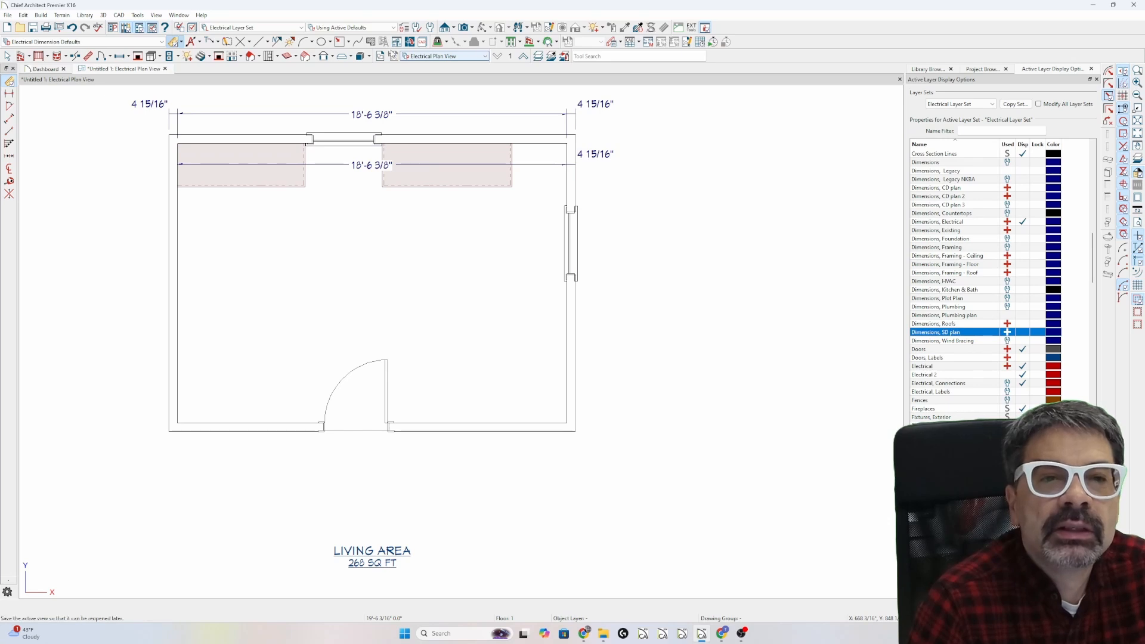
- Open the Working Plan View and apply the All Layers ON layer set to it
{"action": "left_click", "coordinate": [475, 57]}
{"action": "left_click", "coordinate": [435, 92]}
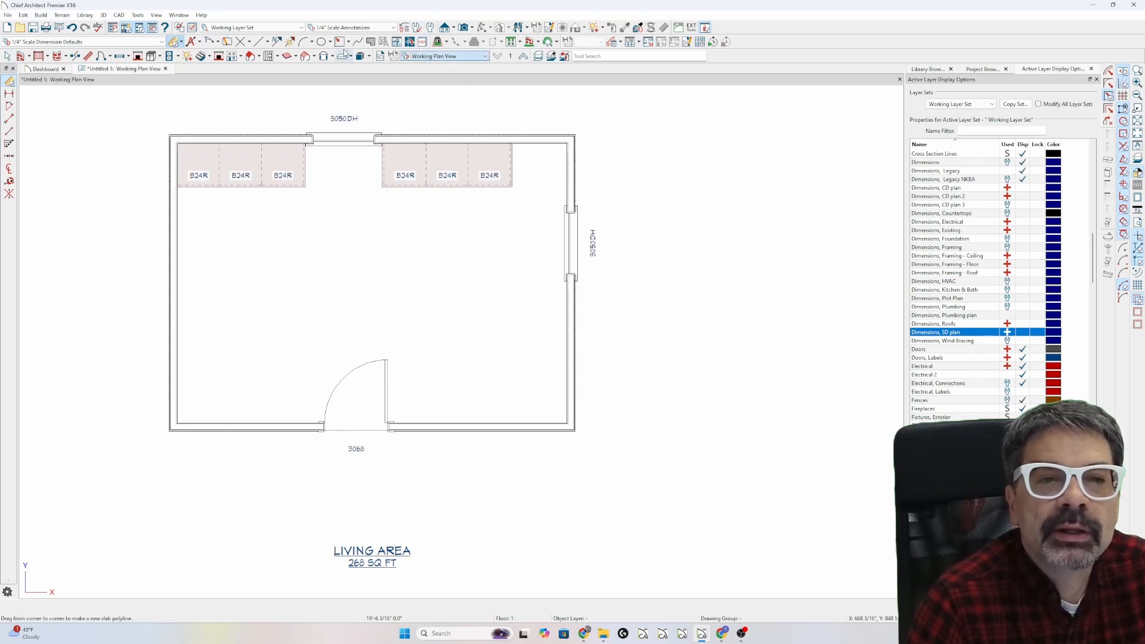
{"action": "left_click", "coordinate": [276, 30]}
{"action": "left_click", "coordinate": [274, 46]}
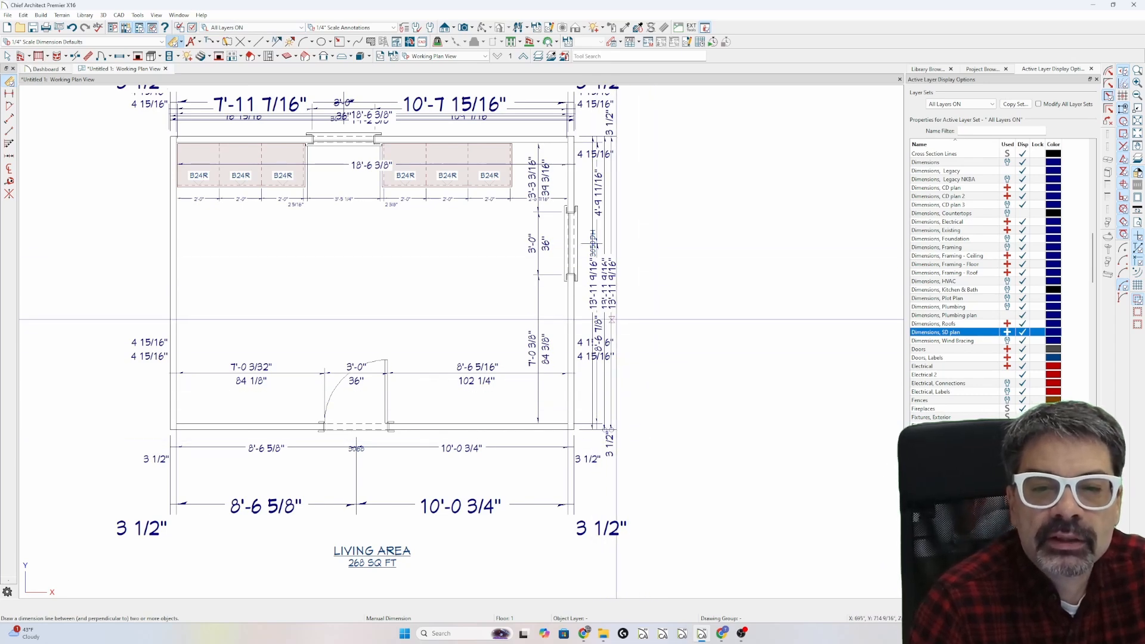
- Check which layer each overlapping dimension line outside the east wall and the one inside along that wall uses
{"action": "scroll", "coordinate": [632, 313], "scroll_direction": "up", "scroll_amount": 3}
{"action": "left_click", "coordinate": [606, 302]}
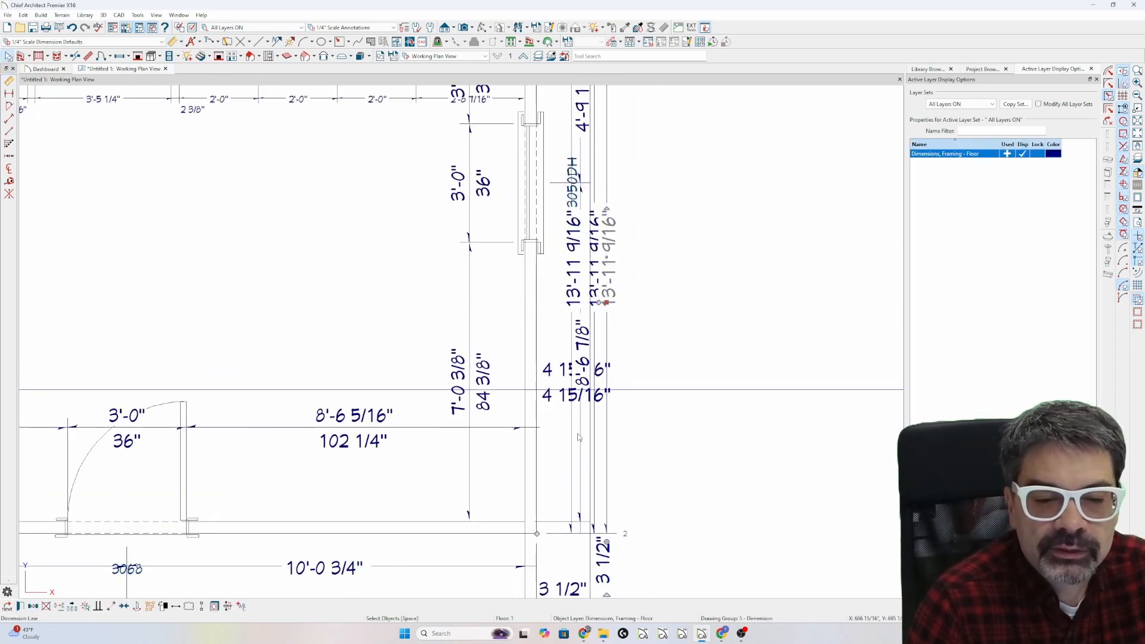
{"action": "left_click", "coordinate": [594, 312]}
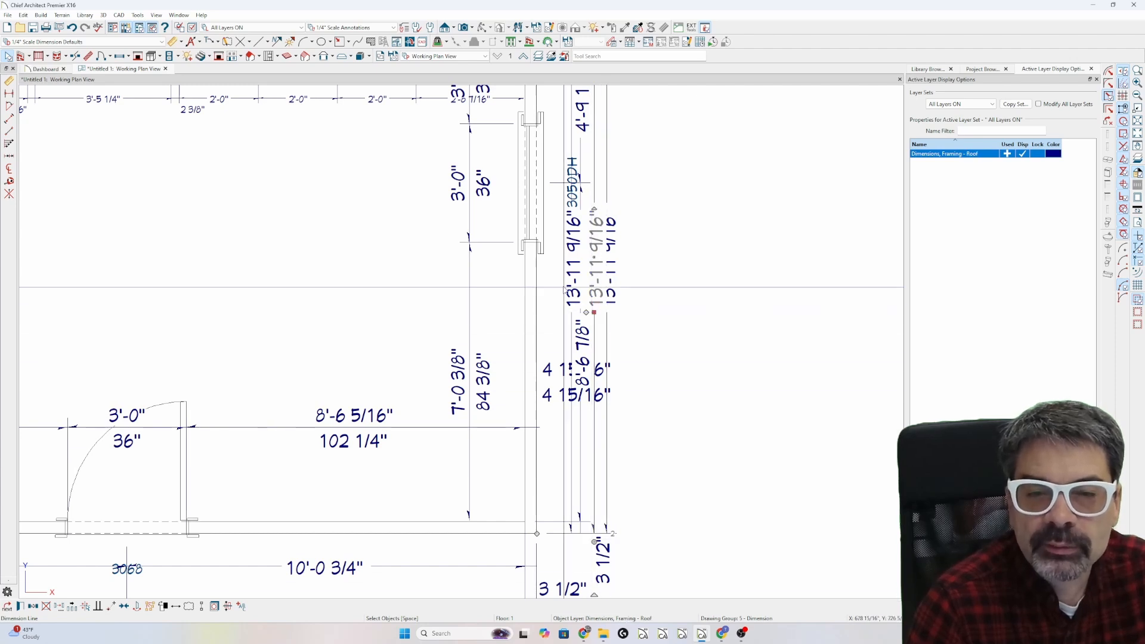
{"action": "left_click", "coordinate": [572, 281]}
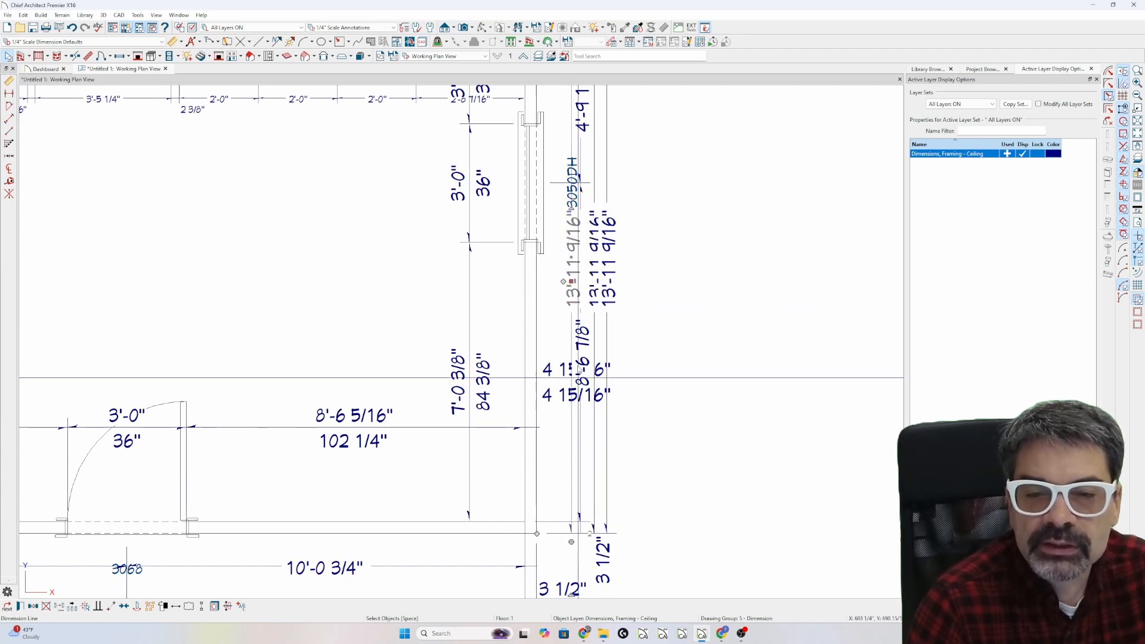
{"action": "left_click", "coordinate": [580, 331]}
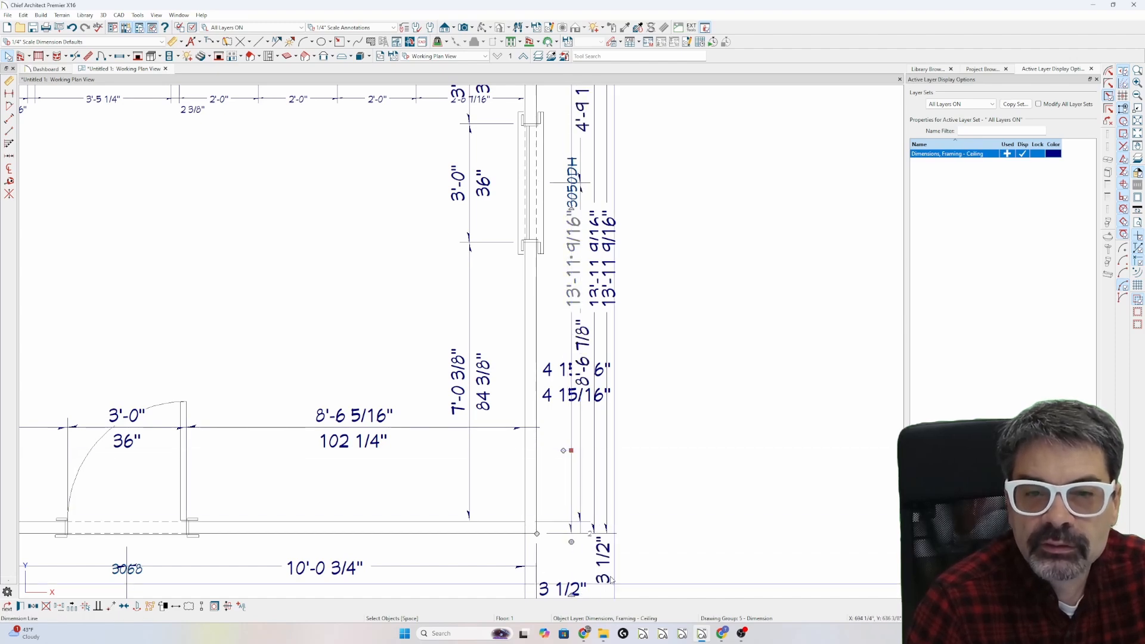
{"action": "scroll", "coordinate": [611, 580], "scroll_direction": "down", "scroll_amount": 3}
{"action": "left_click", "coordinate": [504, 378]}
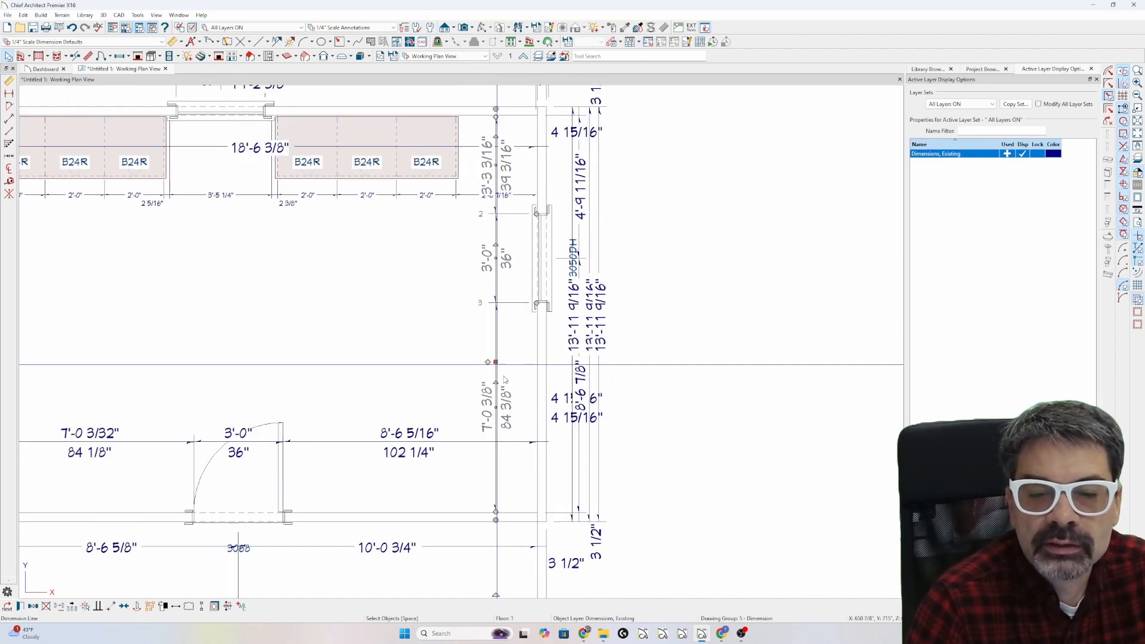
{"action": "scroll", "coordinate": [504, 380], "scroll_direction": "down", "scroll_amount": 1}
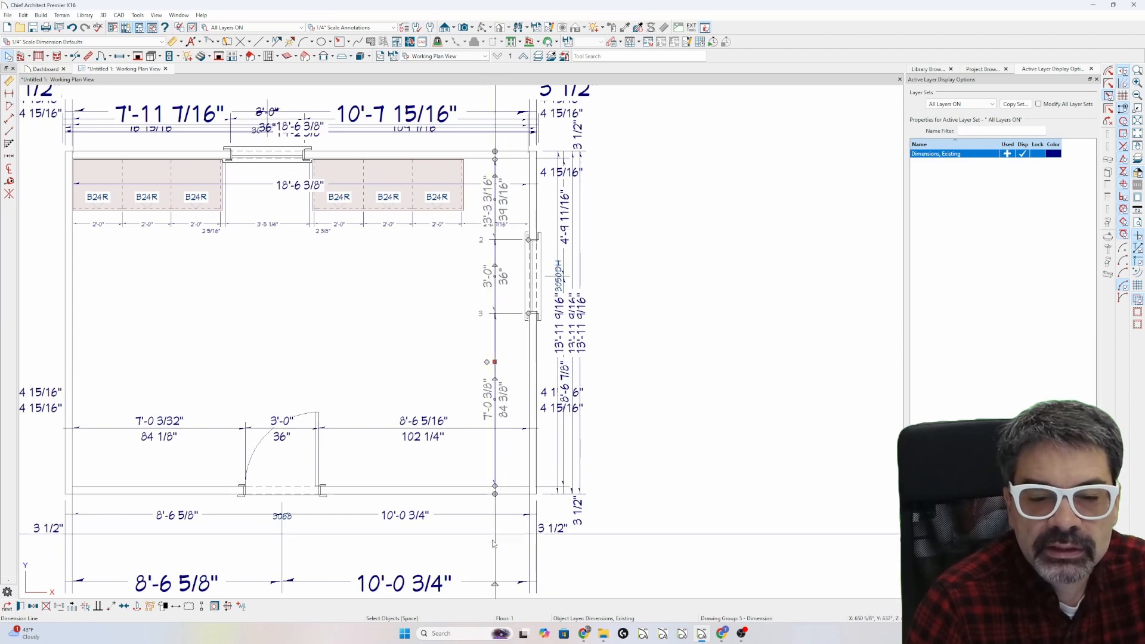
{"action": "key", "text": "Escape"}
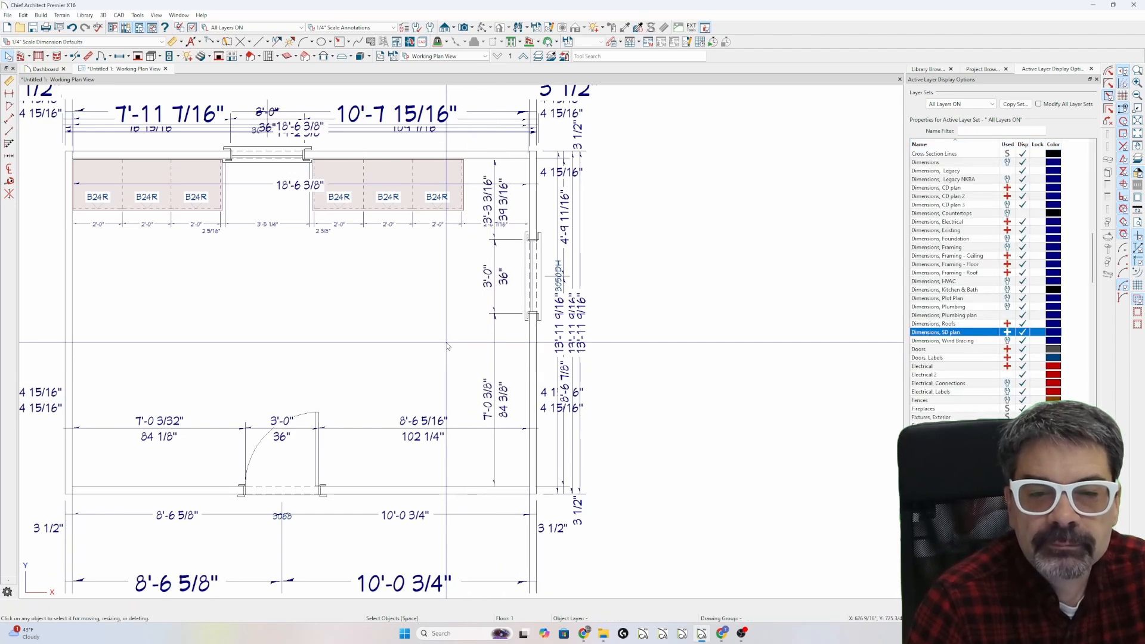
{"action": "scroll", "coordinate": [671, 388], "scroll_direction": "down", "scroll_amount": 1}
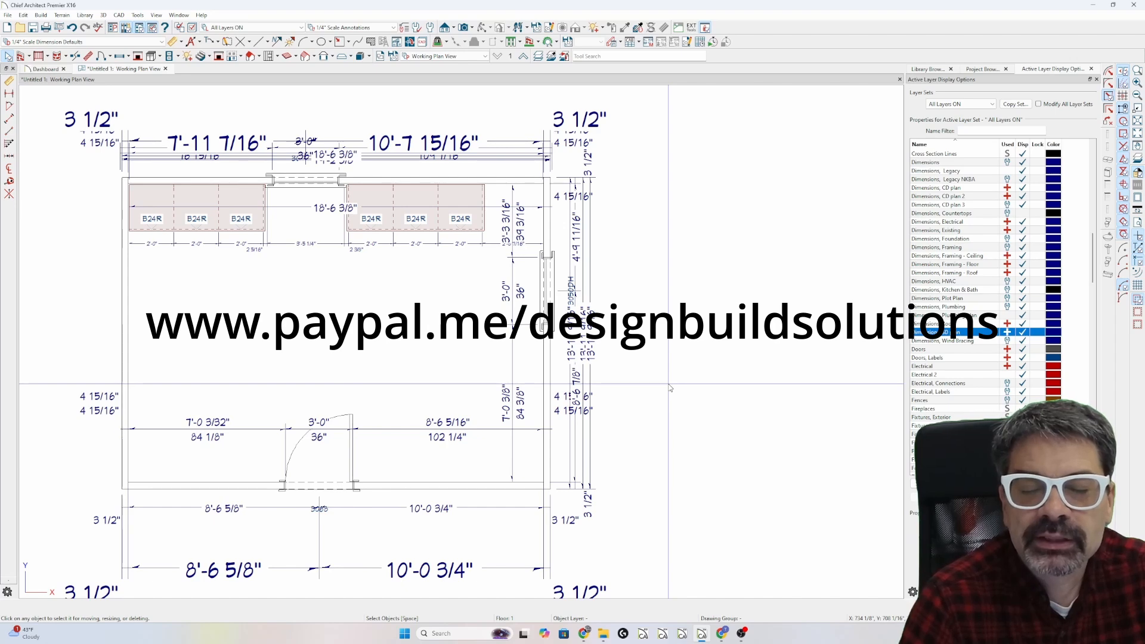
{"action": "left_click", "coordinate": [442, 330]}
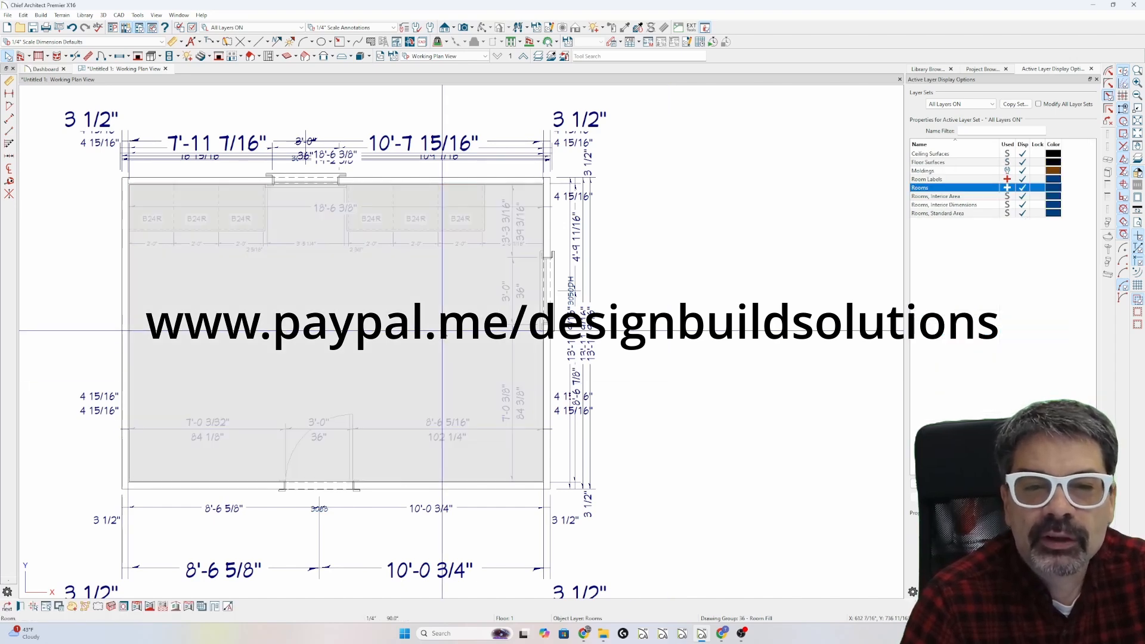